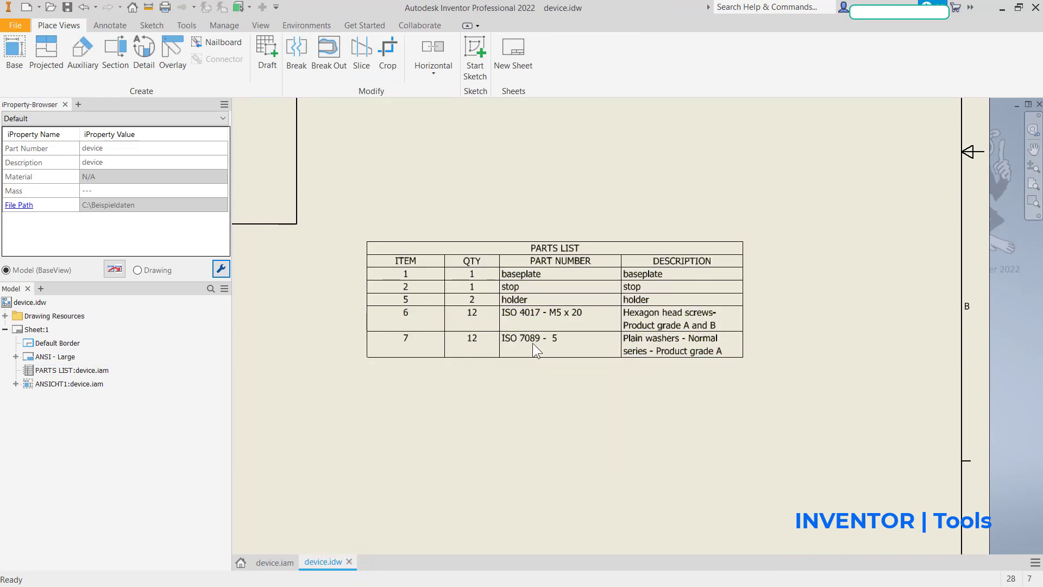
Step: Select the parts list in the device.idw drawing, then switch to the device.iam assembly and select the stop plate
left_click(464, 308)
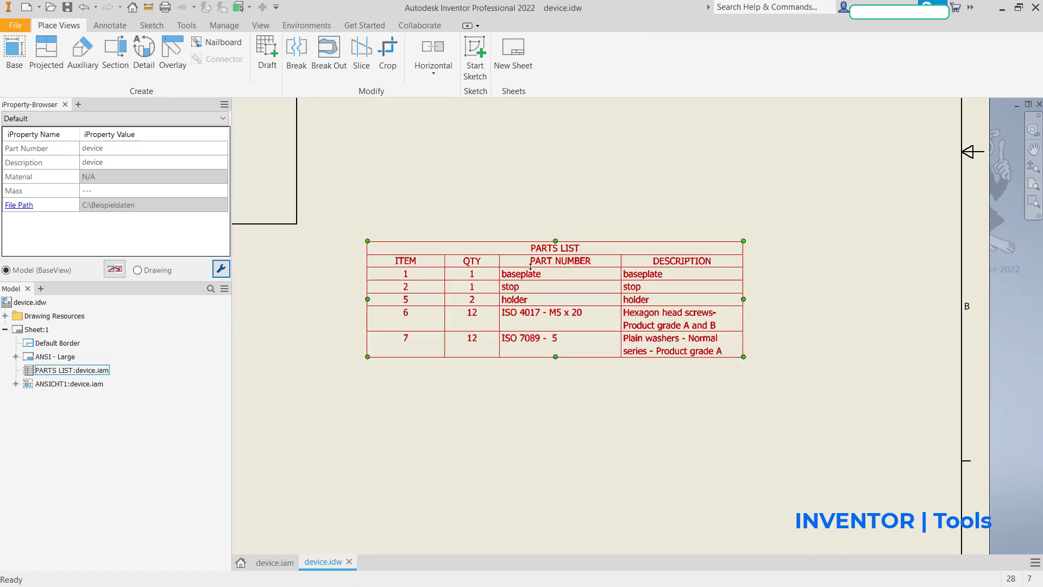
left_click(348, 516)
left_click(272, 562)
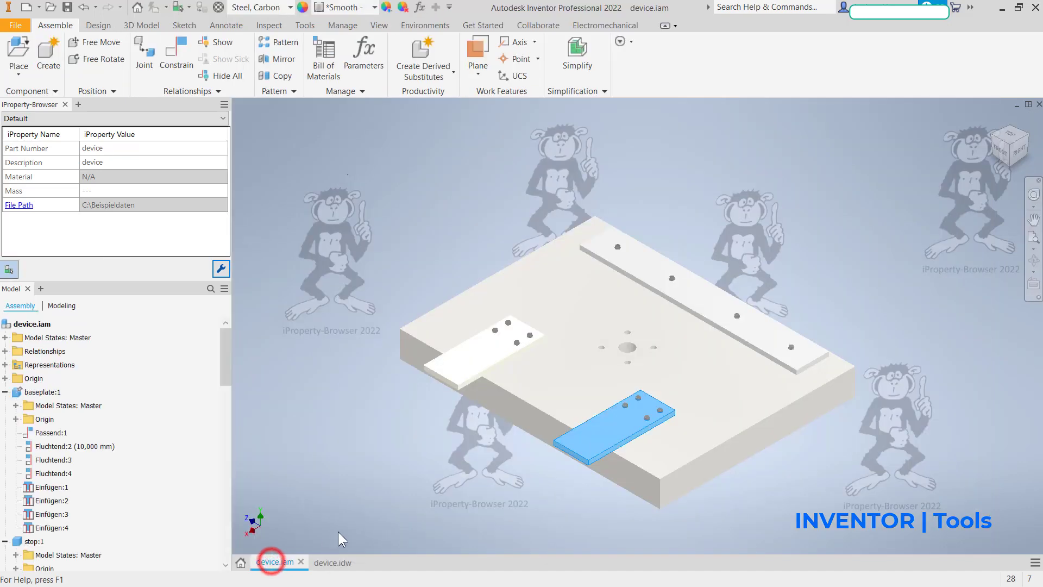
left_click(715, 250)
left_click(691, 288)
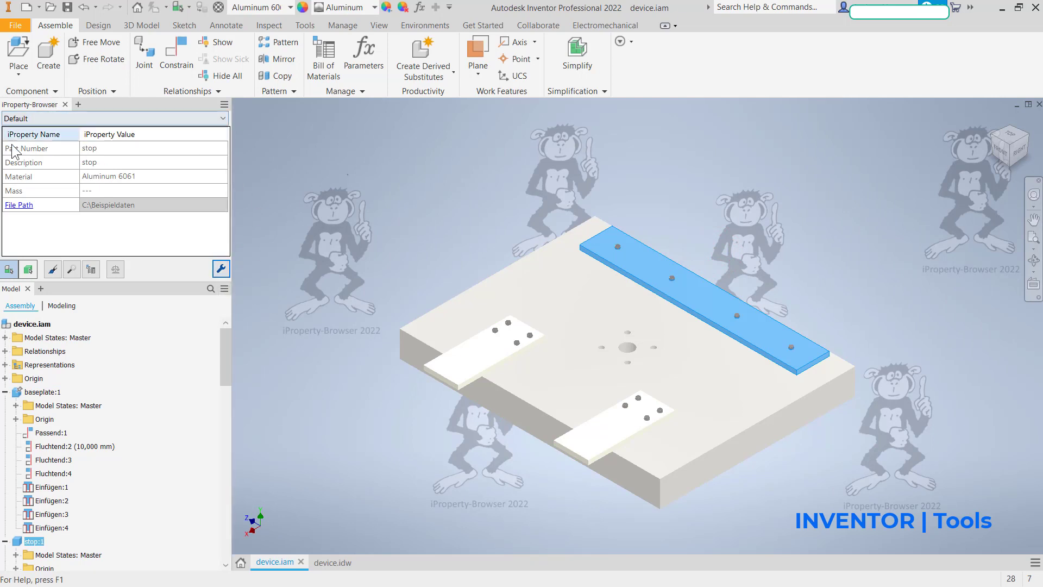
Step: Add a user-defined text property named "fitting kit" to the displayed properties and enable it as an occurrence property
left_click(224, 269)
left_click(423, 351)
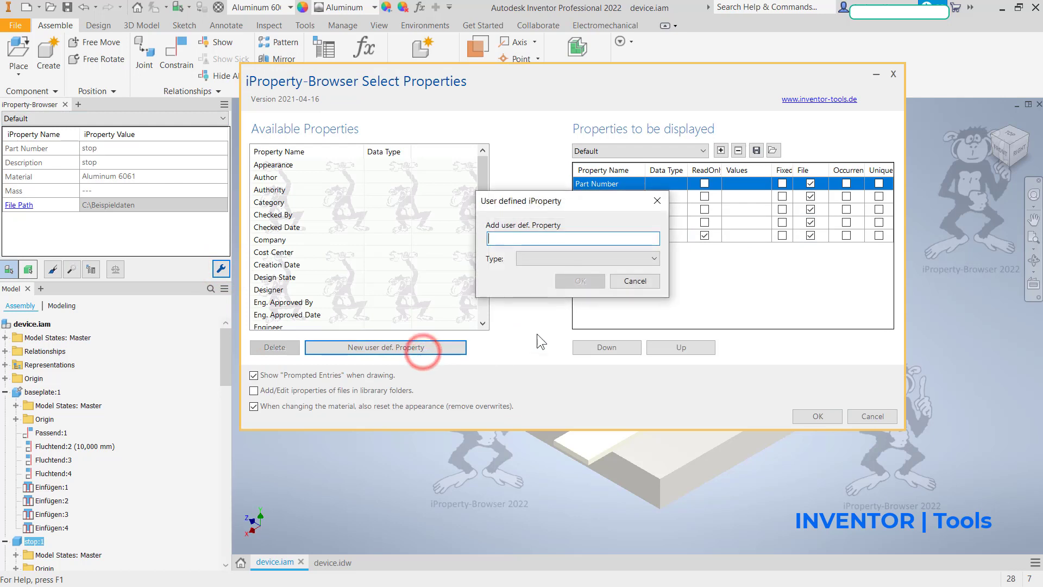
type("fit")
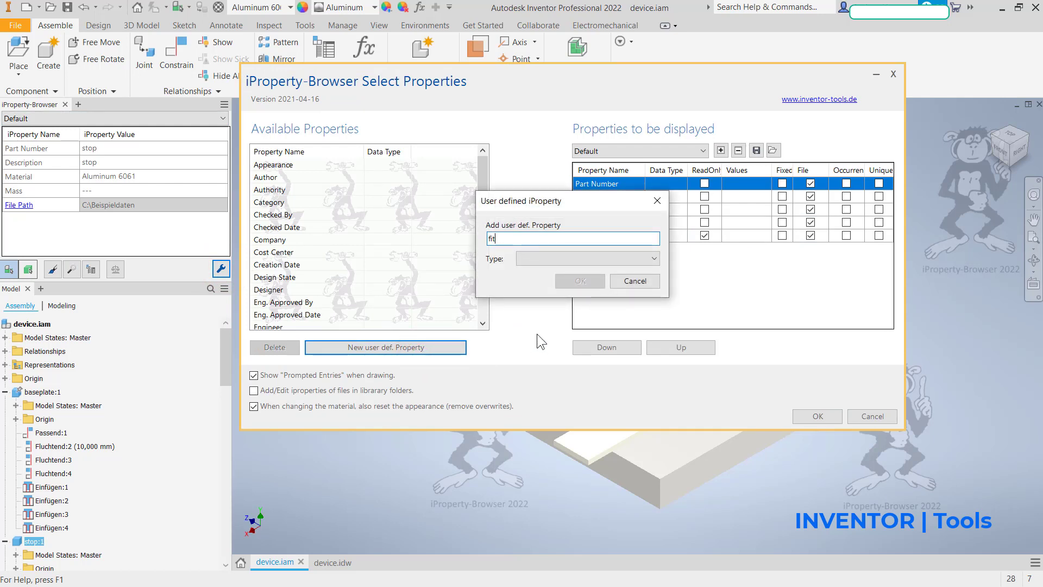
type("ting kit")
left_click(562, 256)
left_click(552, 282)
left_click(575, 280)
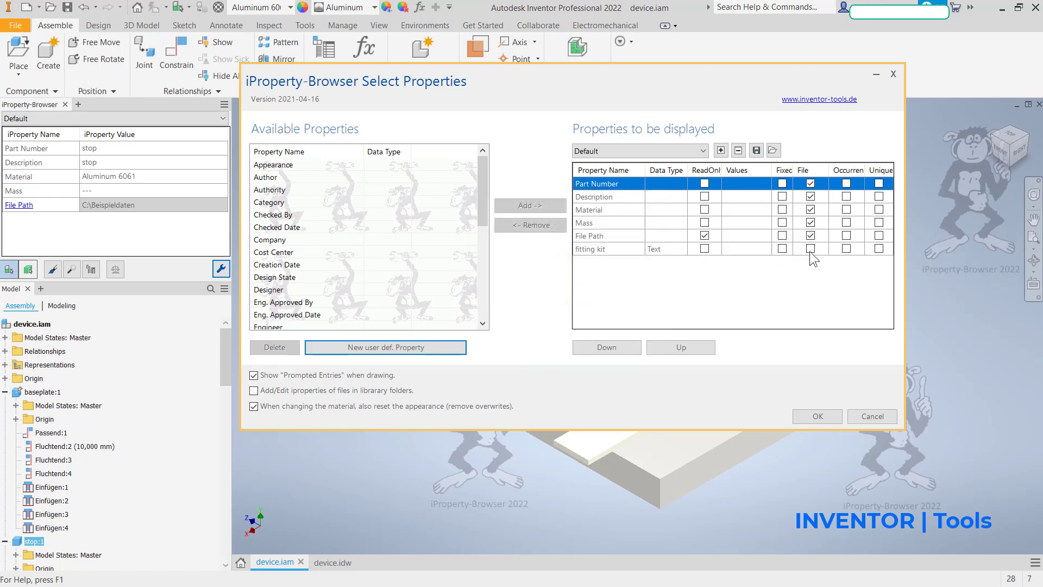
left_click(845, 248)
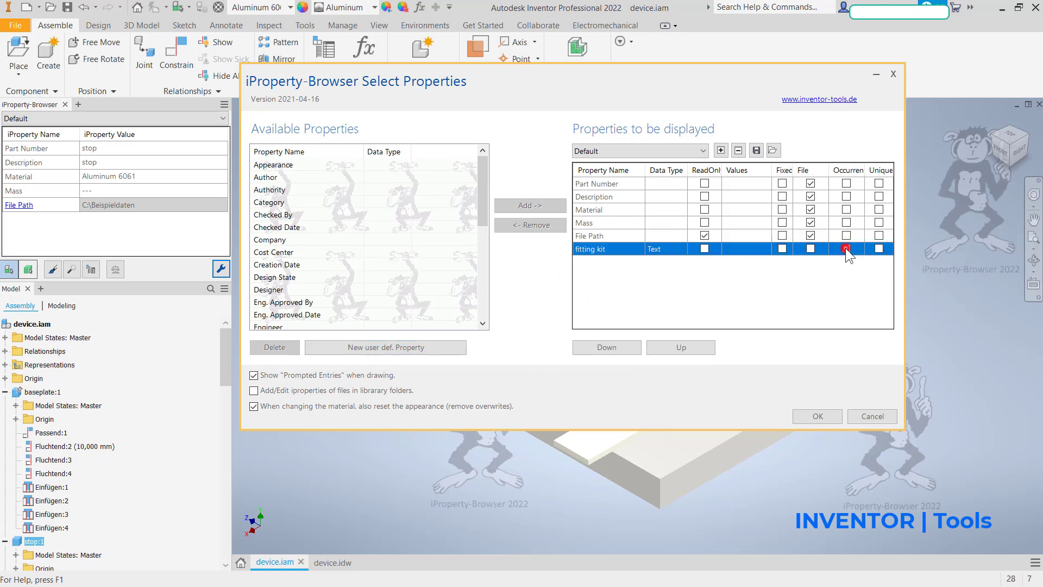
left_click(807, 415)
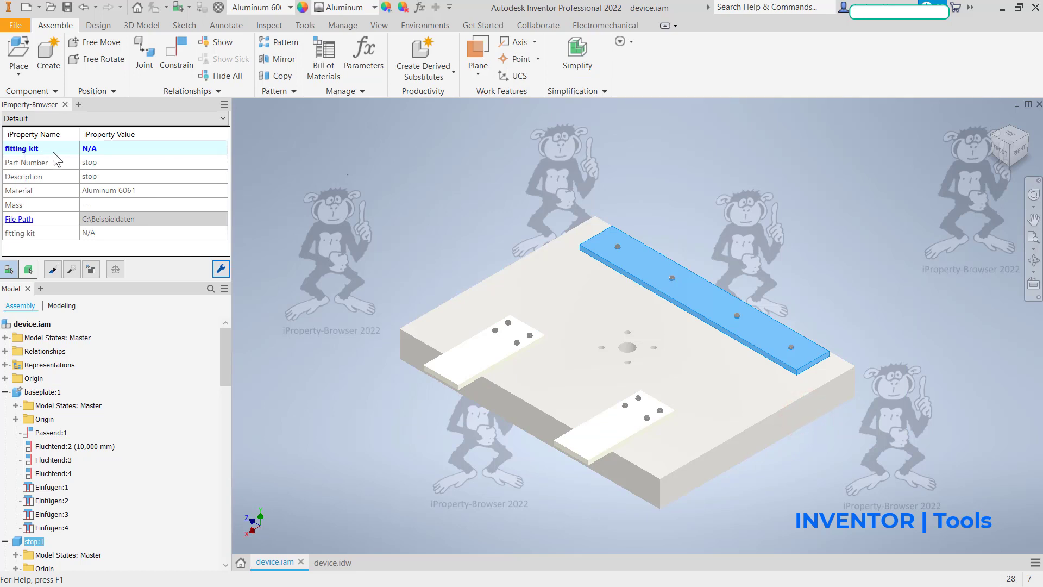
Step: Create the fitting kit occurrence property on the stop plate with the value "stop"
left_click(631, 264)
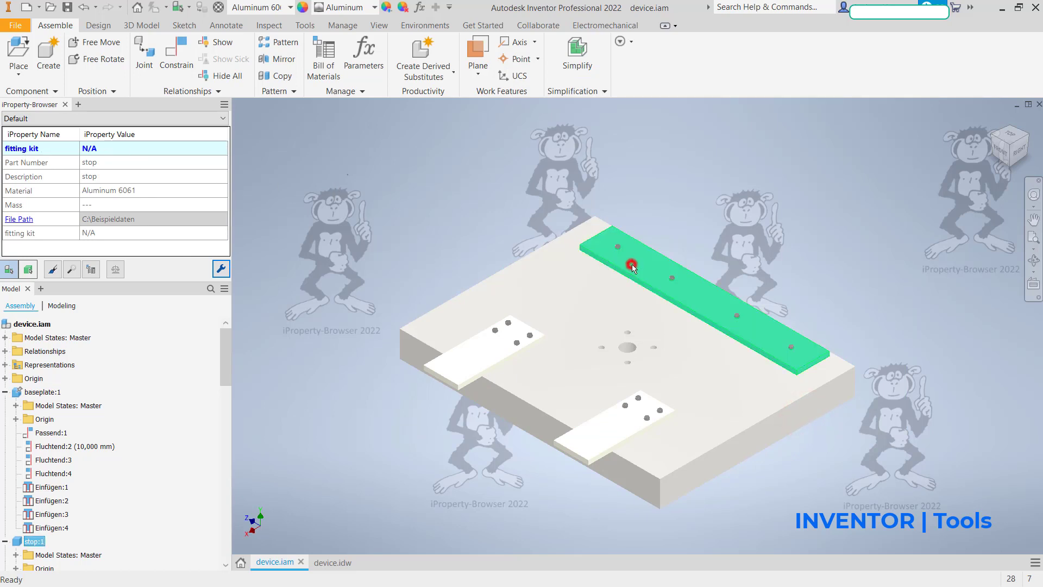
left_click(160, 153)
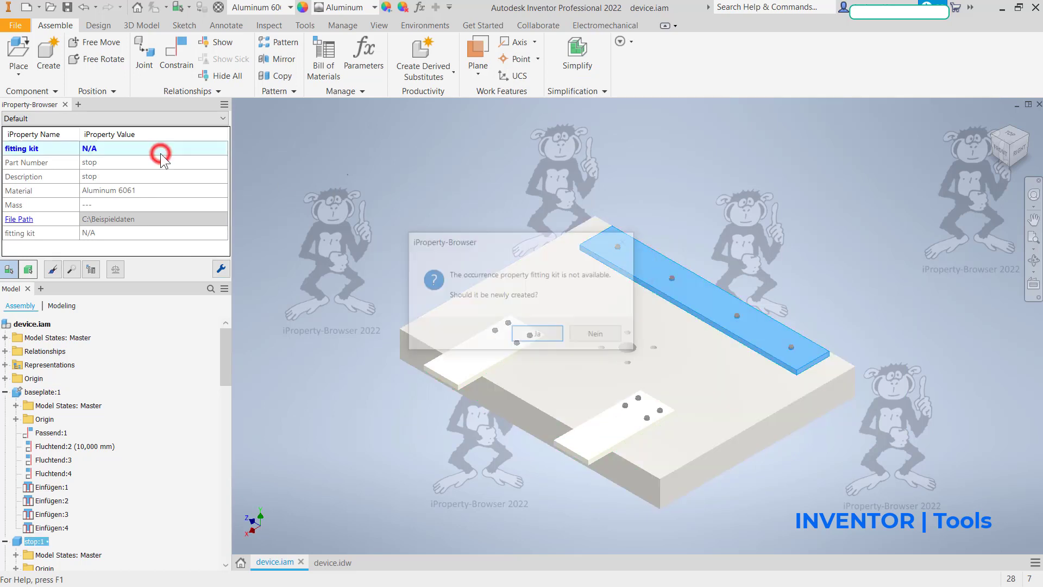
left_click(536, 332)
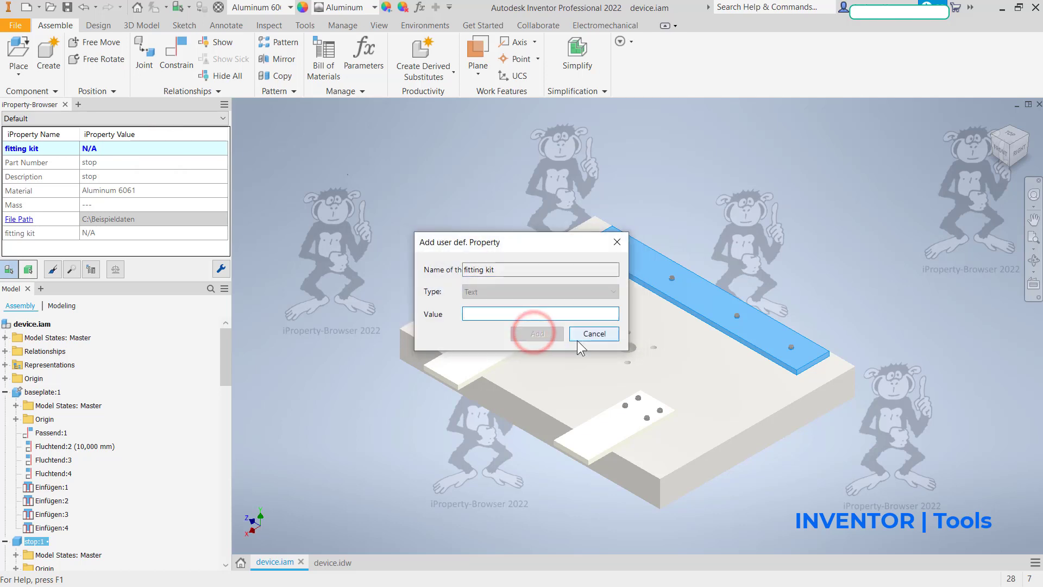
type("stop")
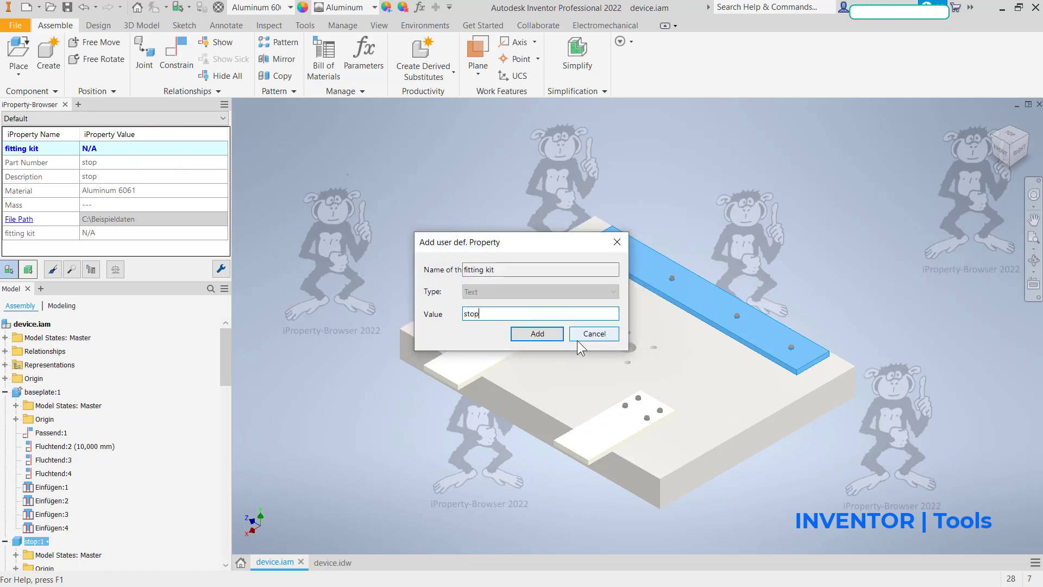
left_click(544, 334)
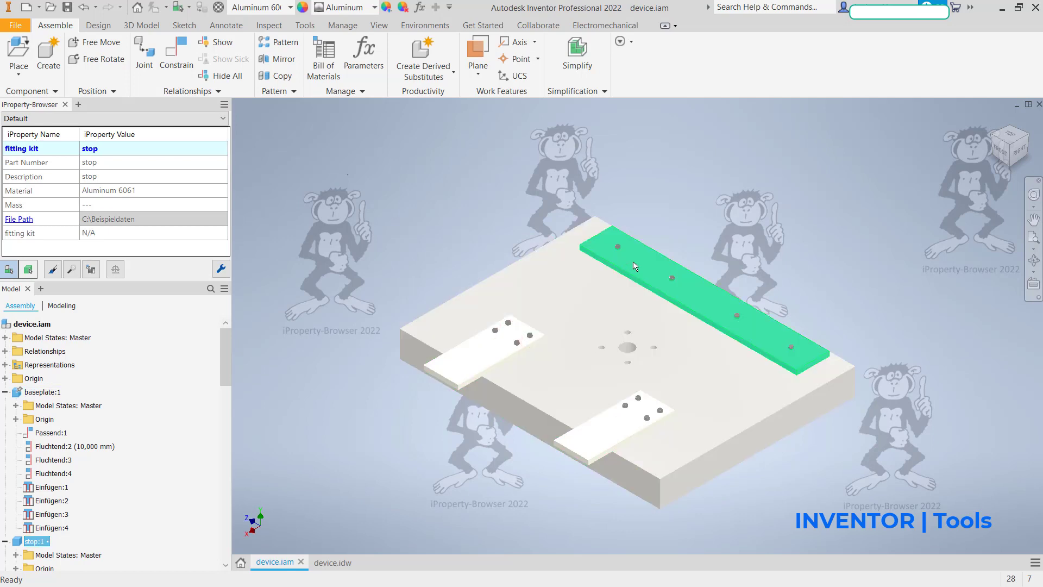
Step: Copy the stop plate's fitting kit occurrence property to the screws and washers at its first two holes
left_click(633, 262)
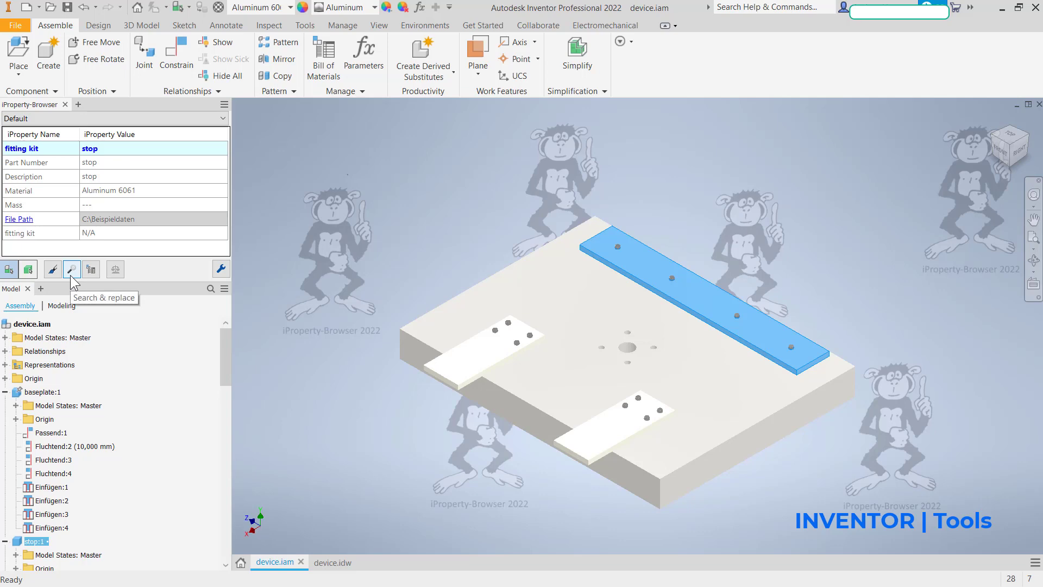
left_click(51, 270)
scroll(613, 286, "up", 6)
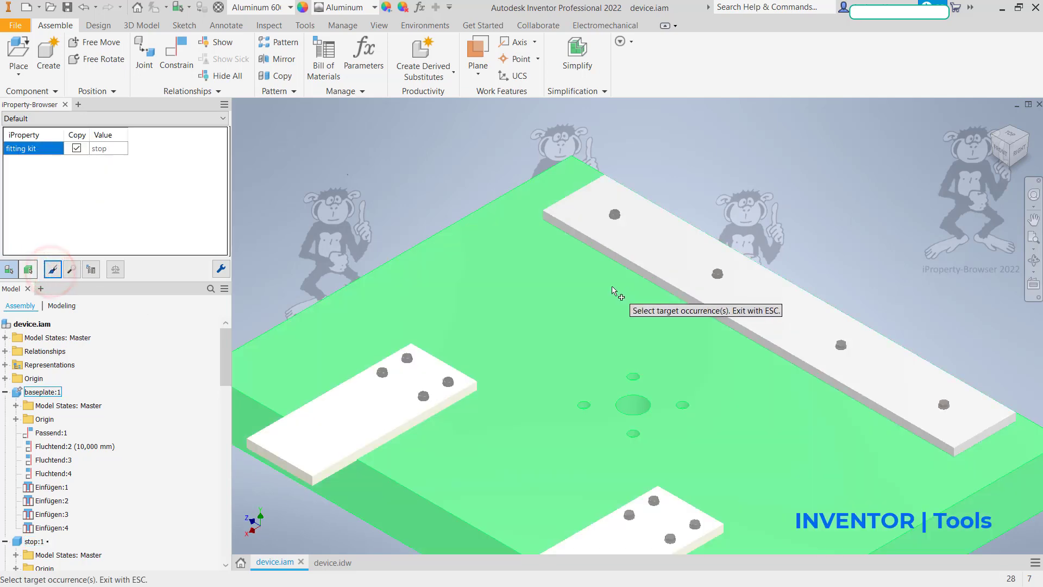
middle_click_drag(555, 350, 363, 380)
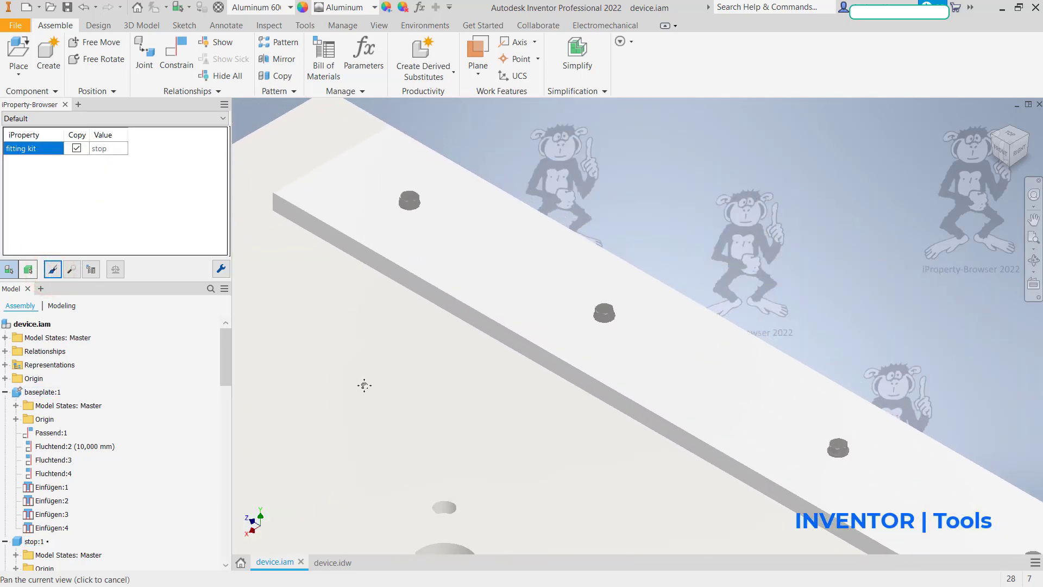
scroll(361, 270, "up", 3)
left_click(459, 154)
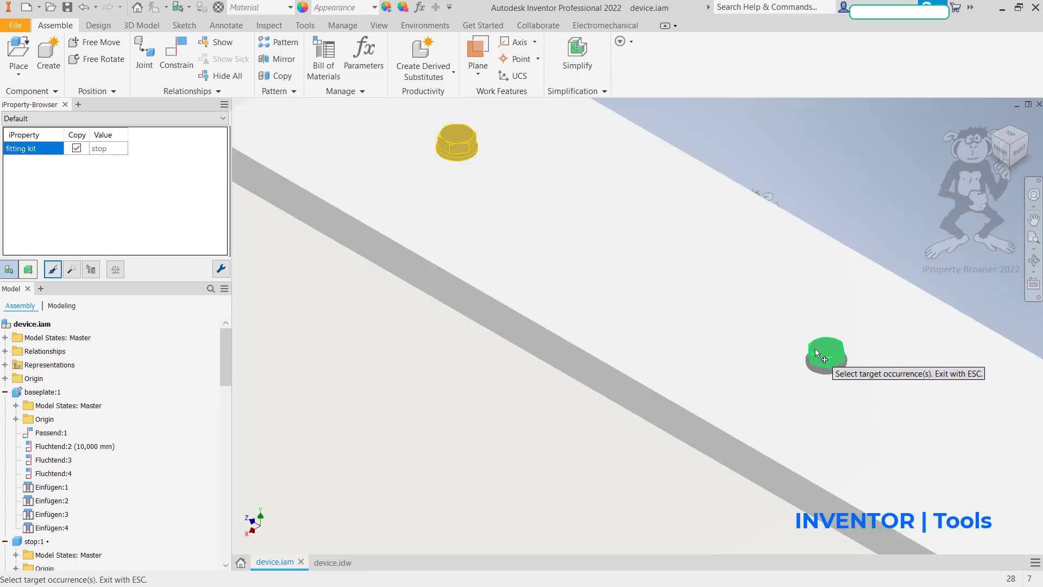
left_click(815, 349)
left_click(817, 372)
Step: Copy the fitting kit property to the screws and washers at the stop plate's remaining two holes and end the copying
middle_click_drag(790, 395, 255, 146)
left_click(738, 367)
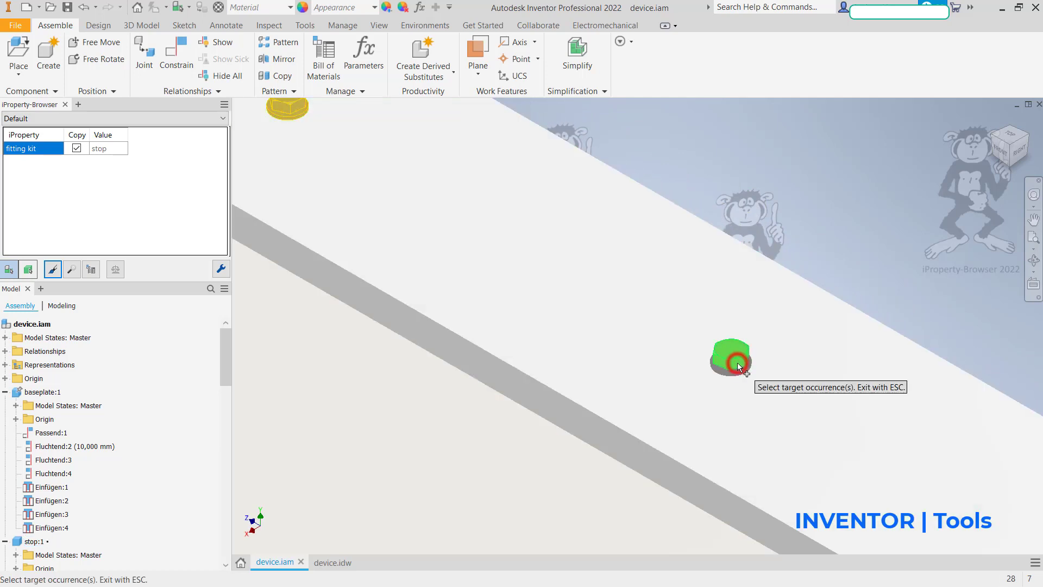
middle_click_drag(691, 378, 243, 124)
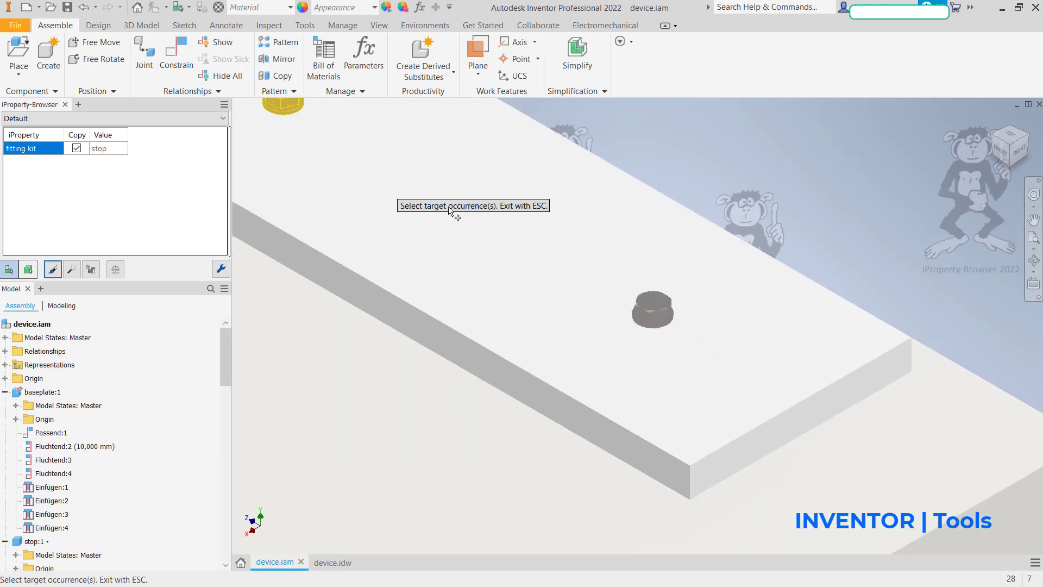
left_click(634, 313)
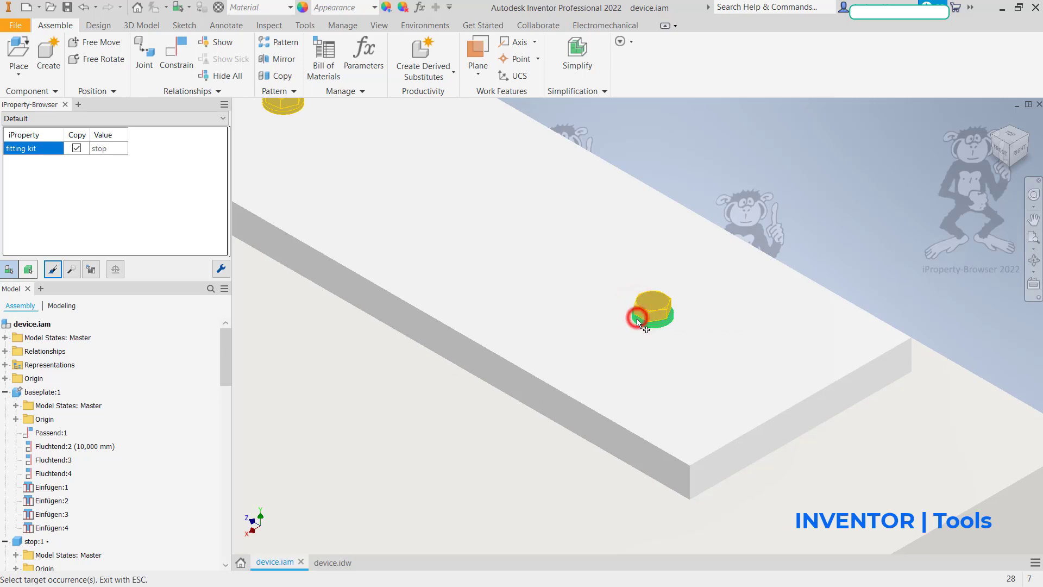
key("Escape")
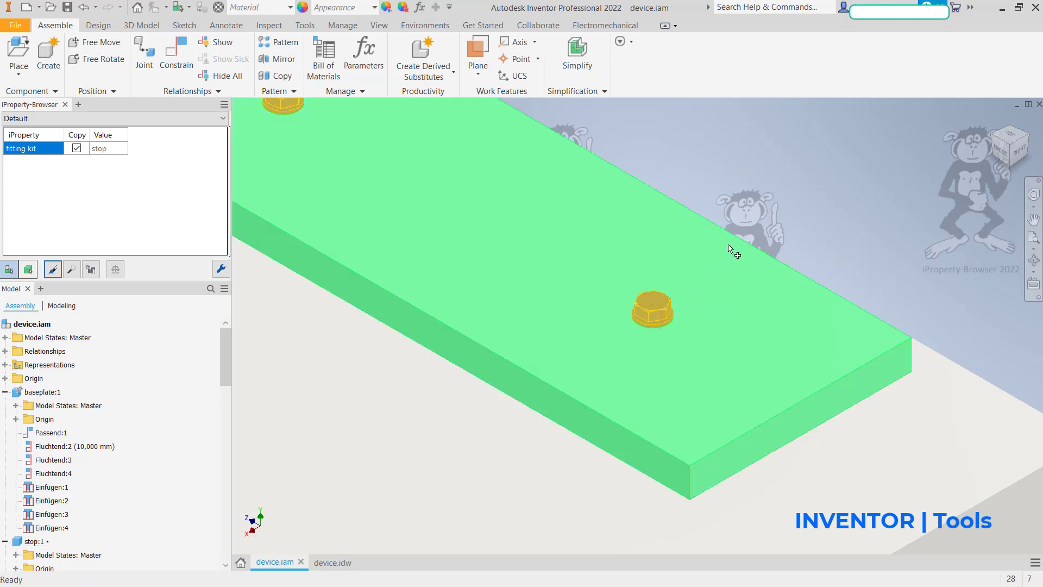
Step: Check the fitting kit occurrence values of the stop plate and the screw at its end
left_click(551, 343)
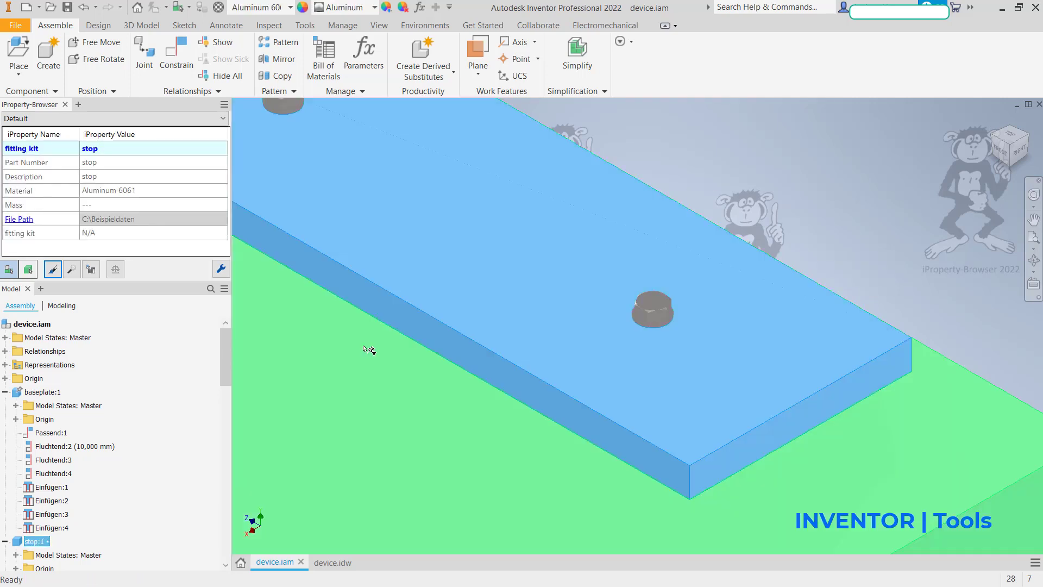
left_click(296, 419)
left_click(664, 310)
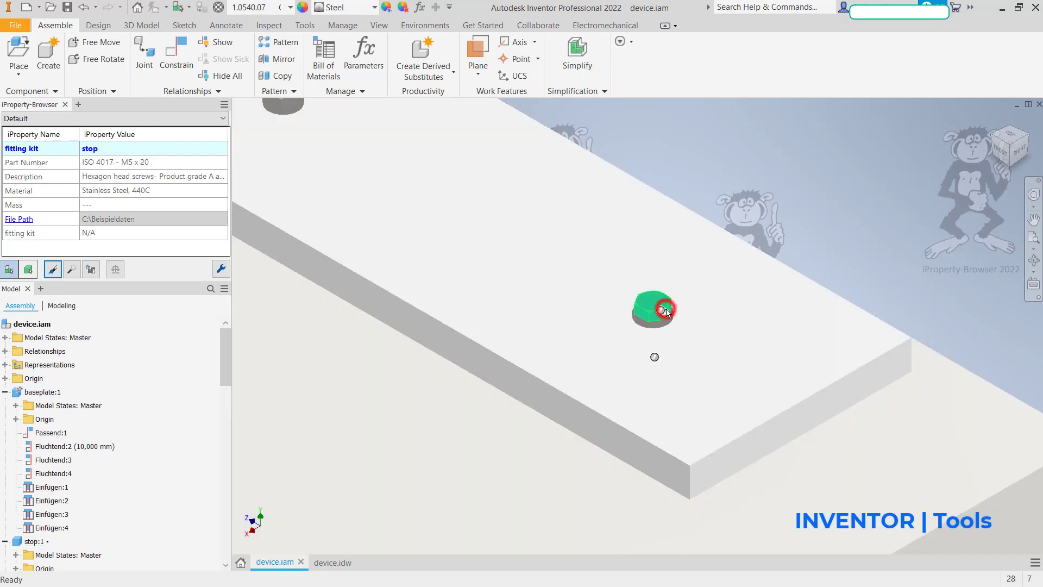
scroll(383, 345, "up", 3)
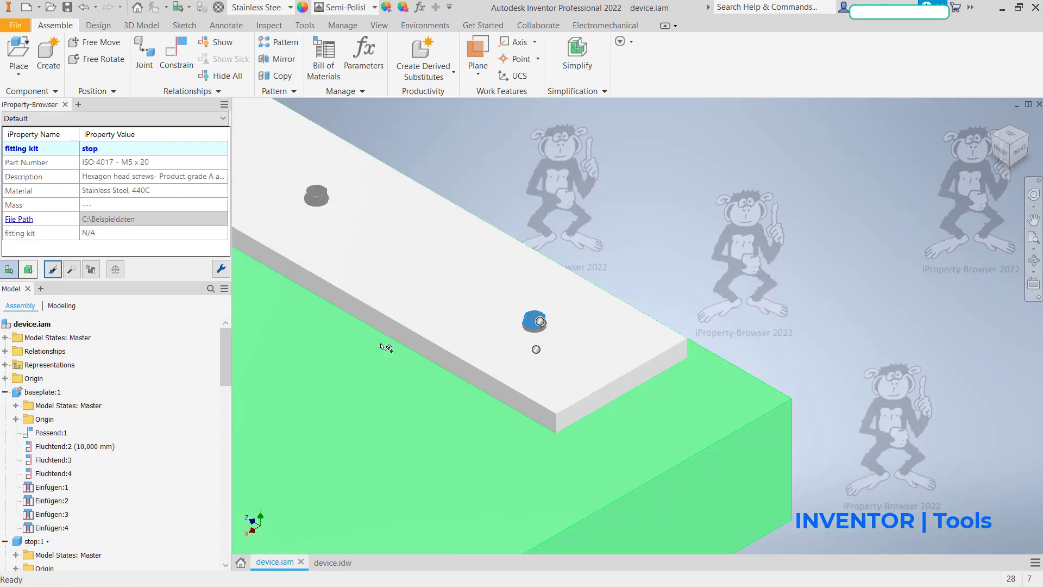
middle_click_drag(485, 374, 820, 476)
scroll(648, 441, "up", 3)
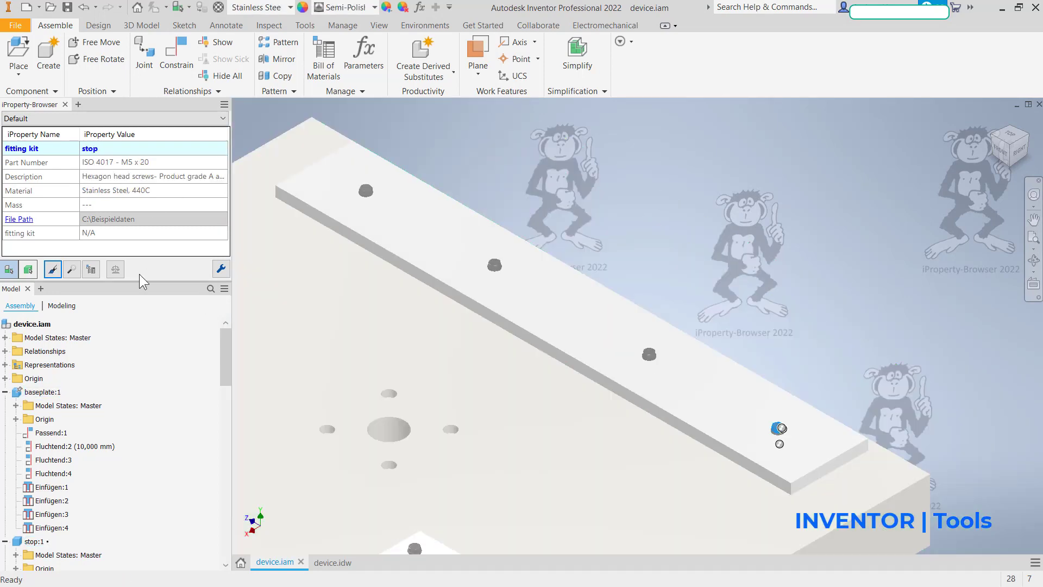
Step: Search the assembly for occurrences with the fitting kit property, using the condition "available (any value)"
left_click(73, 269)
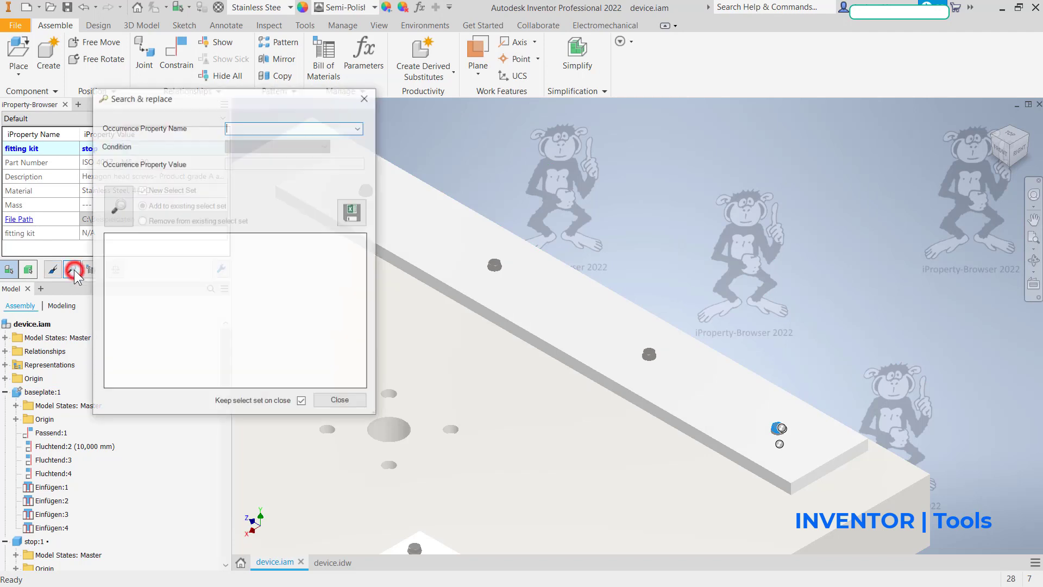
left_click(359, 128)
left_click(350, 136)
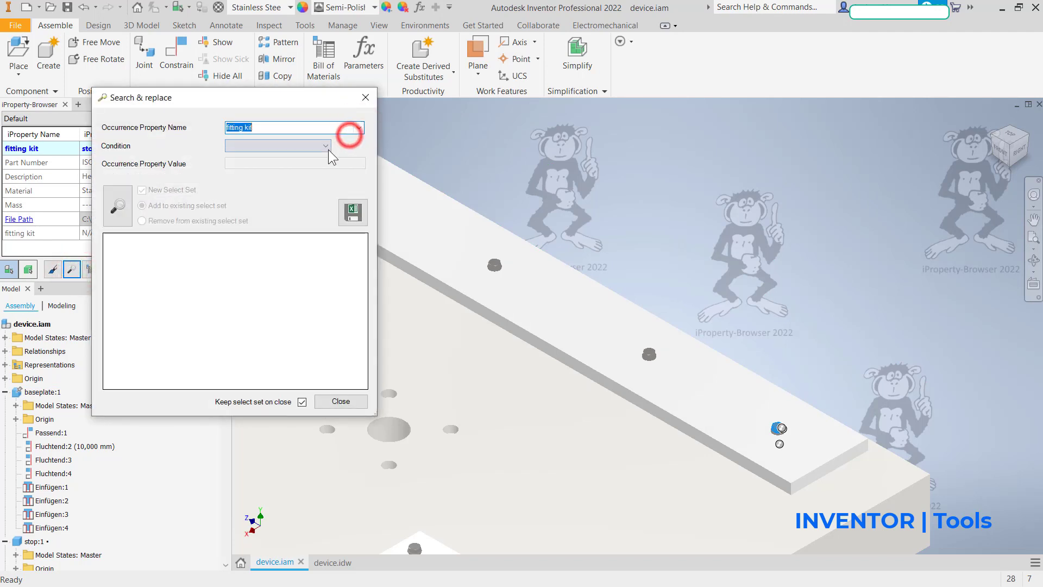
left_click(320, 148)
left_click(305, 156)
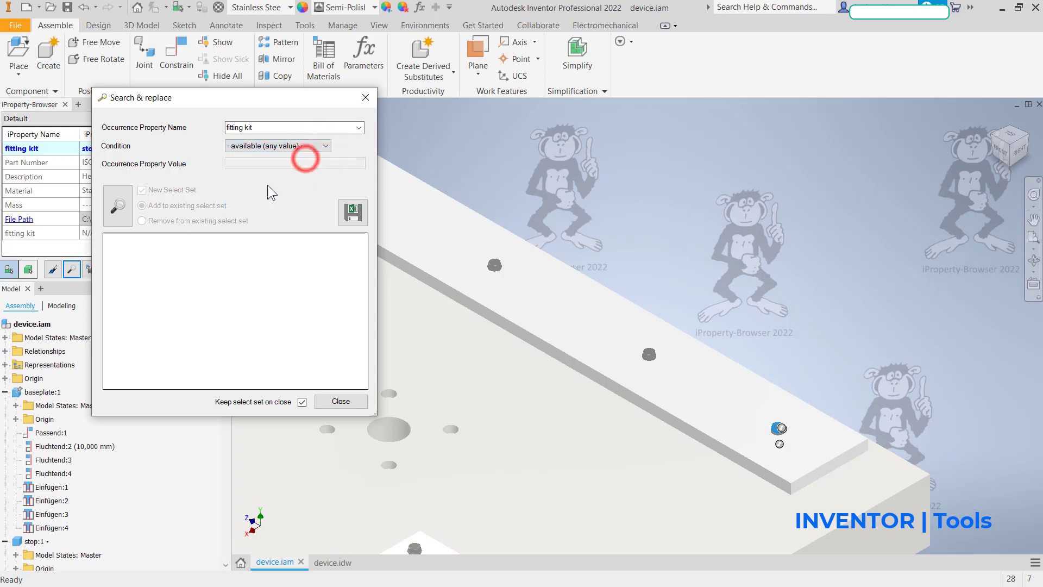
left_click(123, 206)
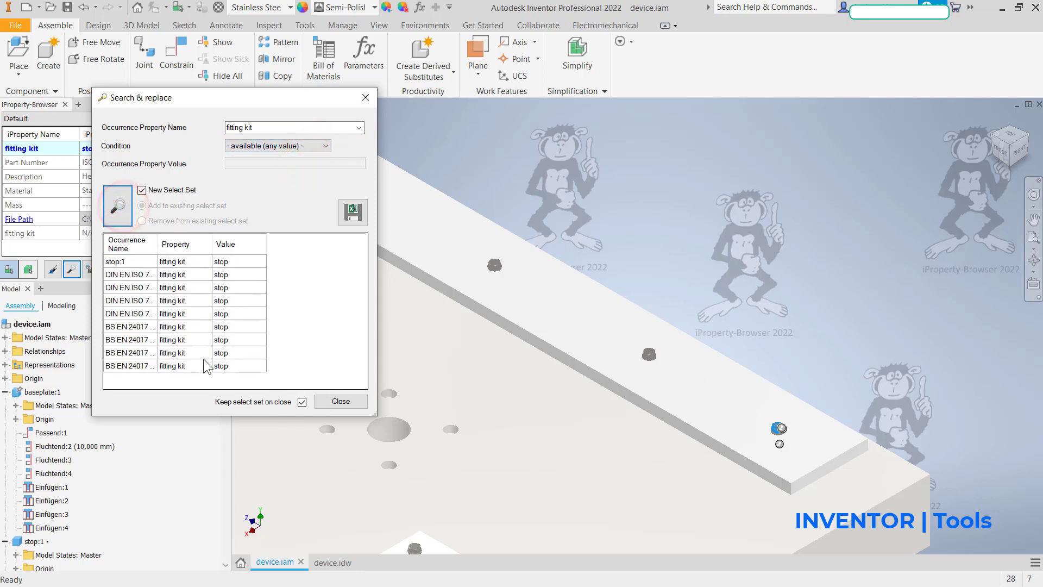
Step: Highlight individual found screws and a washer in the model from the search results, and close the search
left_click(169, 367)
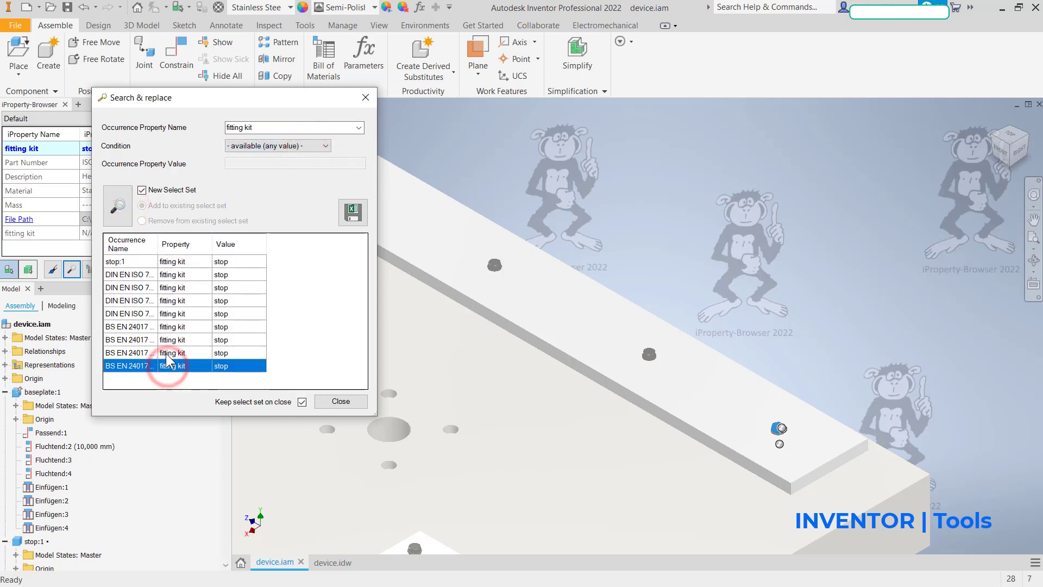
left_click(165, 352)
left_click(169, 327)
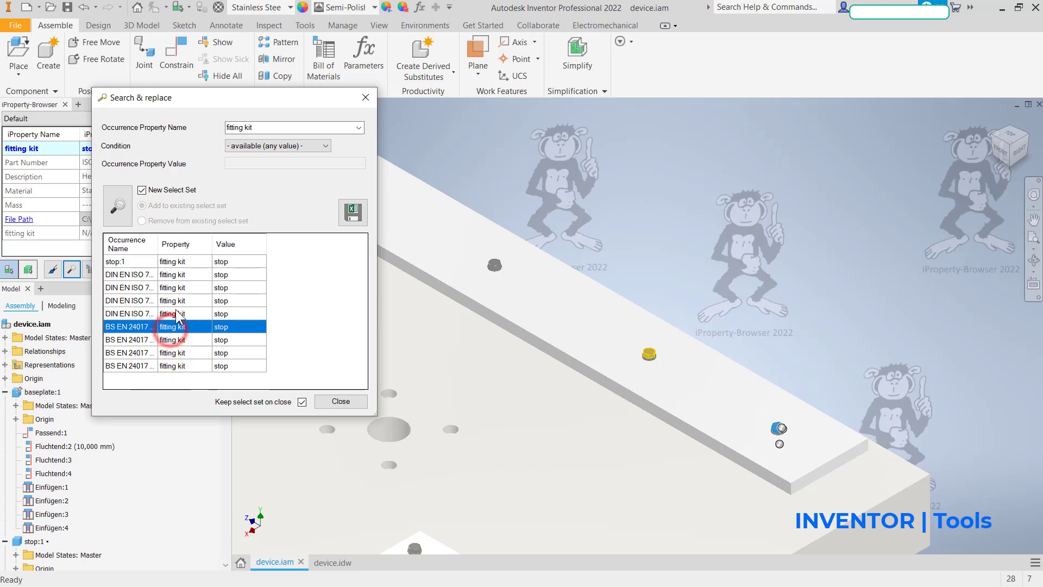
left_click(177, 313)
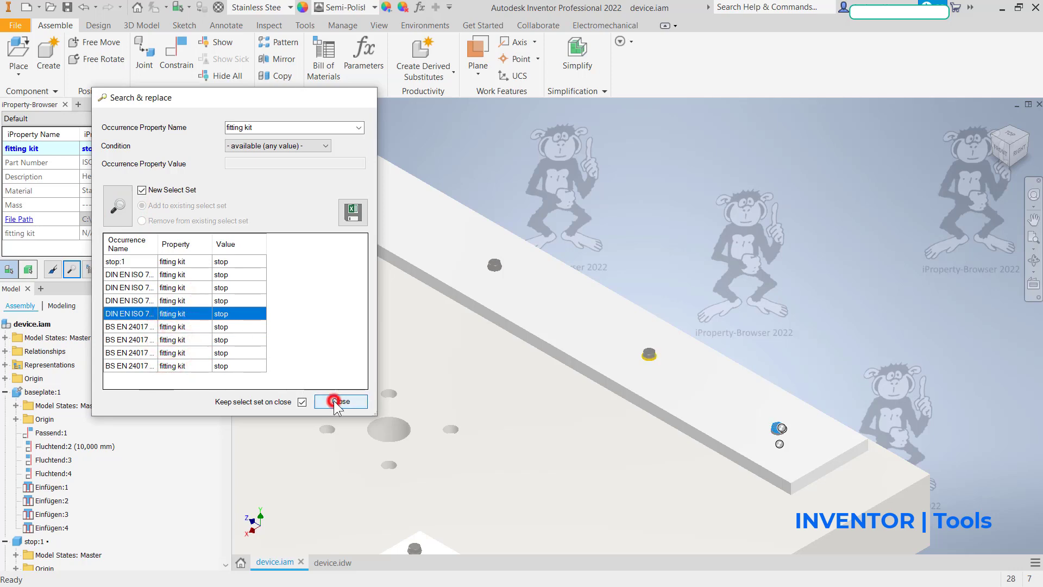
left_click(333, 401)
Step: Create the fitting kit occurrence property with the value "holder left" on the left holder plate of the baseplate
scroll(428, 386, "down", 3)
middle_click_drag(428, 386, 809, 270)
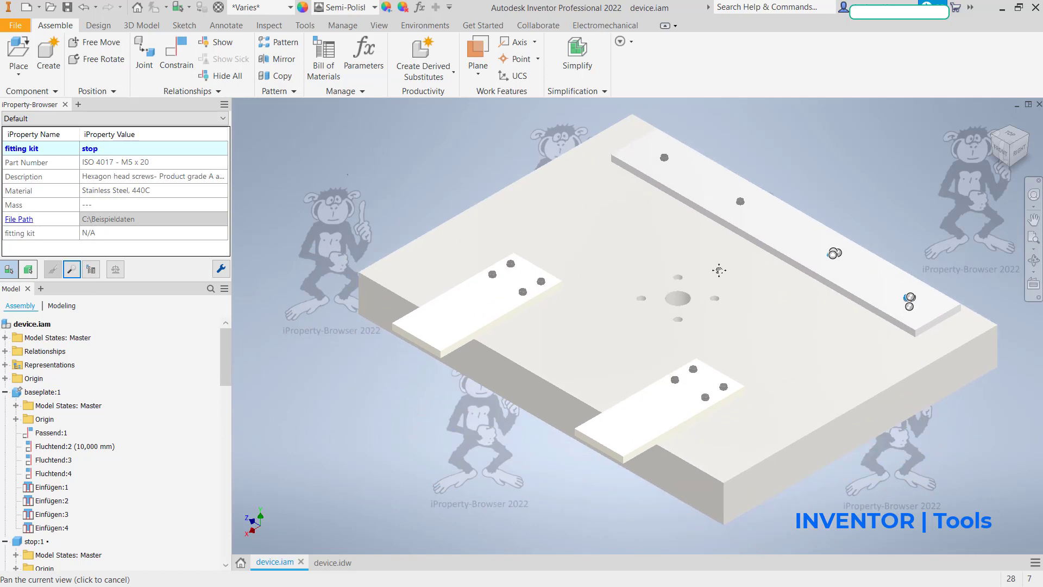
left_click(460, 326)
left_click(142, 147)
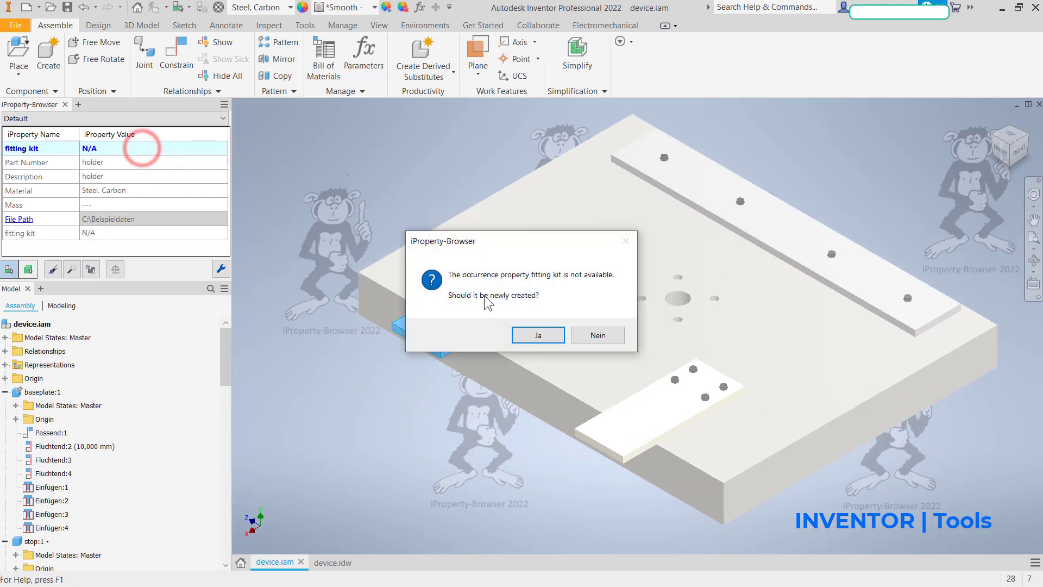
left_click(534, 335)
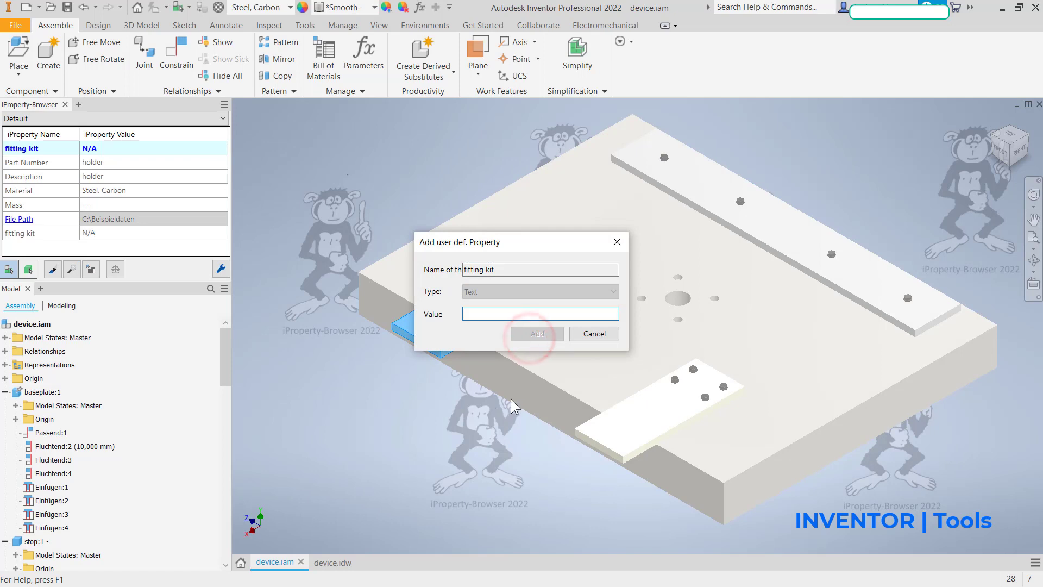
type("holder")
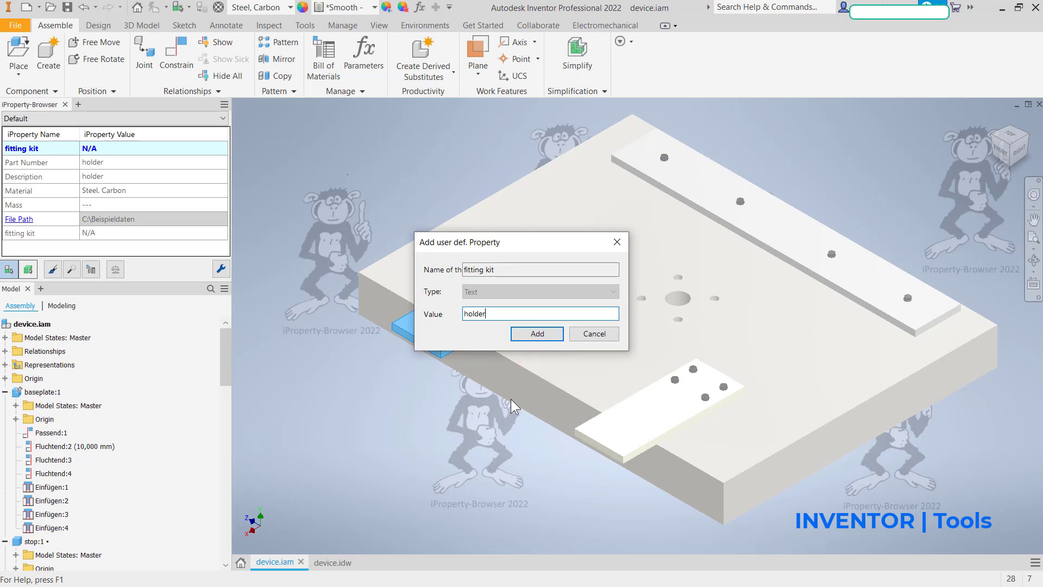
type(" left")
left_click(533, 332)
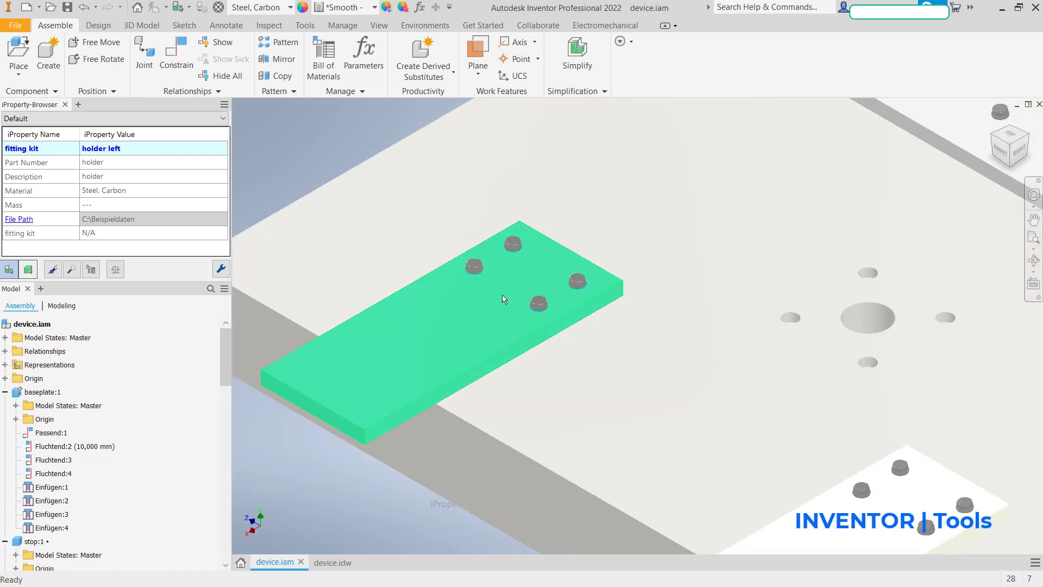
Step: Copy the left holder's fitting kit property to its four screws and their washers, and end the copying
scroll(492, 305, "down", 3)
middle_click_drag(517, 321, 664, 335)
left_click(594, 333)
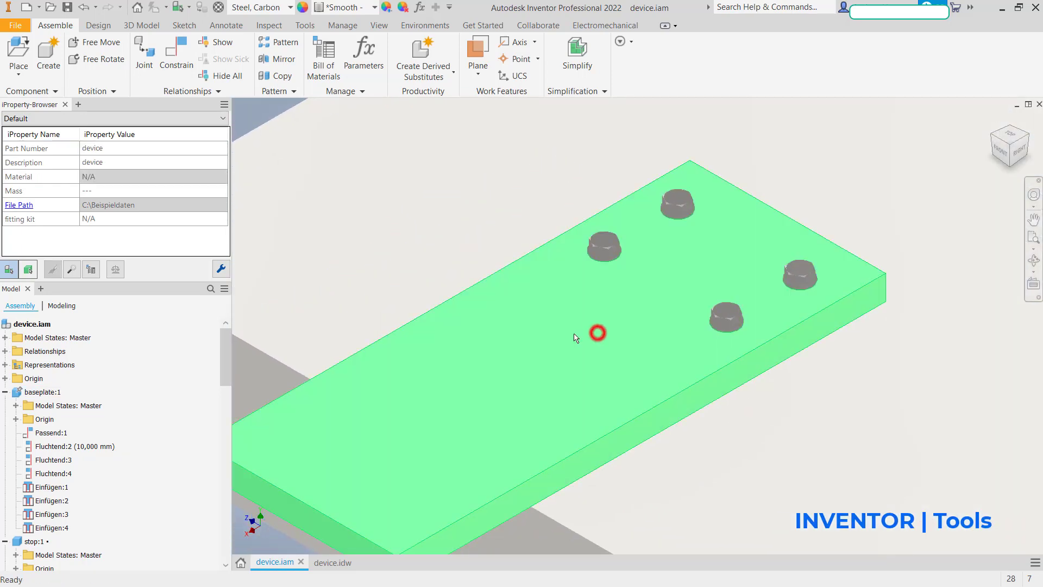
left_click(293, 422)
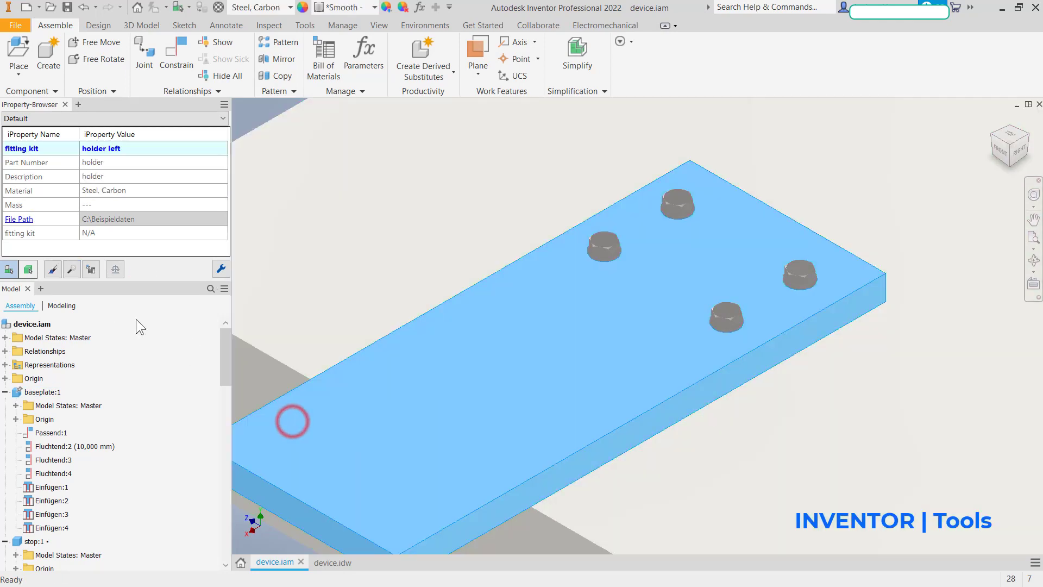
left_click(55, 268)
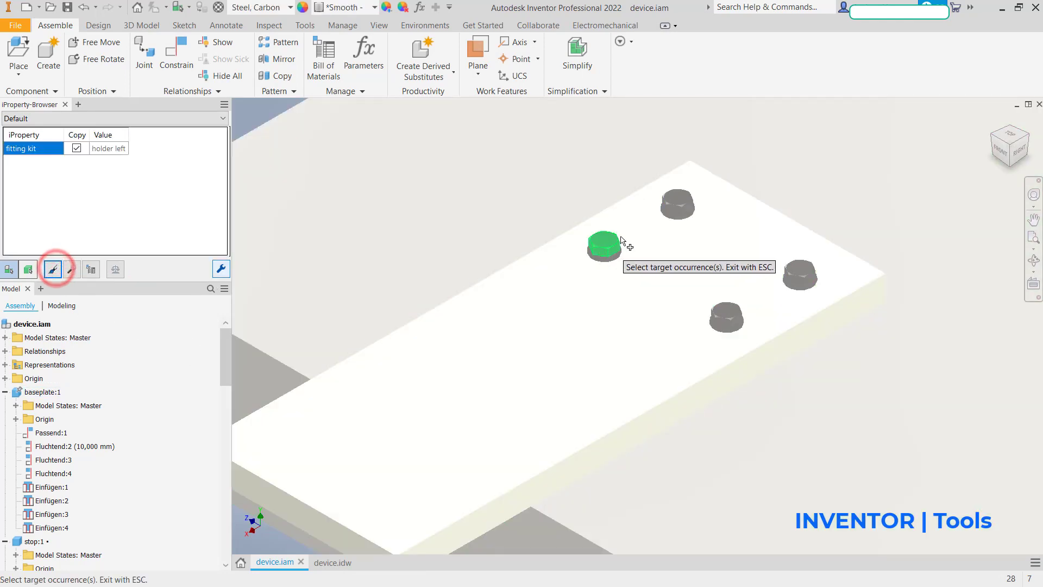
left_click(679, 204)
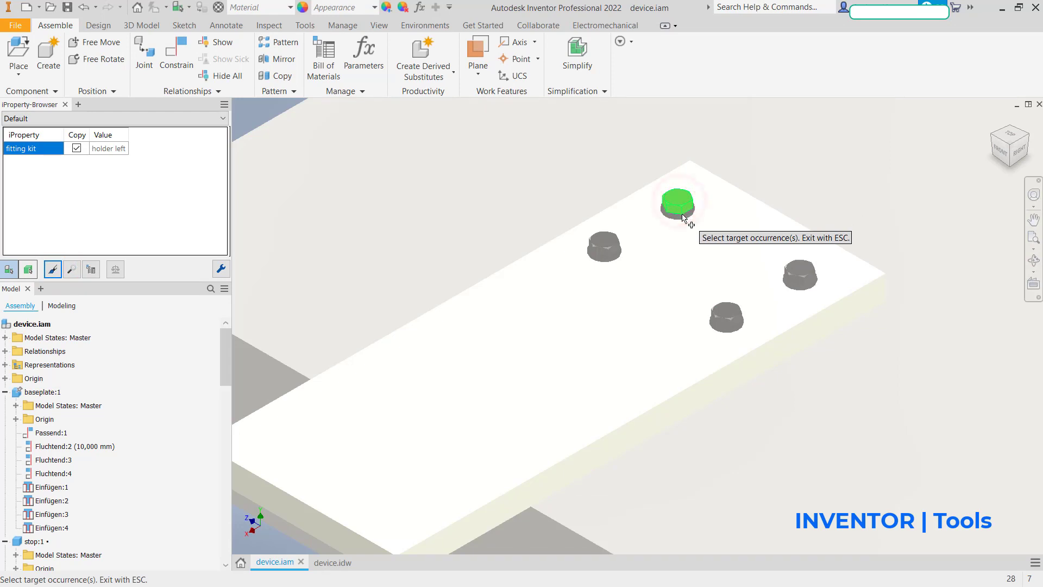
left_click(600, 240)
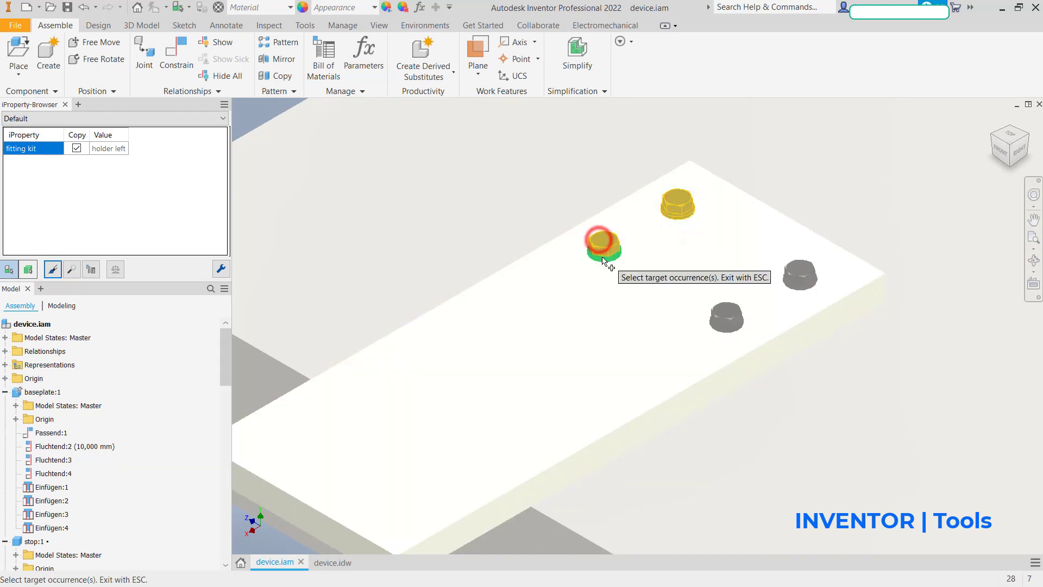
left_click(795, 271)
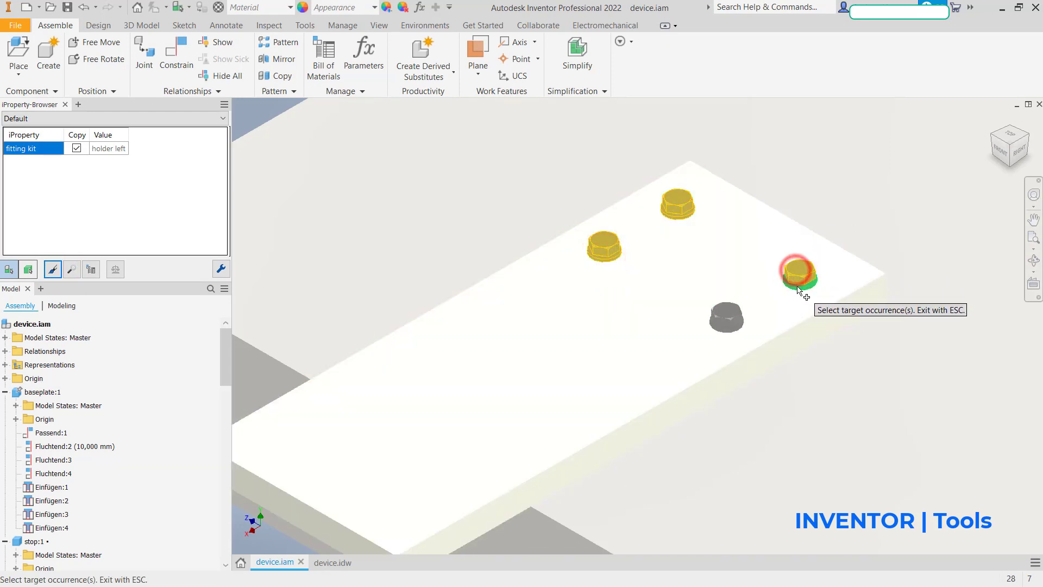
left_click(732, 315)
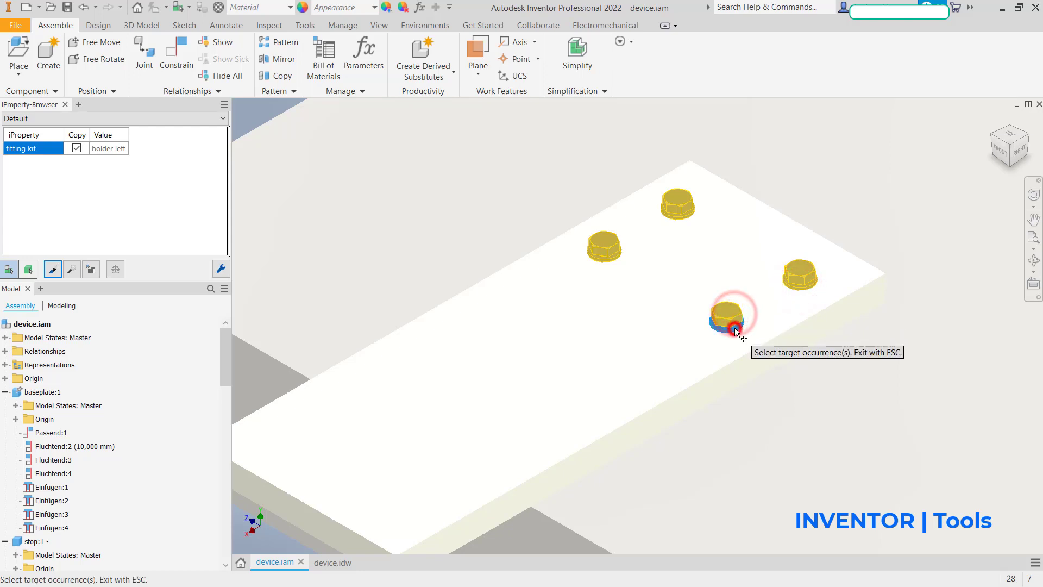
key("Escape")
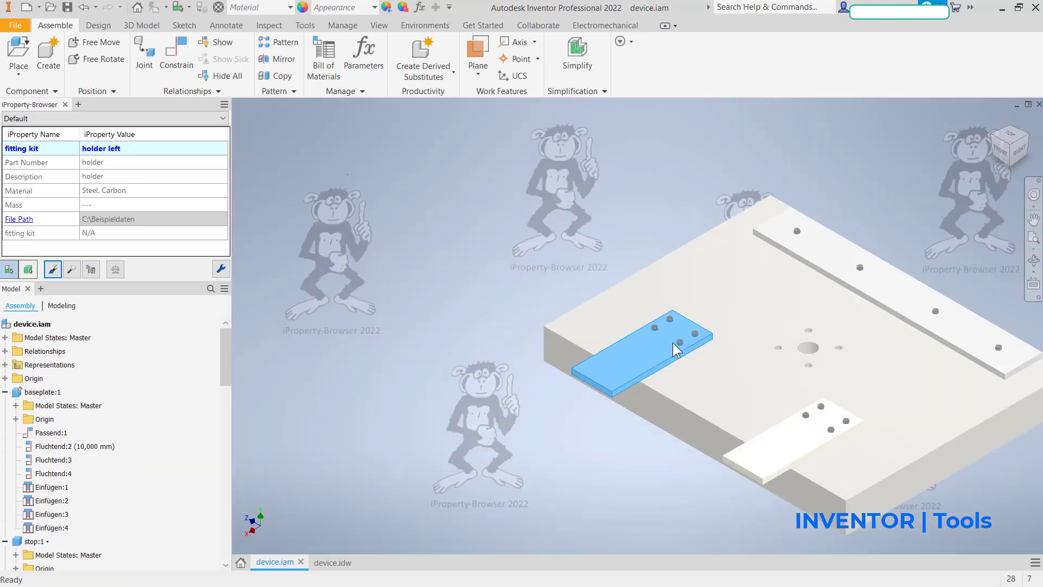
Step: Create the fitting kit occurrence property with the value "holder right" on the other holder plate
left_click(531, 335)
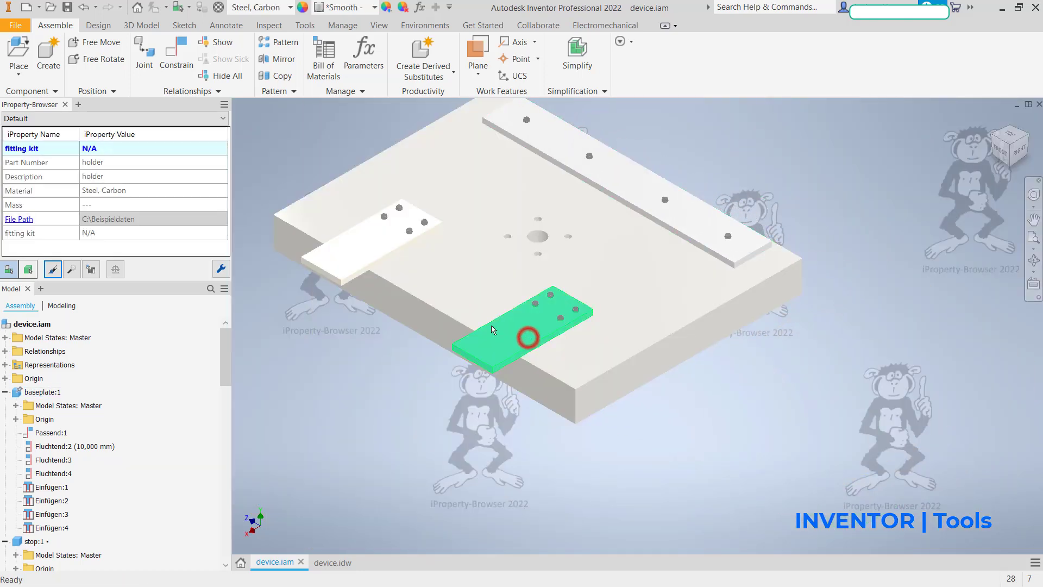
left_click(142, 148)
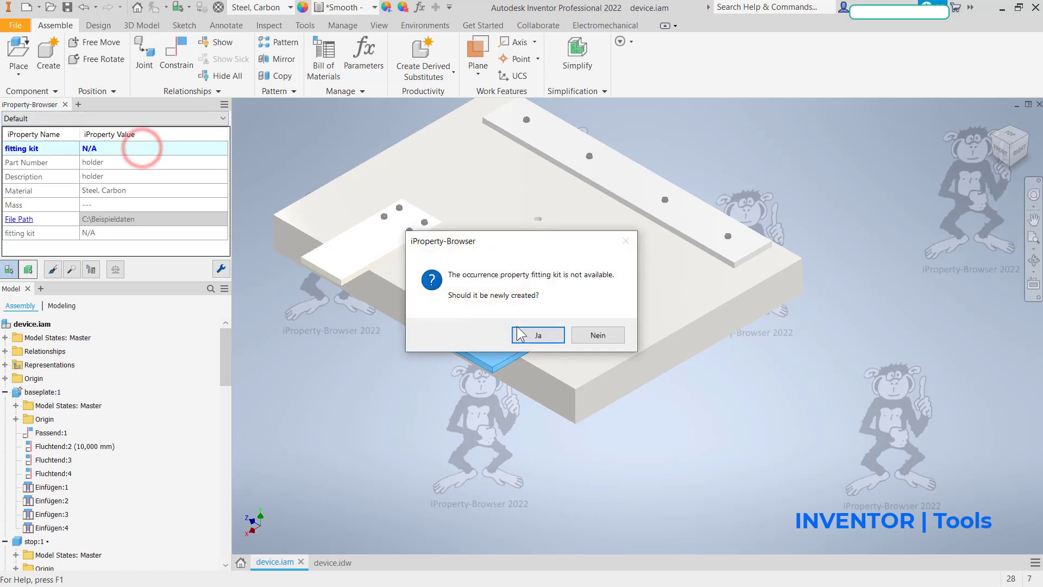
left_click(536, 333)
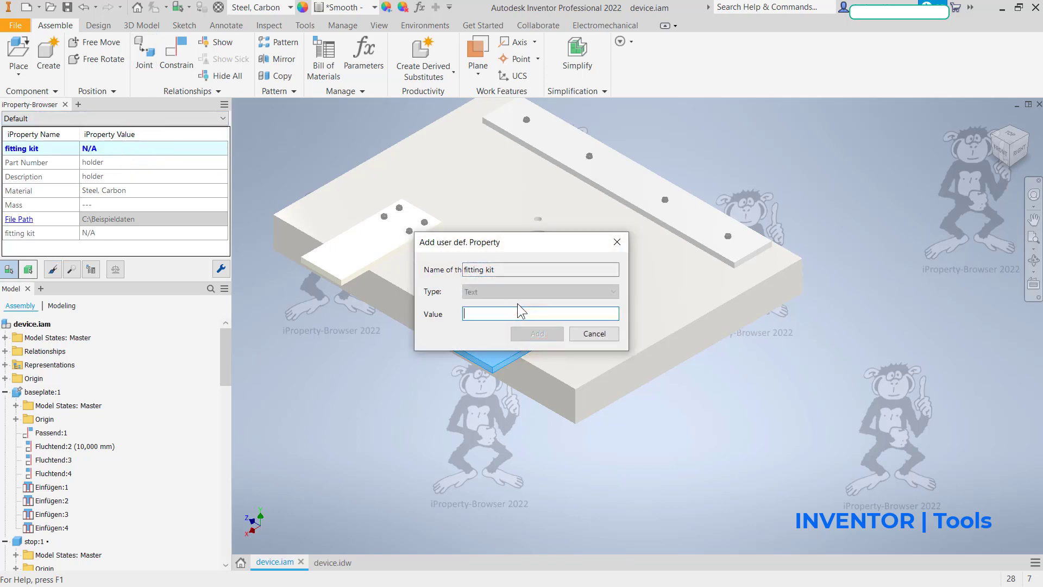
type("holder right")
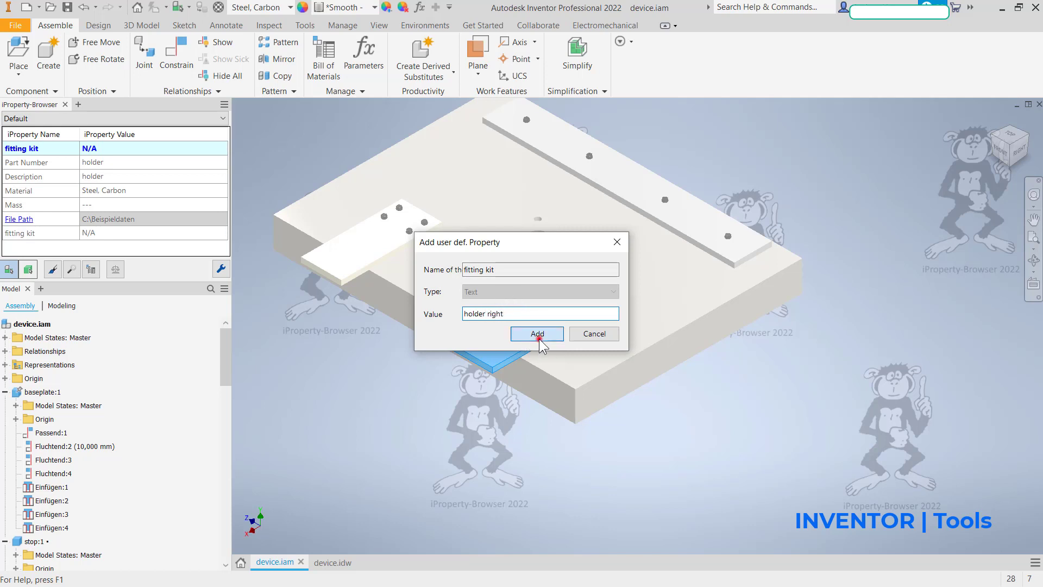
left_click(538, 334)
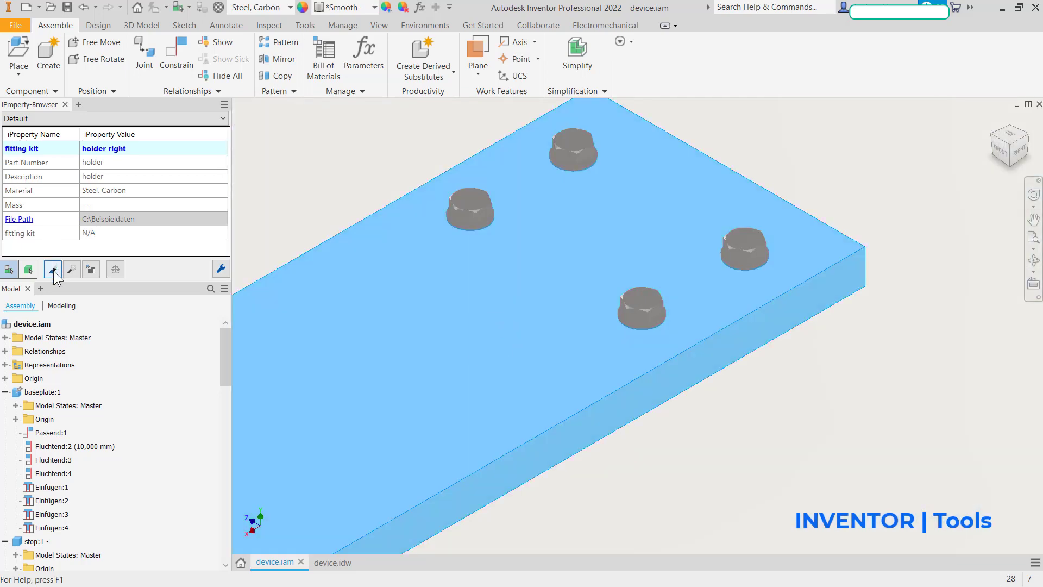
Step: Copy the right holder's fitting kit property to its four screws and their washers, and end the copying
left_click(53, 269)
left_click(456, 207)
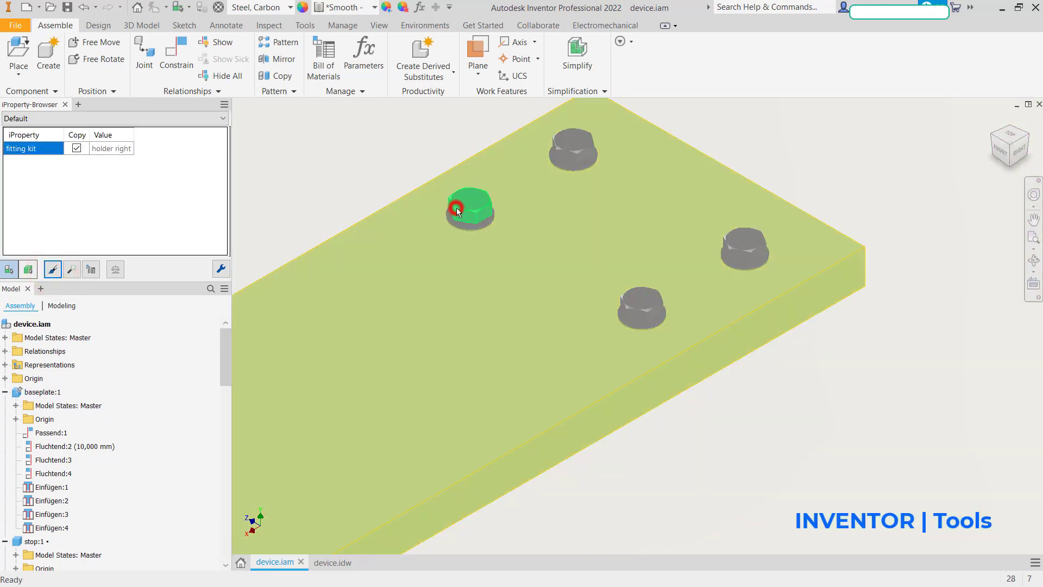
left_click(459, 227)
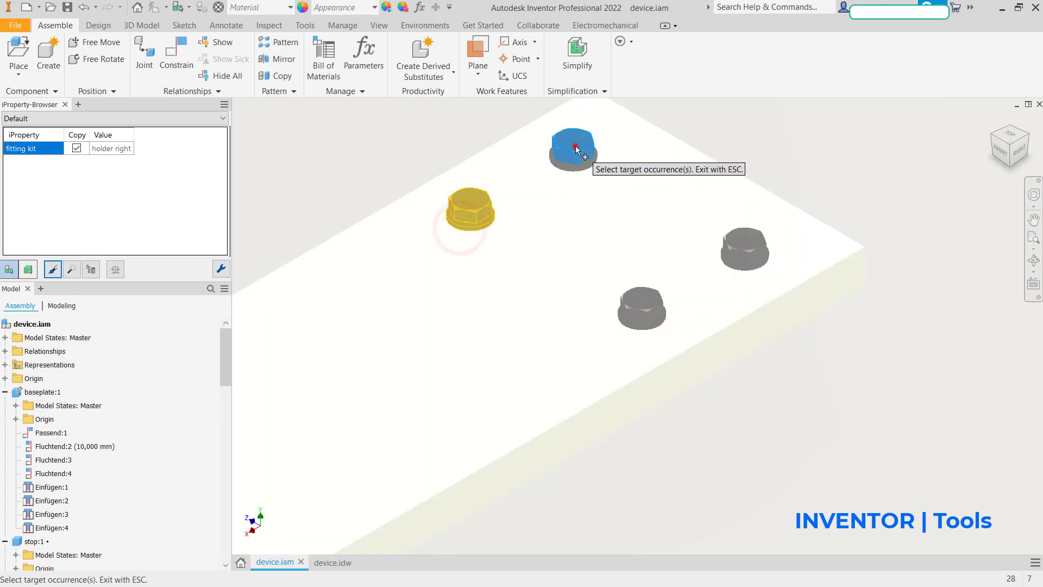
left_click(576, 170)
left_click(736, 264)
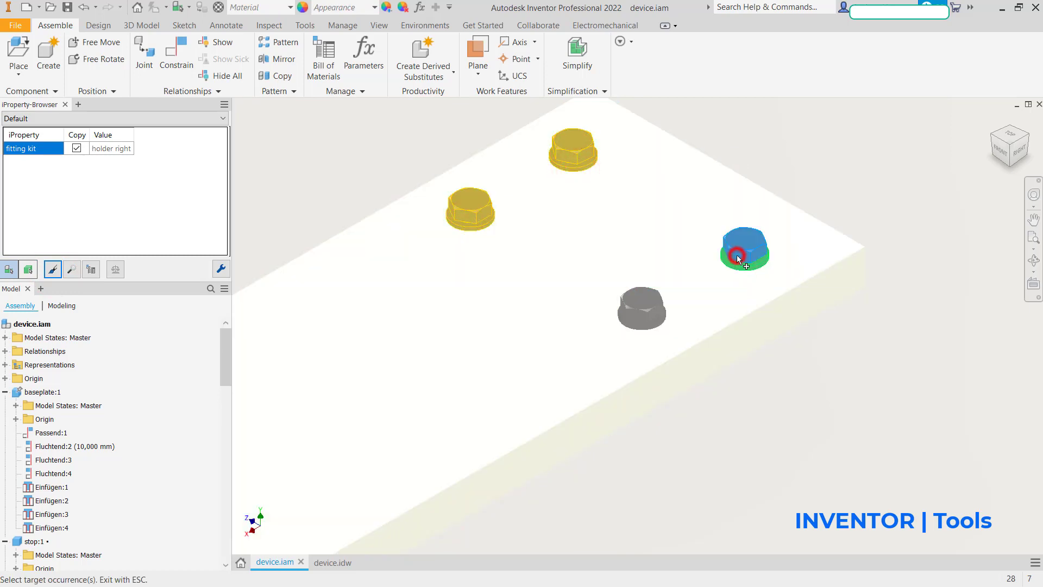
left_click(651, 323)
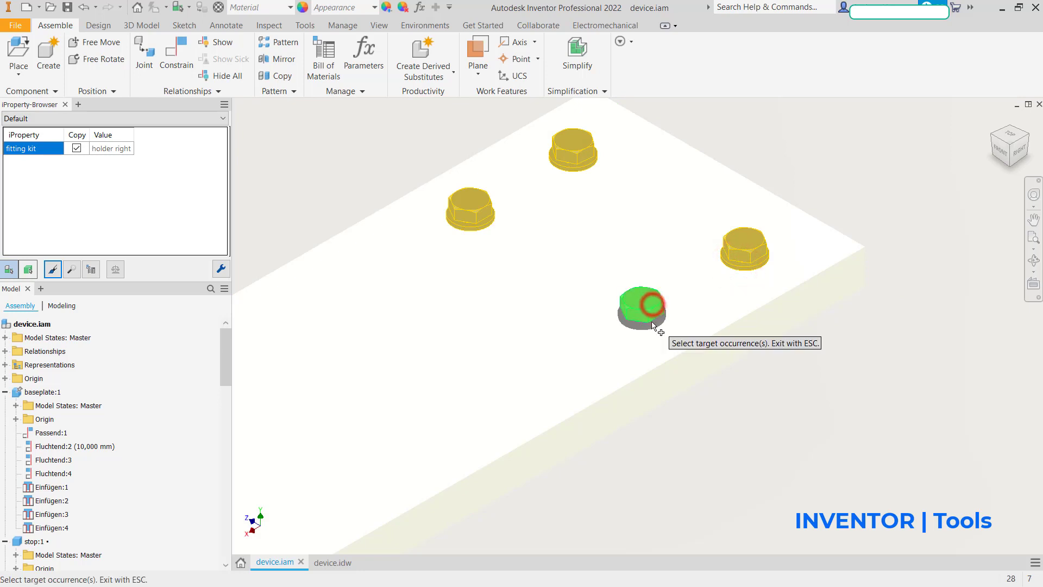
key("Escape")
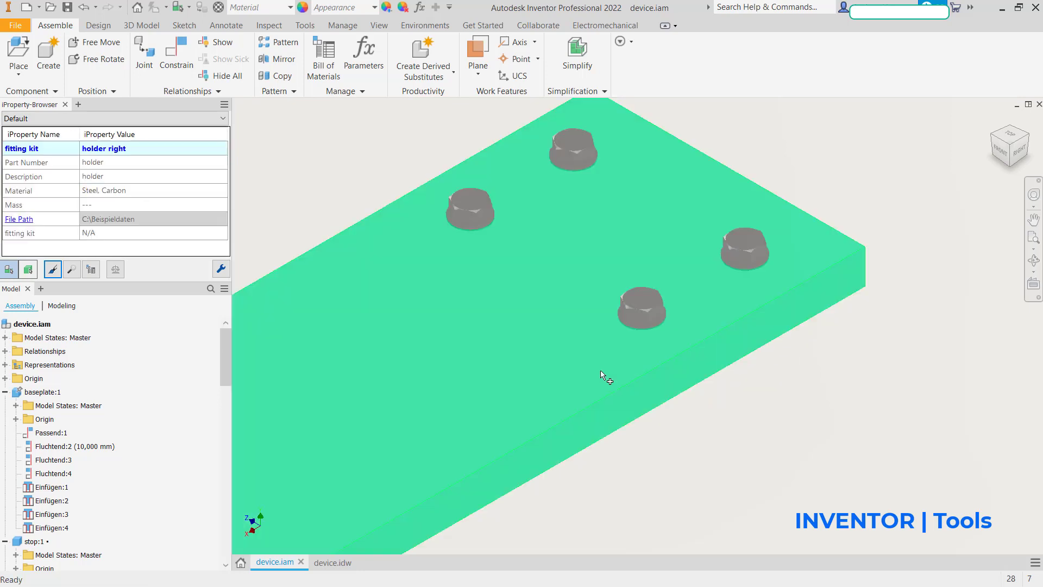
Step: Open the assembly's bill of materials from the iProperty-Browser and add a custom iProperty column "fitting kit" of type Text
scroll(571, 352, "down", 5)
scroll(487, 340, "down", 3)
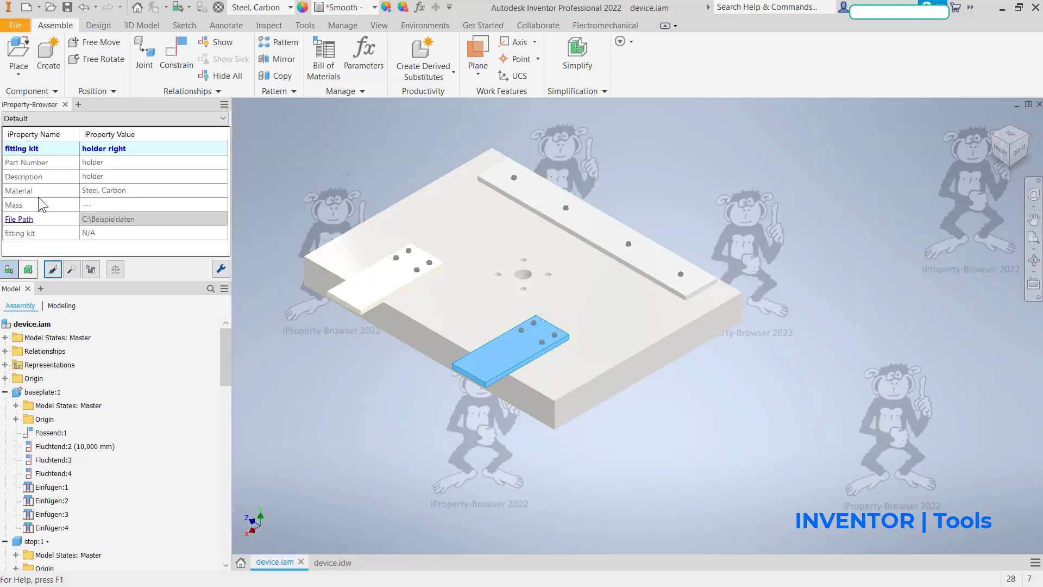
left_click(92, 269)
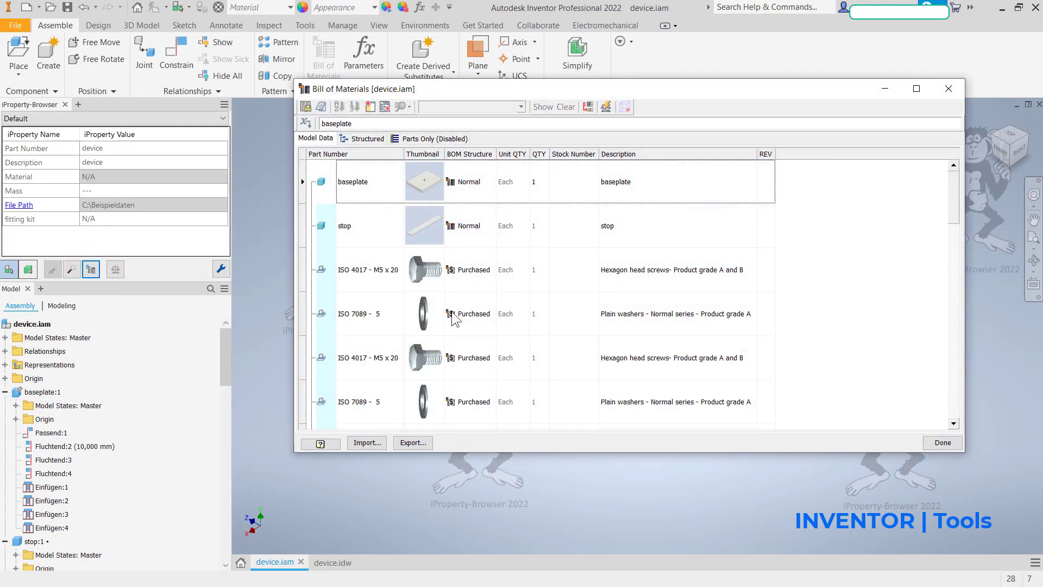
scroll(358, 272, "down", 5)
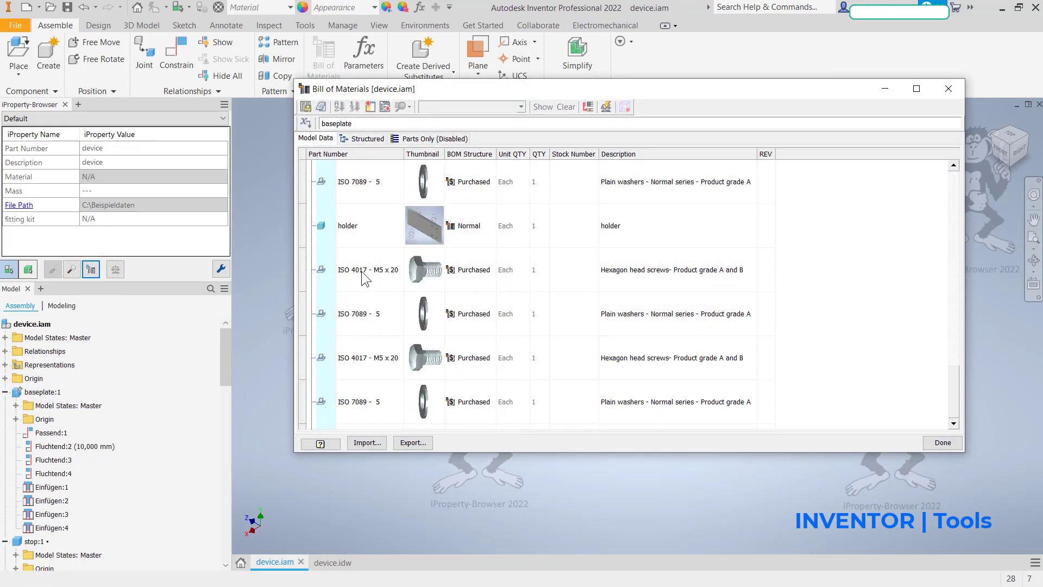
scroll(353, 261, "up", 5)
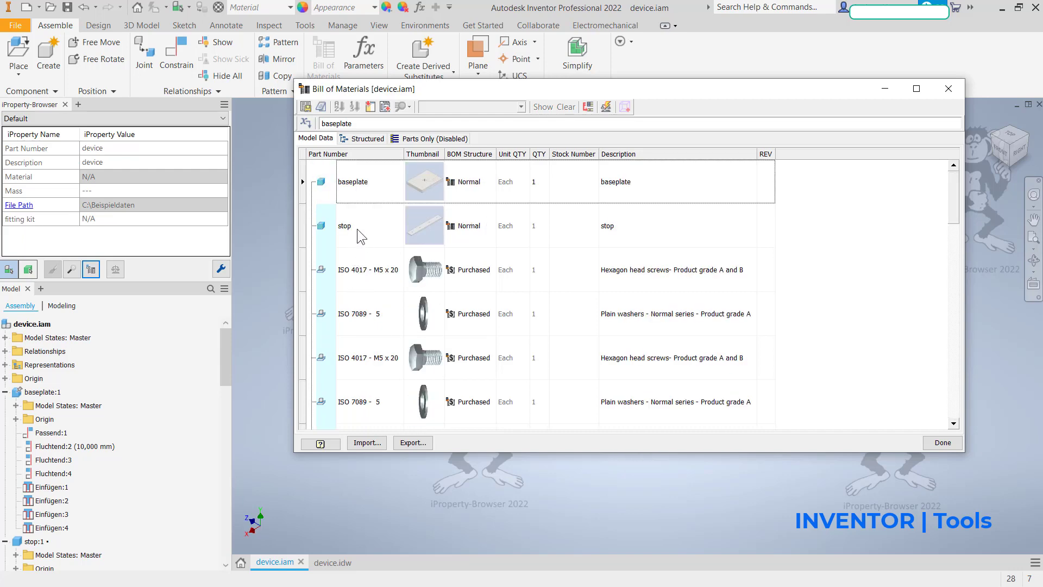
left_click(385, 107)
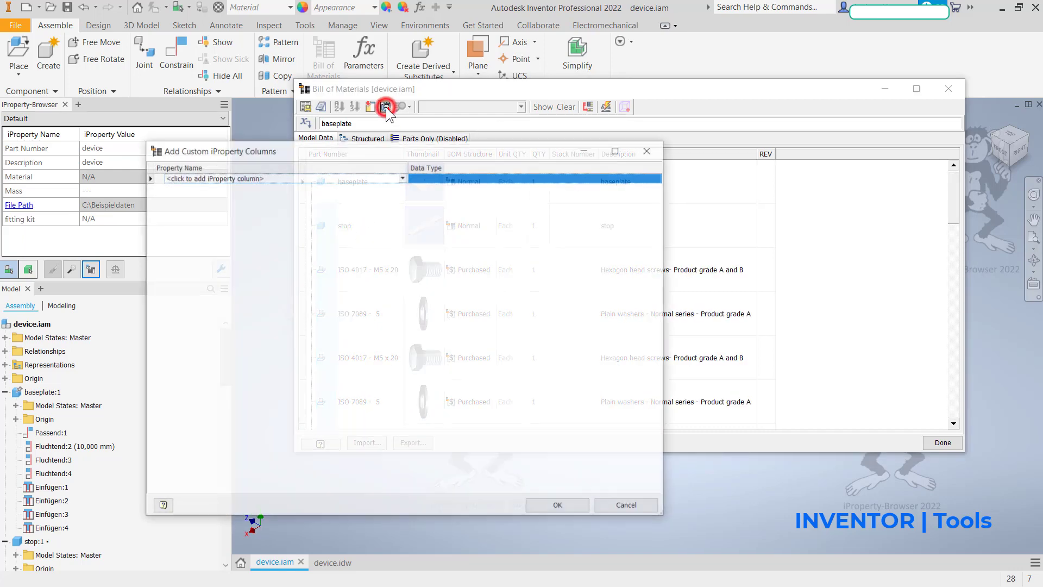
left_click(281, 177)
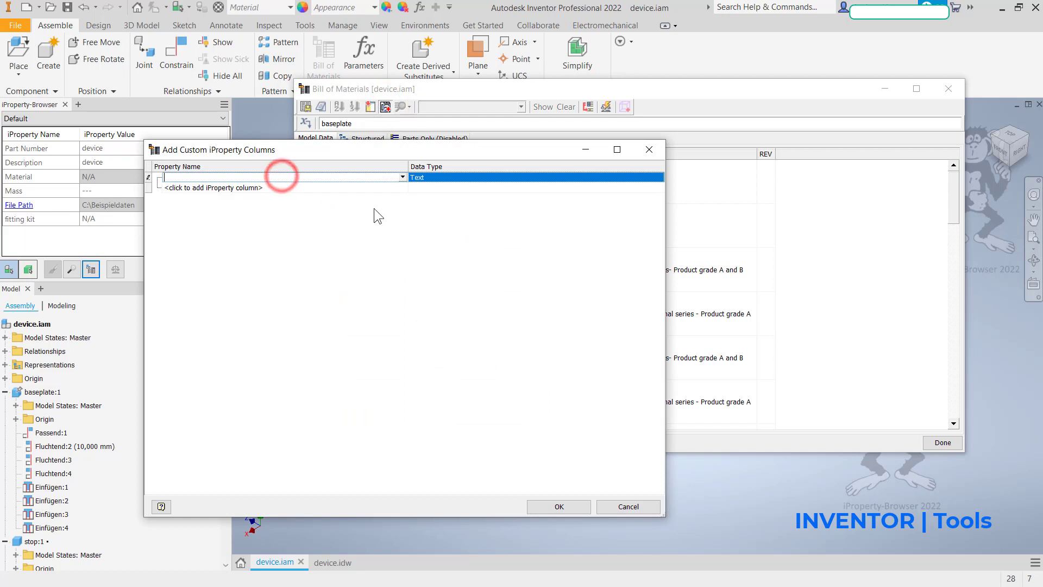
type("fitting kit")
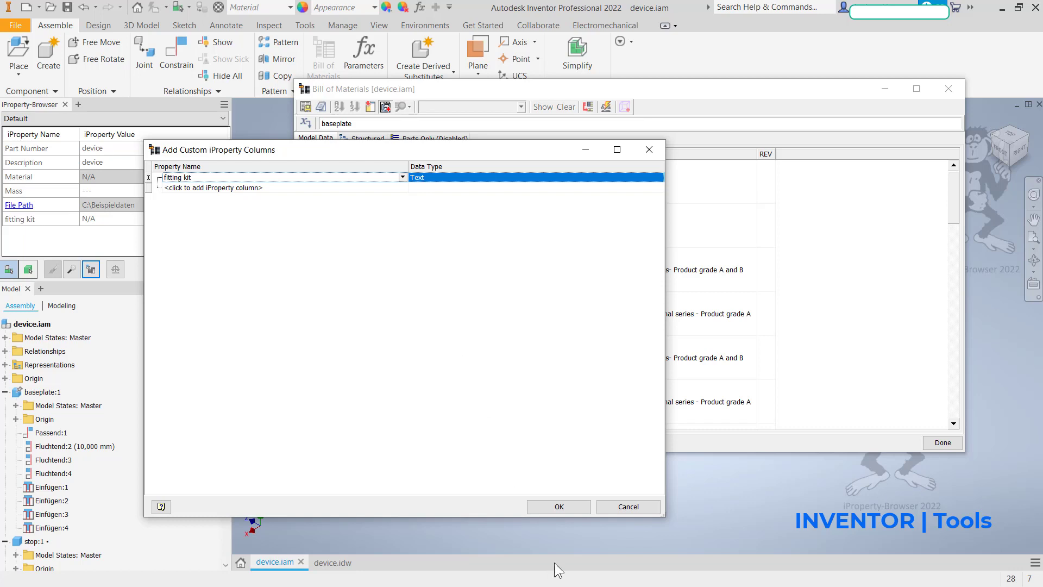
left_click(560, 507)
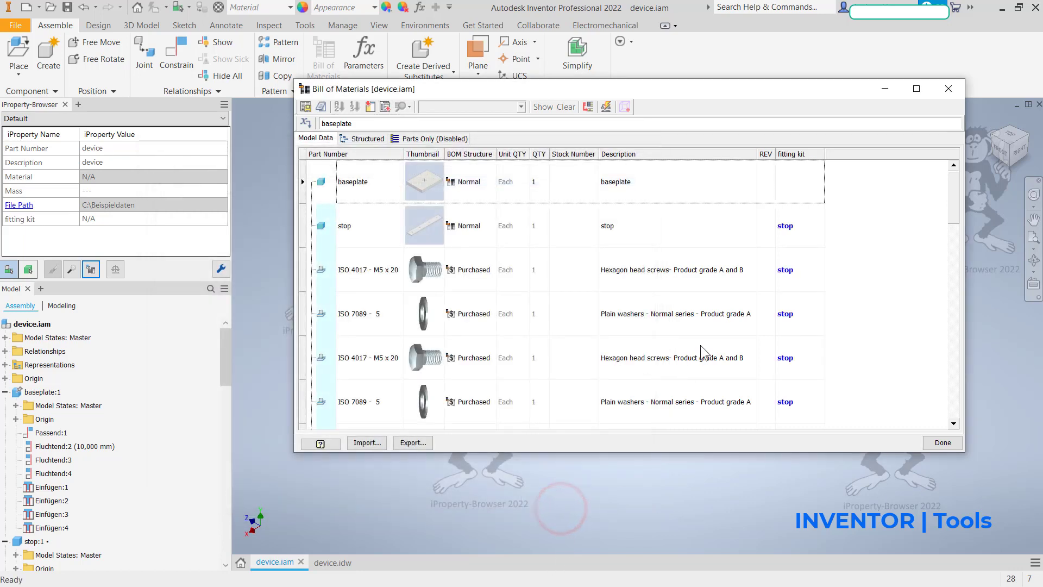
Step: Review the fitting kit values in the bill of materials and turn off merging rows on part number match
scroll(755, 316, "down", 3)
scroll(755, 316, "down", 10)
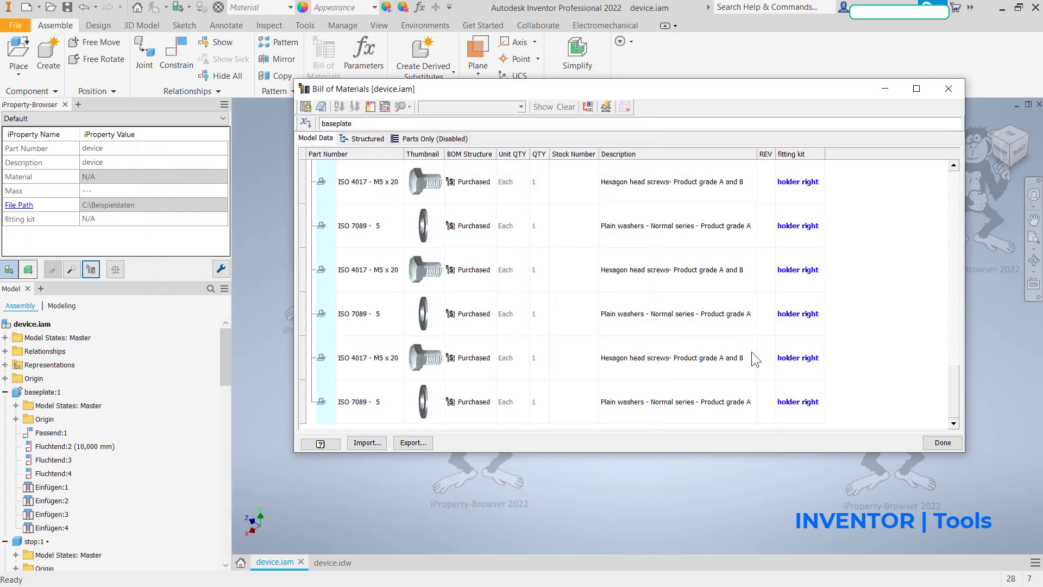
scroll(751, 351, "up", 15)
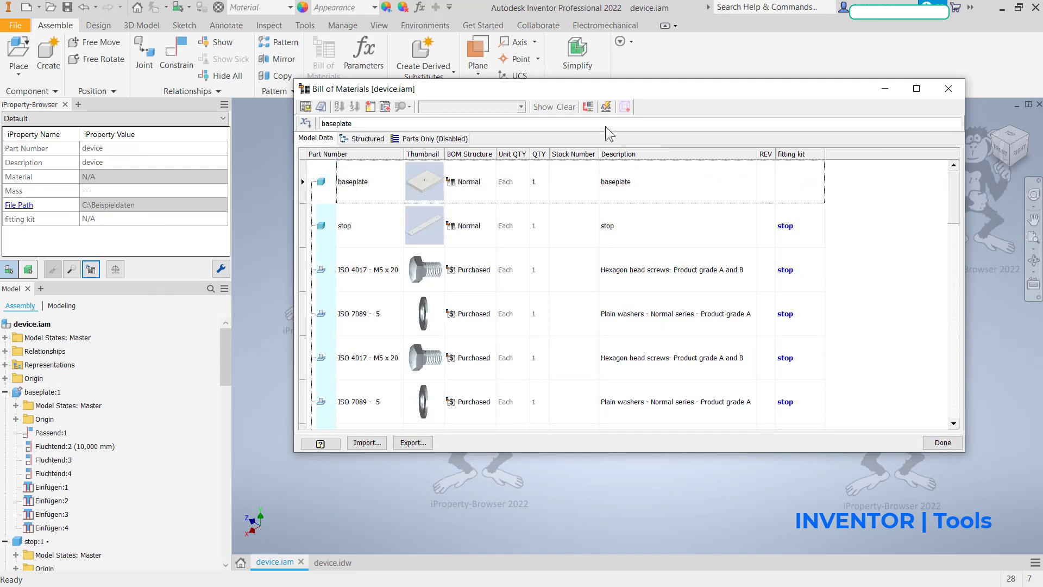
left_click(588, 107)
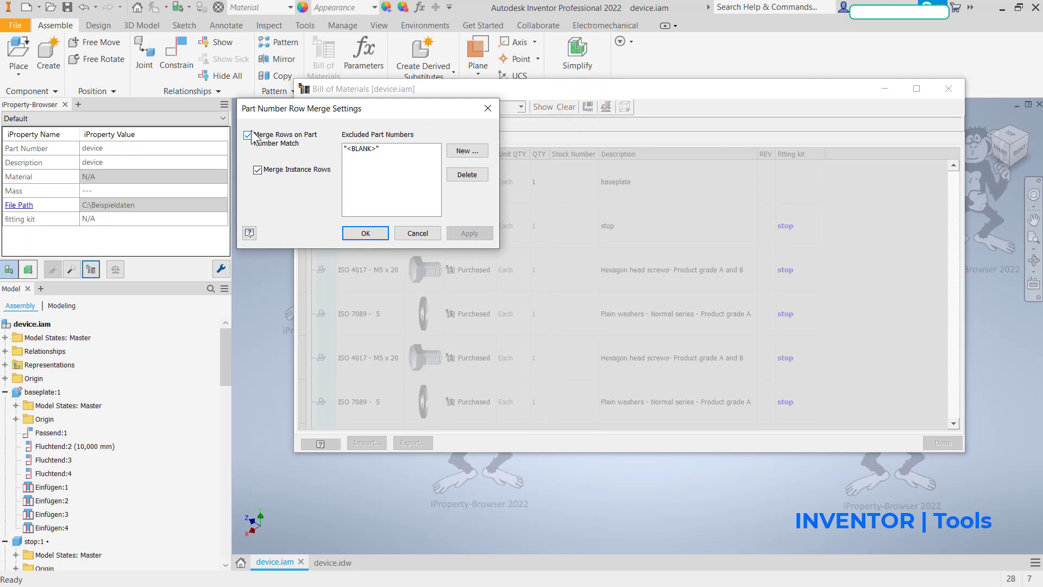
left_click(249, 135)
left_click(362, 230)
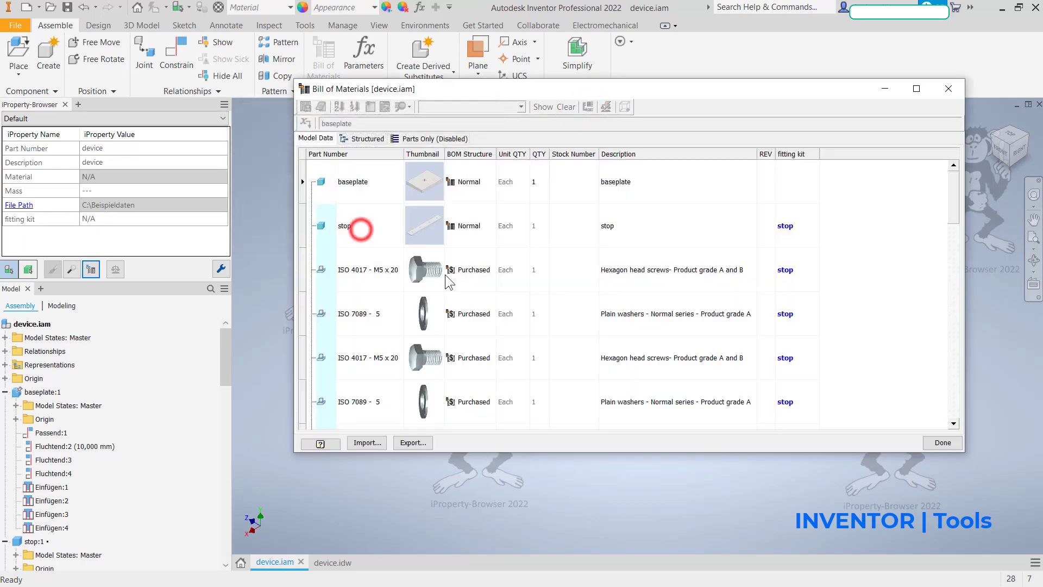
Step: Close the bill of materials, switch to the device.idw drawing and open its parts list for editing
left_click(940, 442)
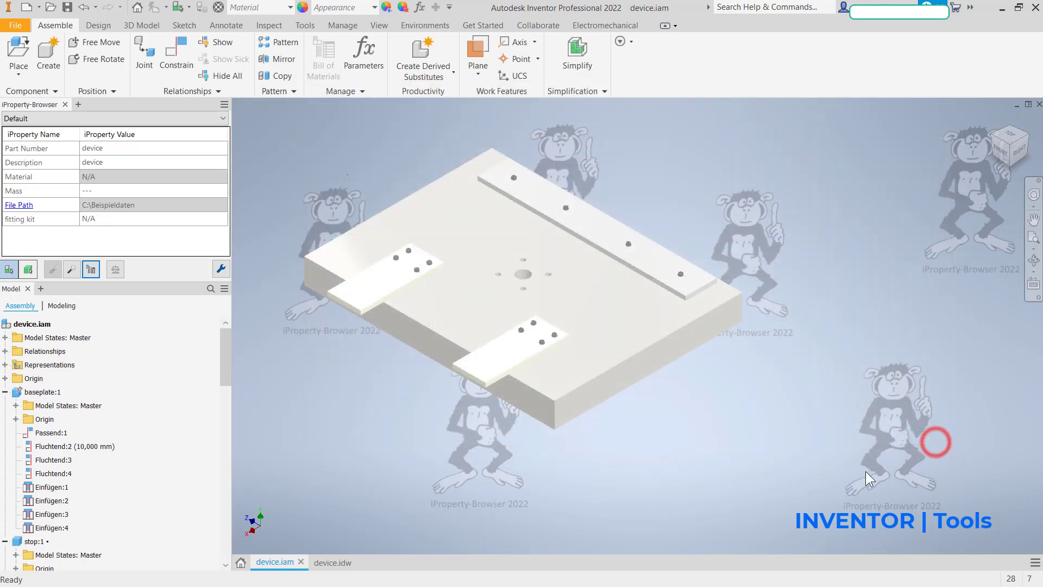
left_click(328, 563)
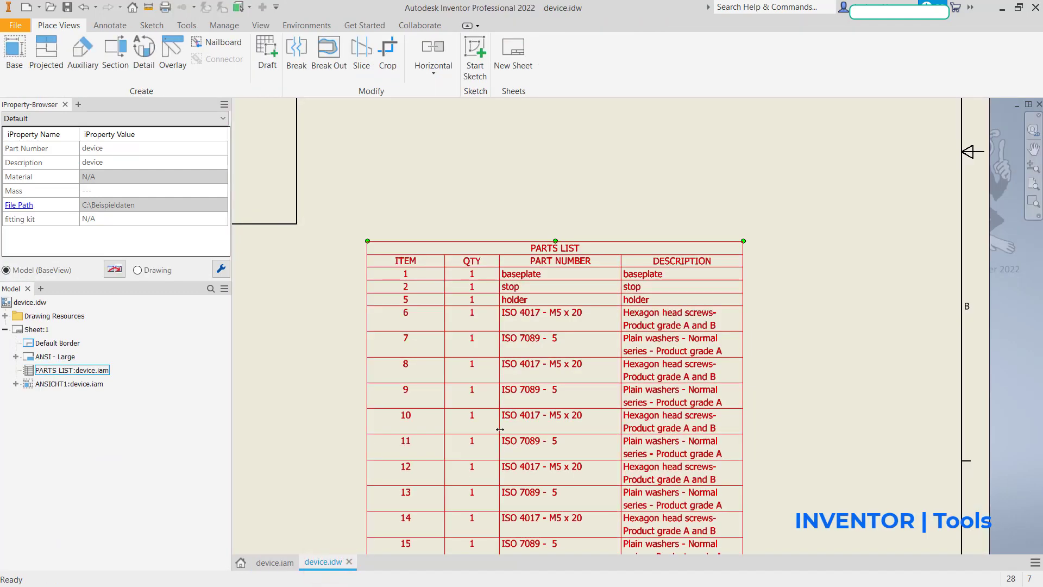
scroll(500, 430, "down", 3)
mouse_move(540, 299)
middle_mouse_down()
mouse_move(565, 38)
mouse_move(537, 233)
middle_mouse_up()
left_click(537, 232)
double_click(520, 288)
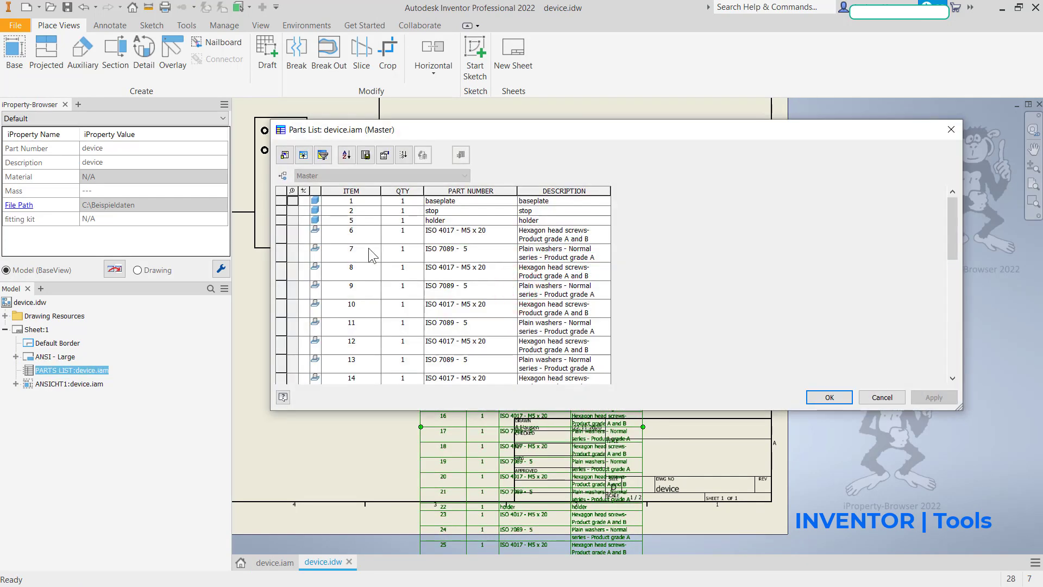
Step: Add a new property column named "fitting kit" to the parts list after the description column
left_click(284, 155)
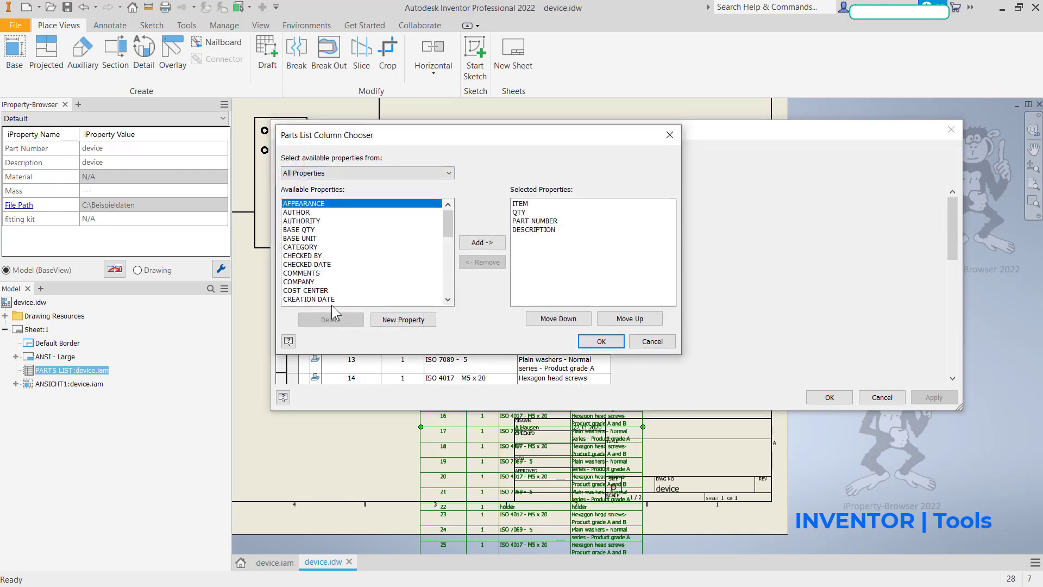
left_click(404, 322)
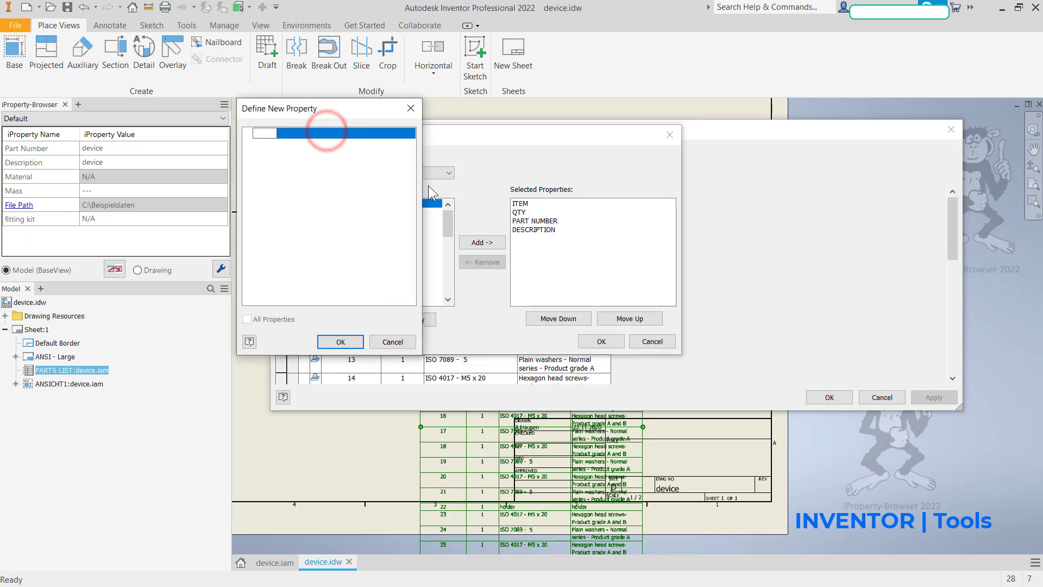
type("fitti")
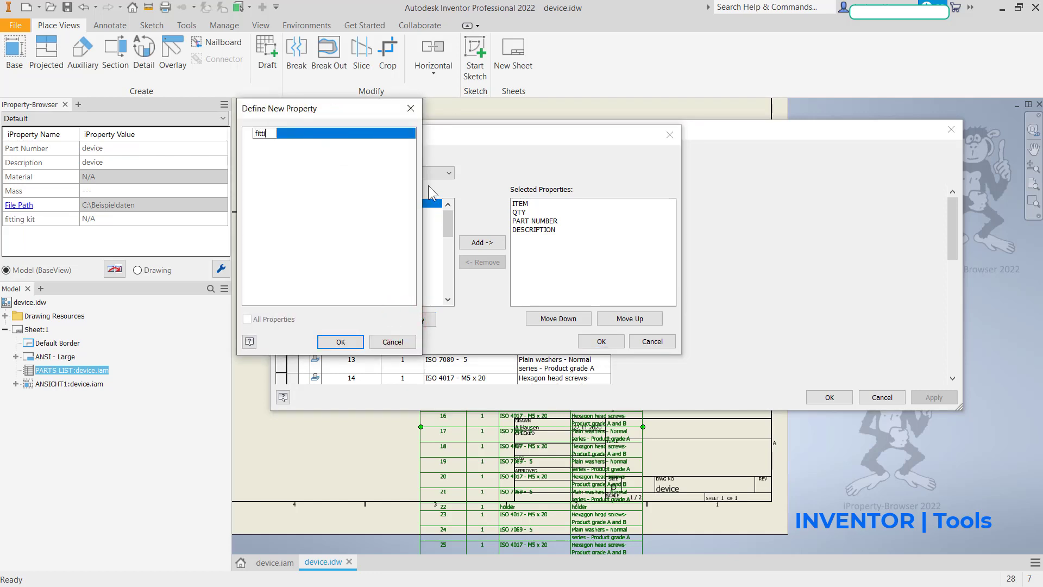
type("ng kit")
left_click(340, 341)
left_click(601, 342)
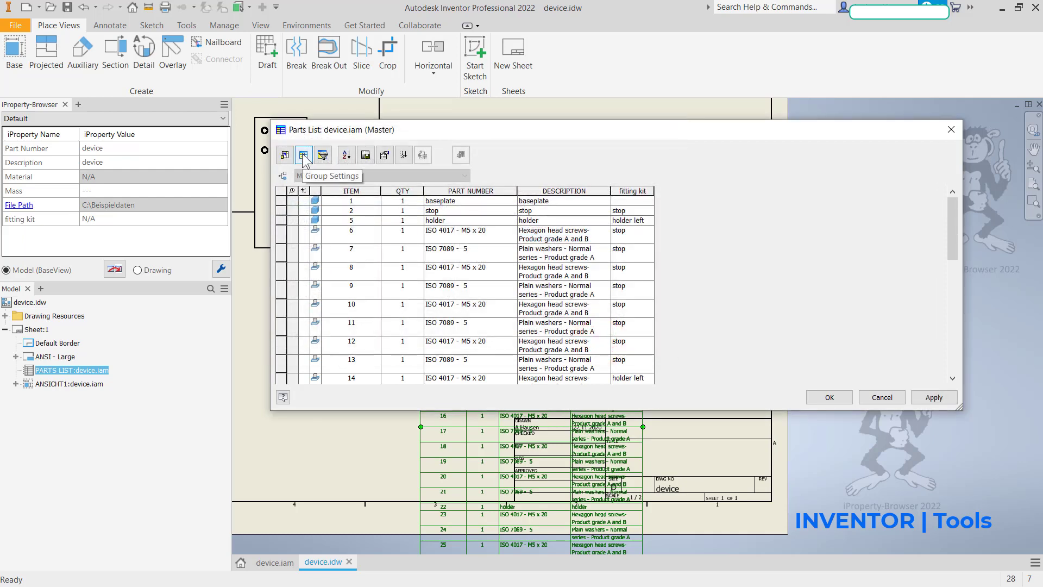
Step: Group the parts list by fitting kit as first key and PART NUMBER as second key, without displaying group participants
left_click(303, 158)
left_click(291, 162)
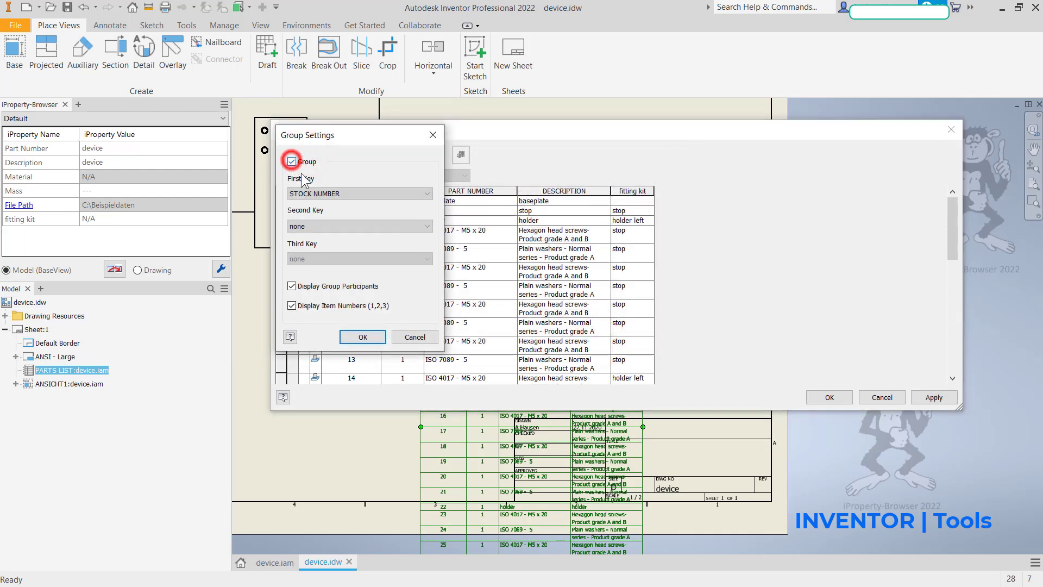
left_click(313, 193)
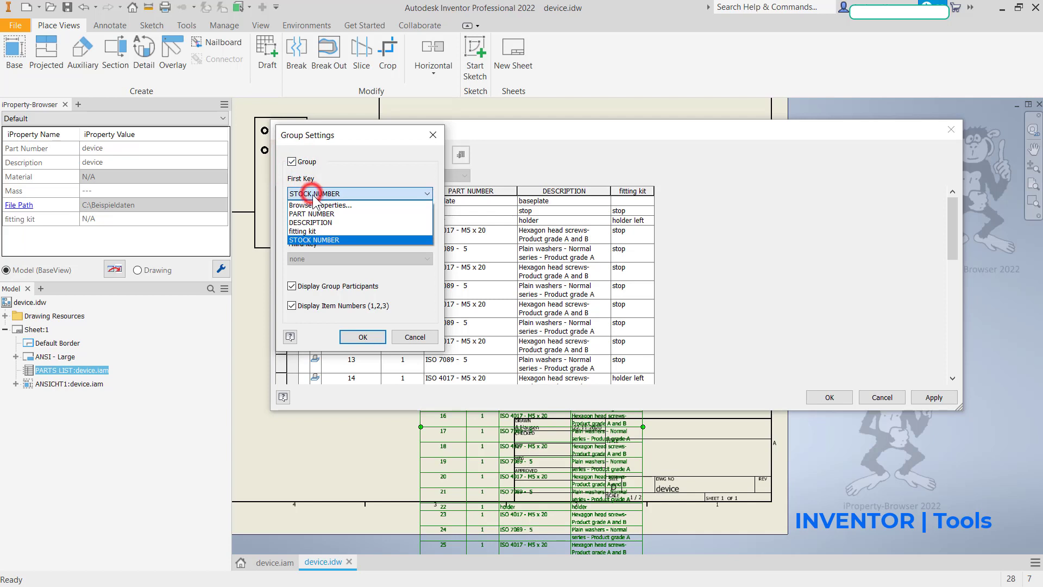
left_click(320, 231)
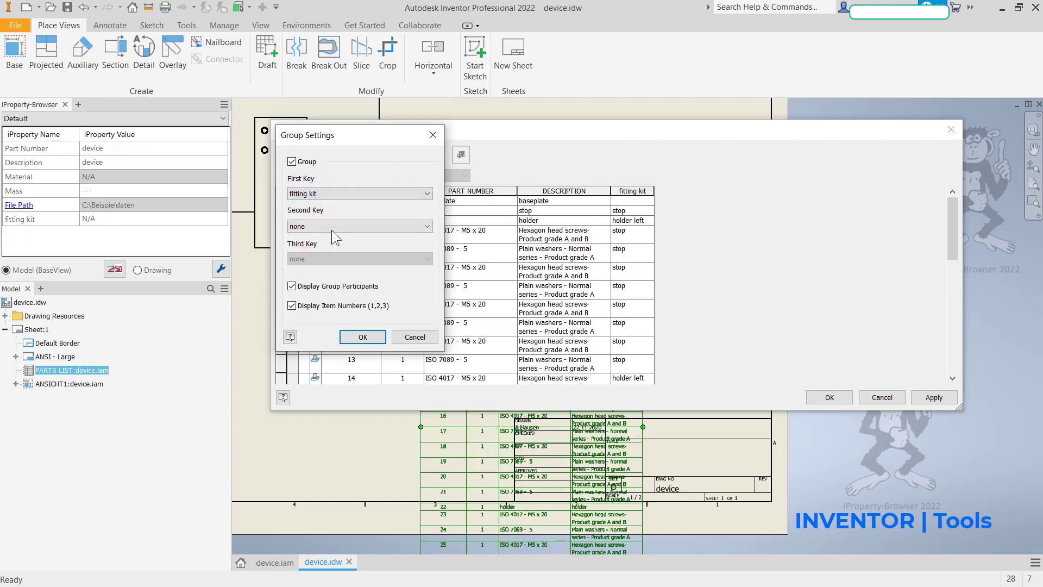
left_click(331, 227)
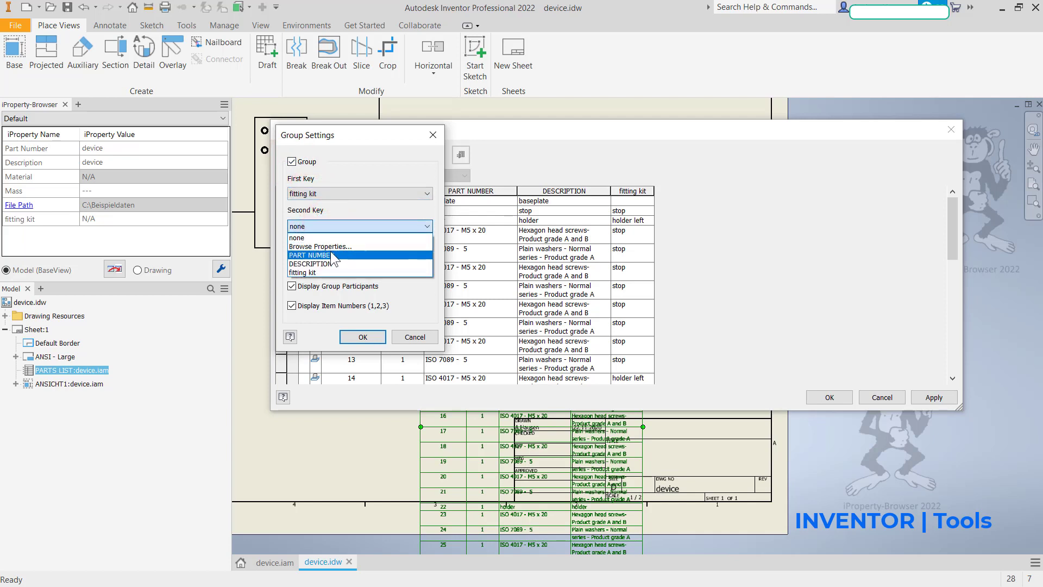
left_click(328, 255)
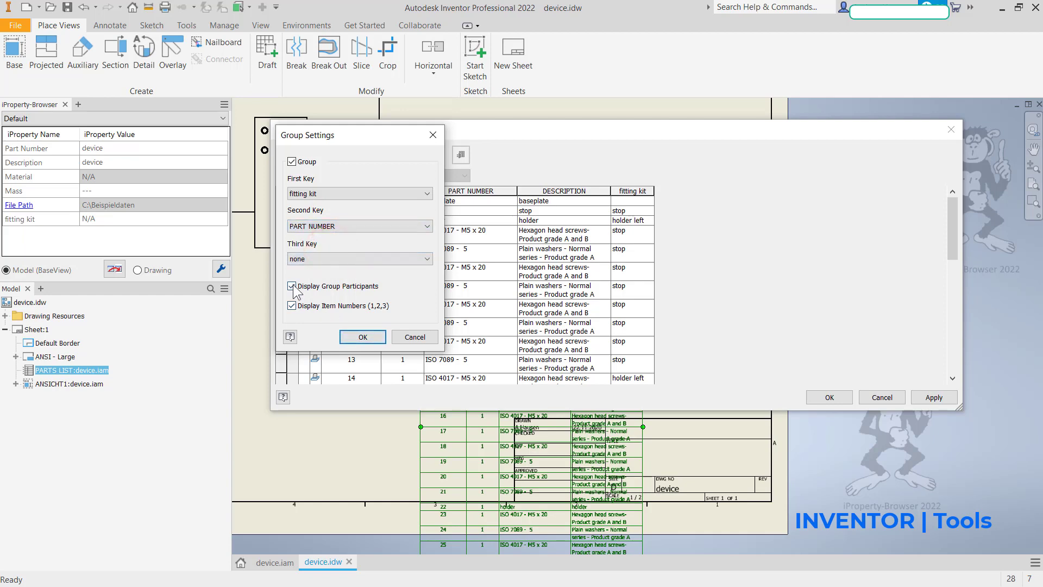
left_click(362, 336)
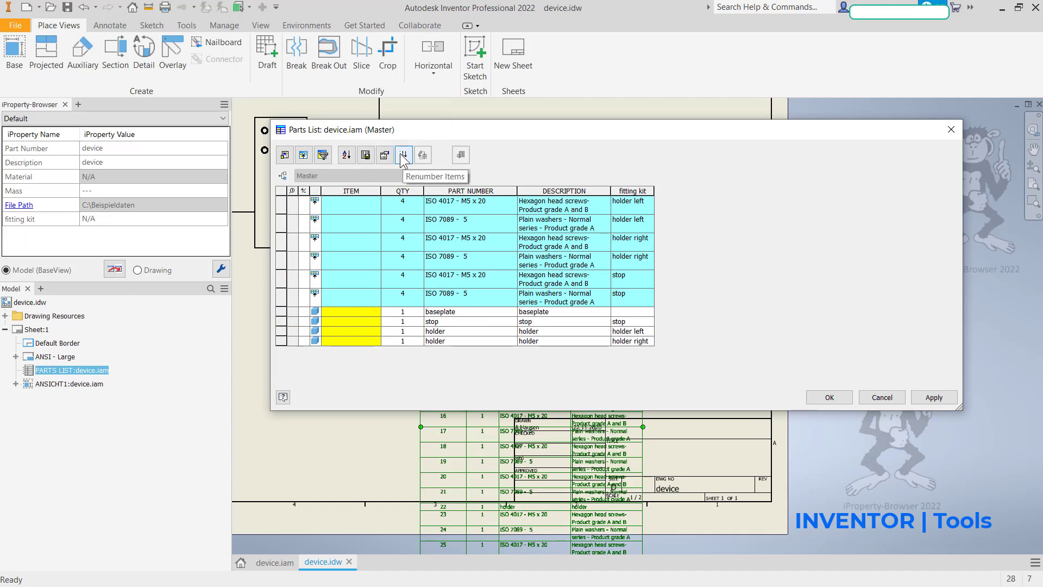
Step: Sort the parts list ascending by fitting kit, with PART NUMBER as the second criterion, and accept the parts list changes
left_click(346, 156)
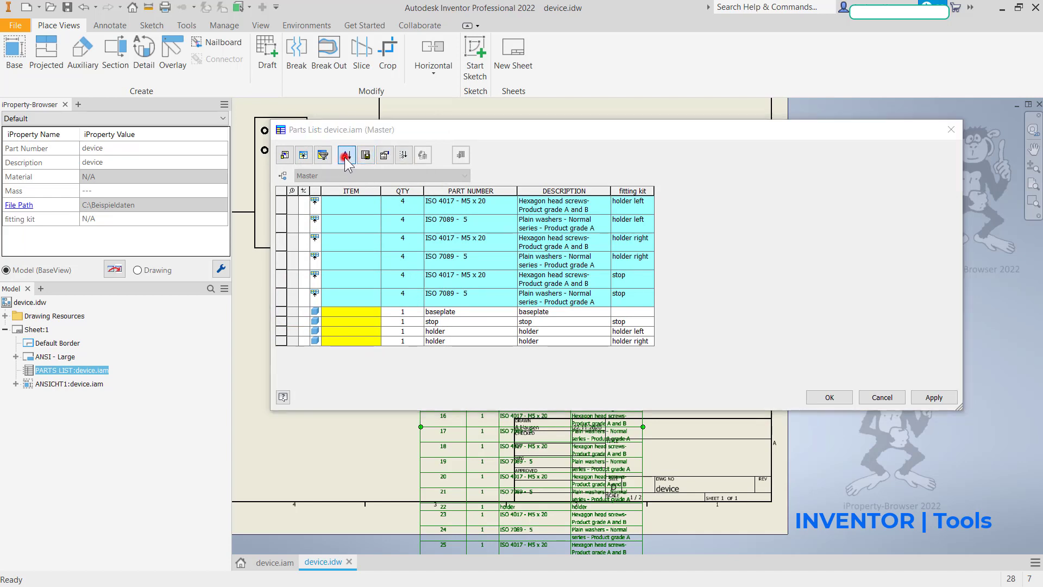
left_click(677, 263)
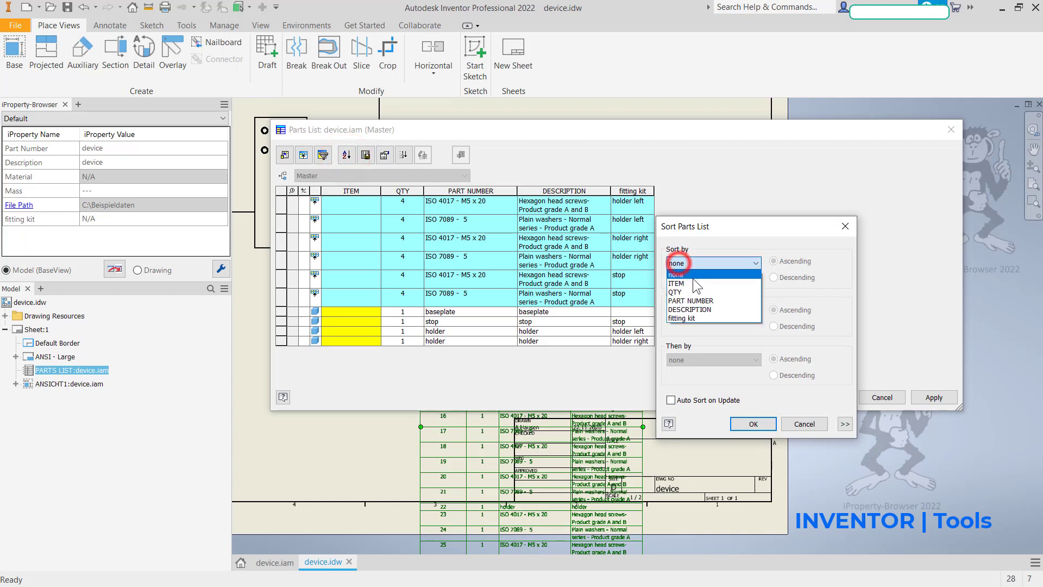
left_click(690, 318)
left_click(685, 310)
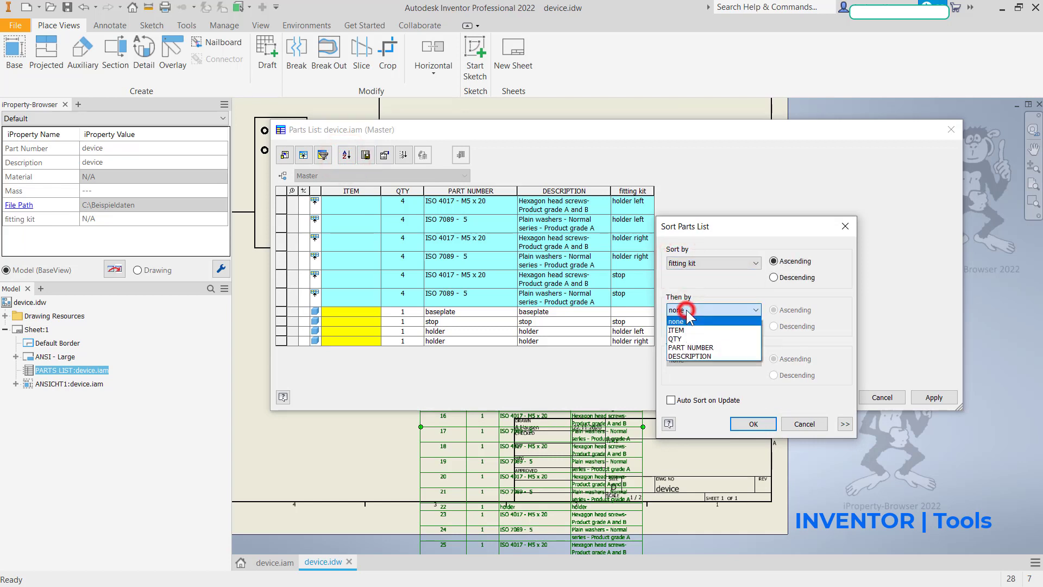
left_click(694, 348)
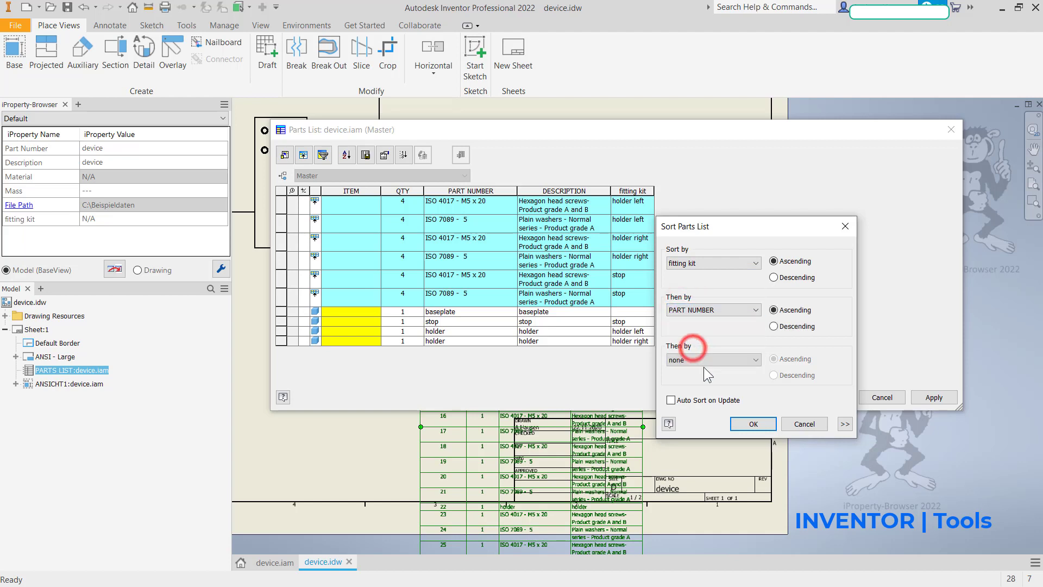
left_click(752, 424)
left_click(827, 397)
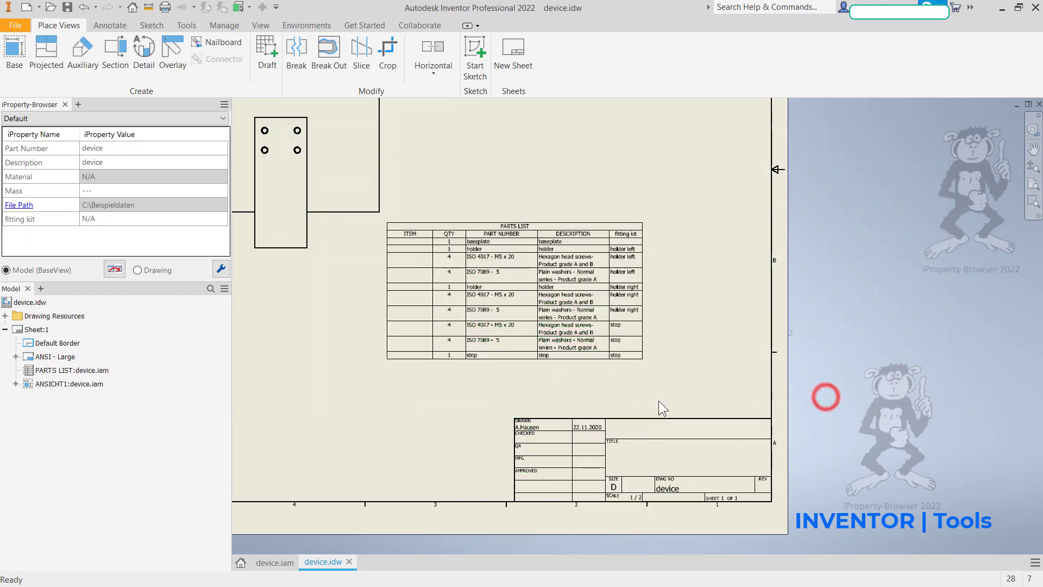
Step: Examine the grouped parts list, comparing its quantities, item numbers and fitting kit values with the ballooned drawing view
scroll(476, 266, "up", 3)
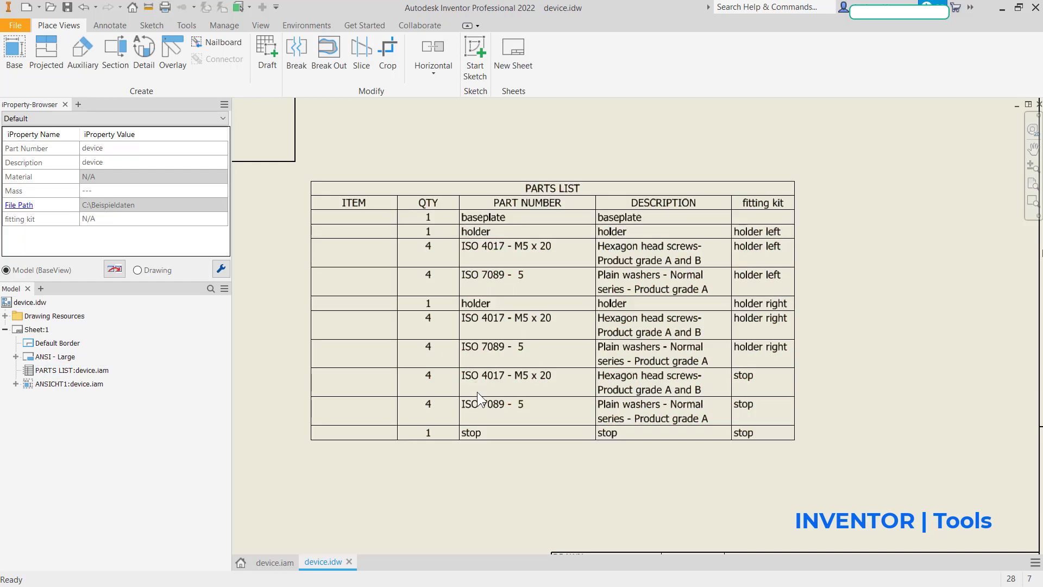
left_click(452, 369)
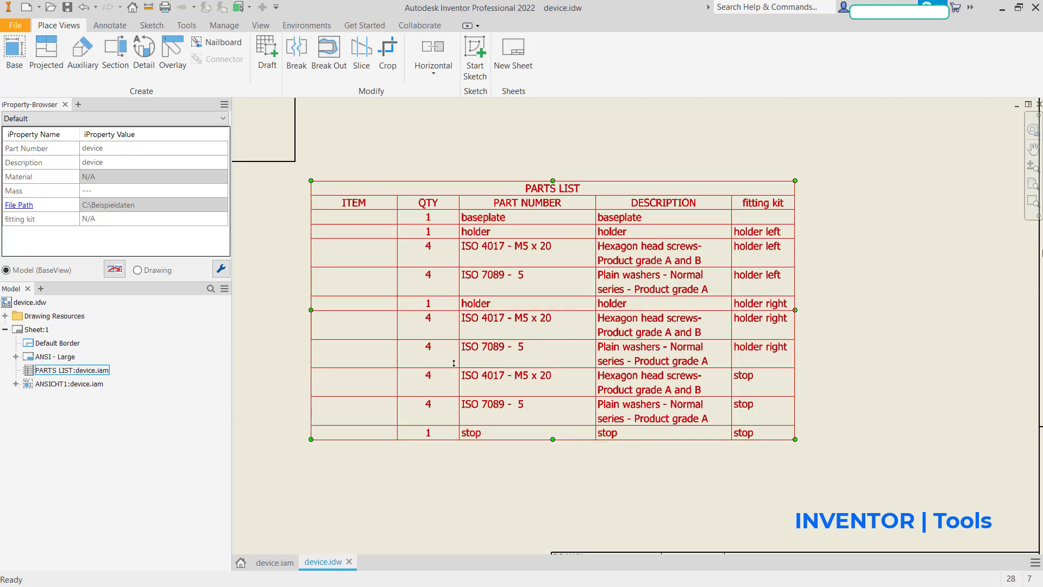
scroll(463, 368, "down", 3)
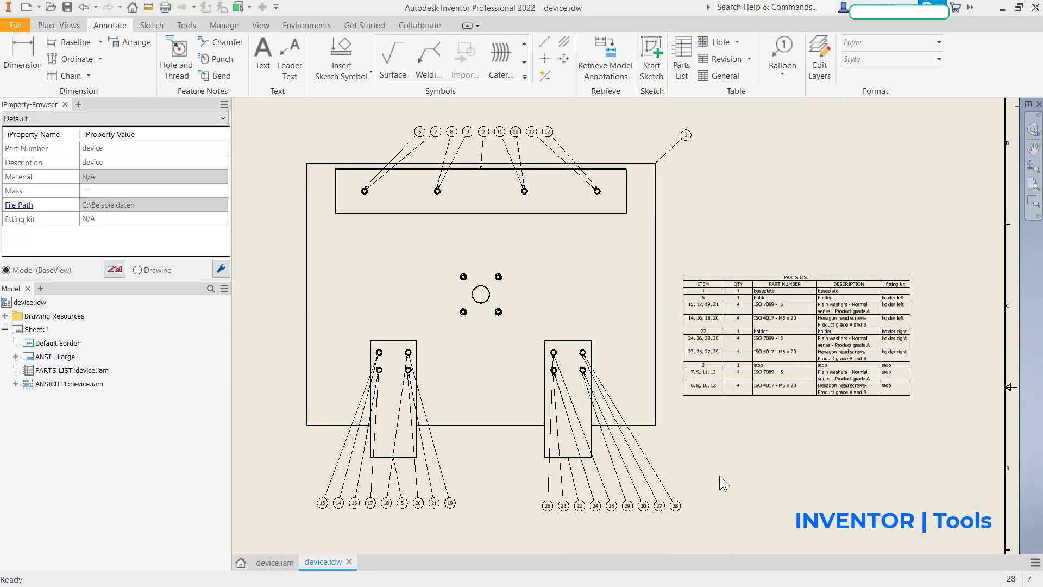
scroll(631, 429, "up", 6)
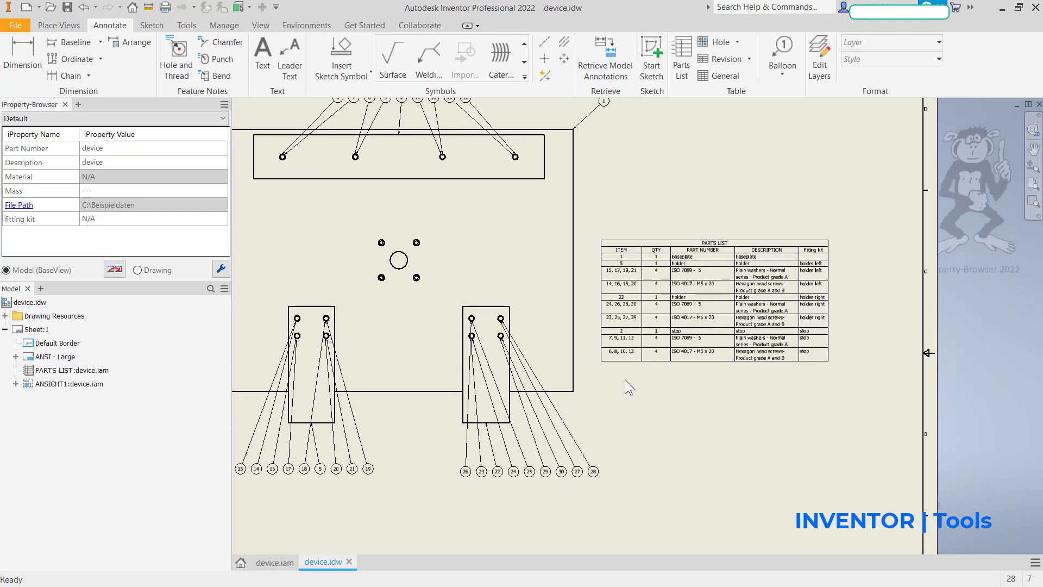
scroll(683, 342, "down", 5)
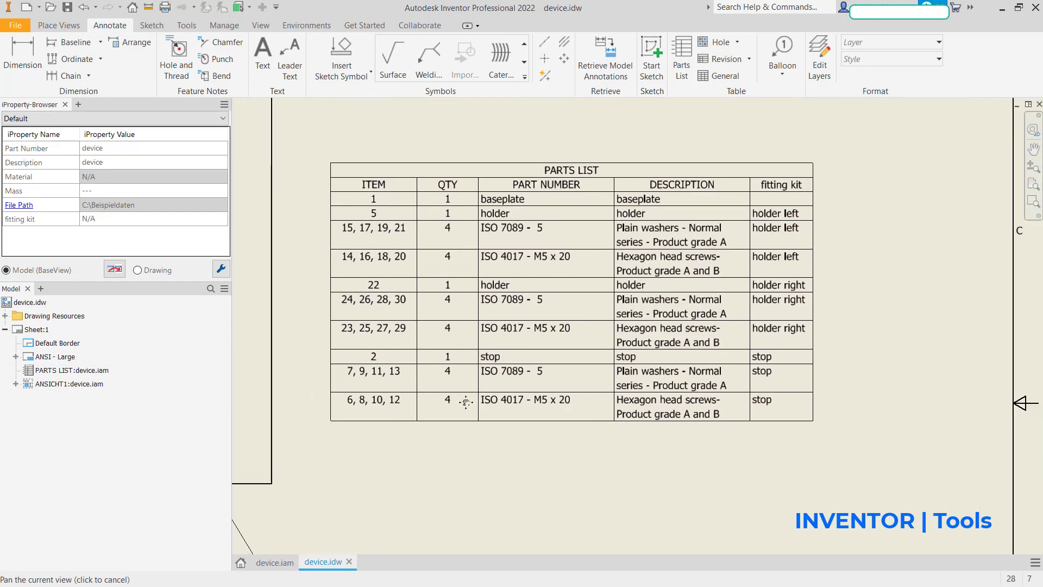
left_click(455, 292)
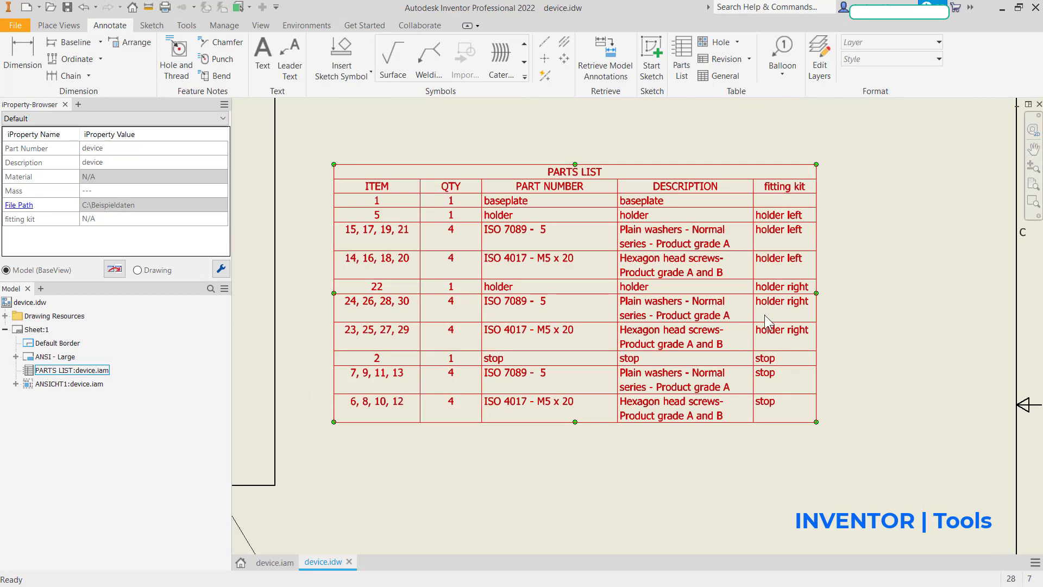
scroll(724, 391, "down", 4)
mouse_move(577, 385)
middle_mouse_down()
mouse_move(727, 382)
mouse_move(708, 394)
middle_mouse_up()
left_click(707, 392)
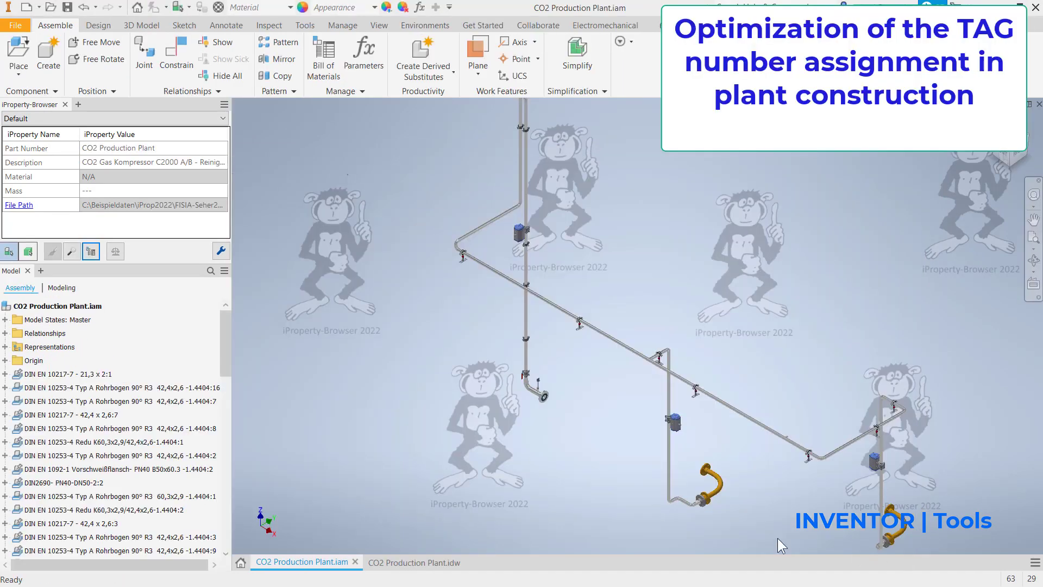
Step: Check the iProperties of the pneumatic ball valves, the manual ball valve and the temperature sensor in the CO2 Production Plant assembly
mouse_move(777, 538)
middle_mouse_down()
mouse_move(667, 507)
mouse_move(627, 532)
mouse_move(727, 533)
mouse_move(700, 507)
middle_mouse_up()
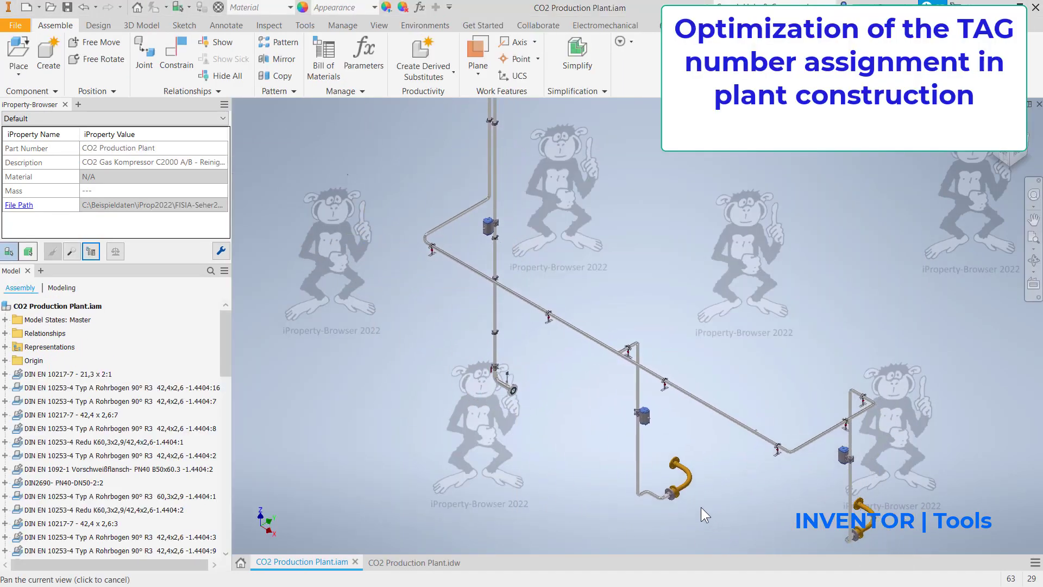
left_click(844, 458)
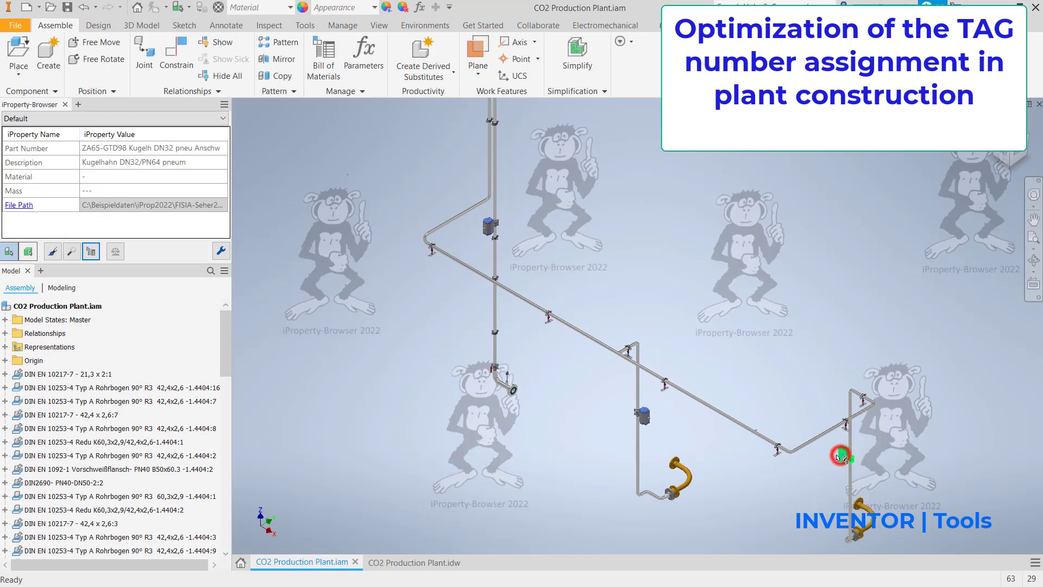
left_click(644, 416)
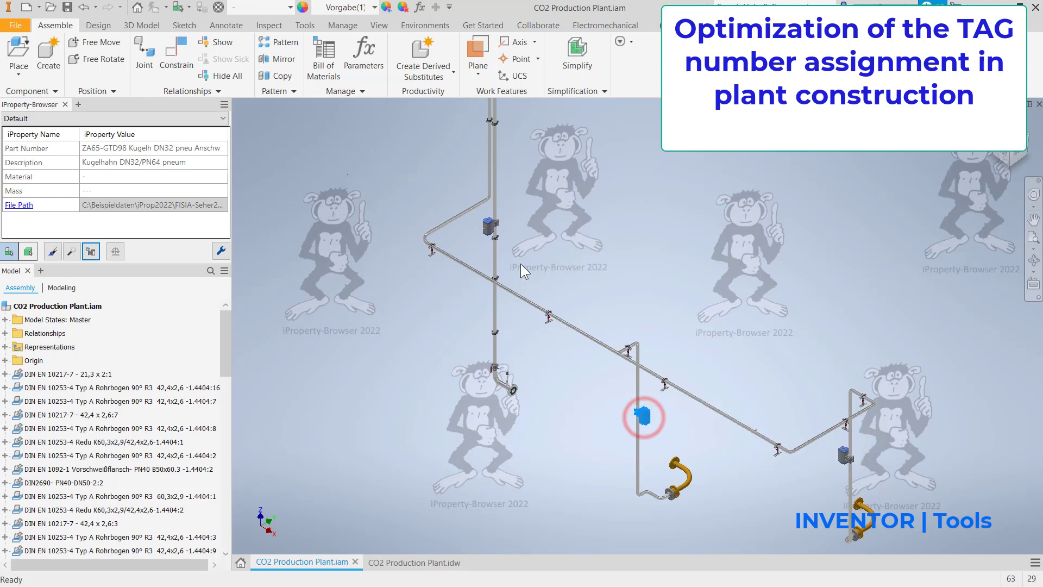
left_click(493, 367)
left_click(509, 374)
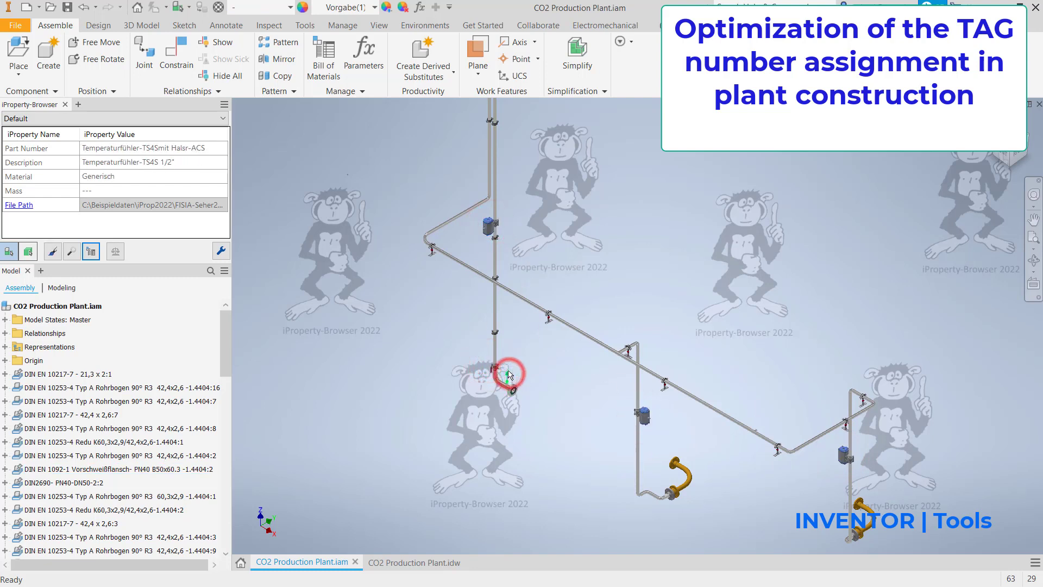
Step: Open the plant's bill of materials, narrow its window, and check the ZE311065 and ZA65-GTD98 ball valve rows and their quantities
left_click(91, 251)
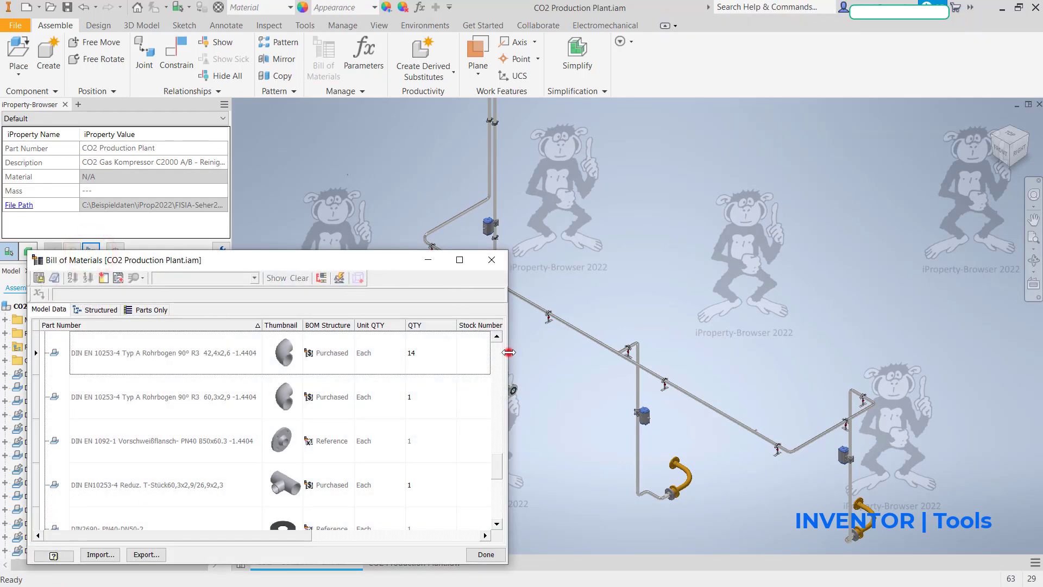
left_click_drag(508, 353, 391, 364)
scroll(221, 470, "down", 5)
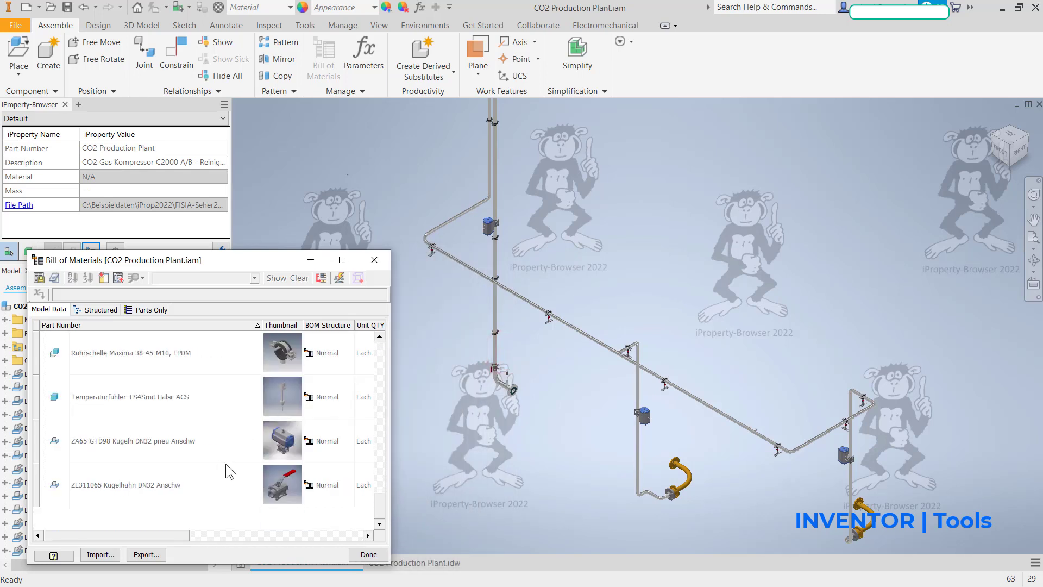
left_click(140, 489)
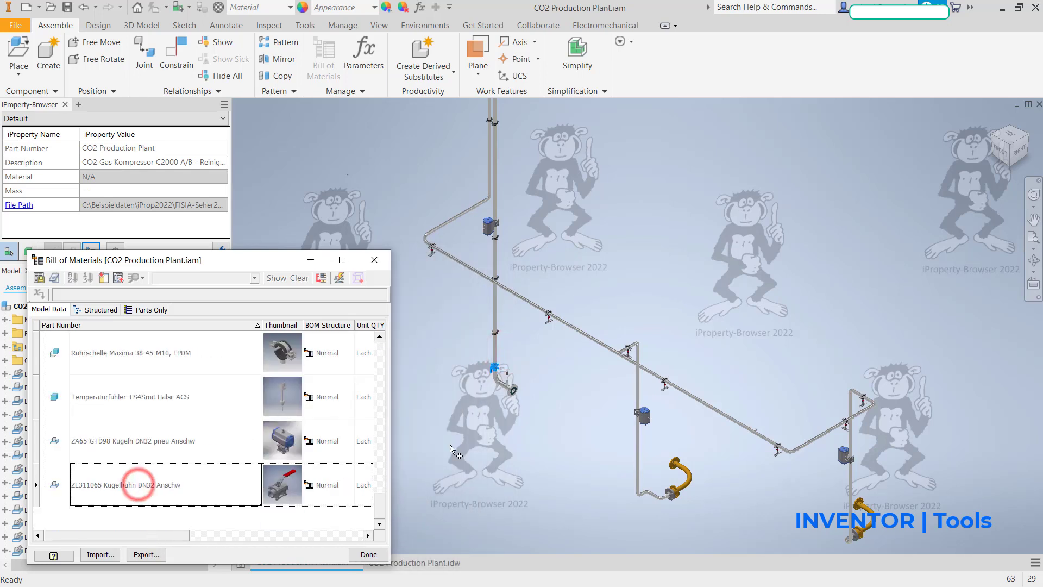
left_click(157, 443)
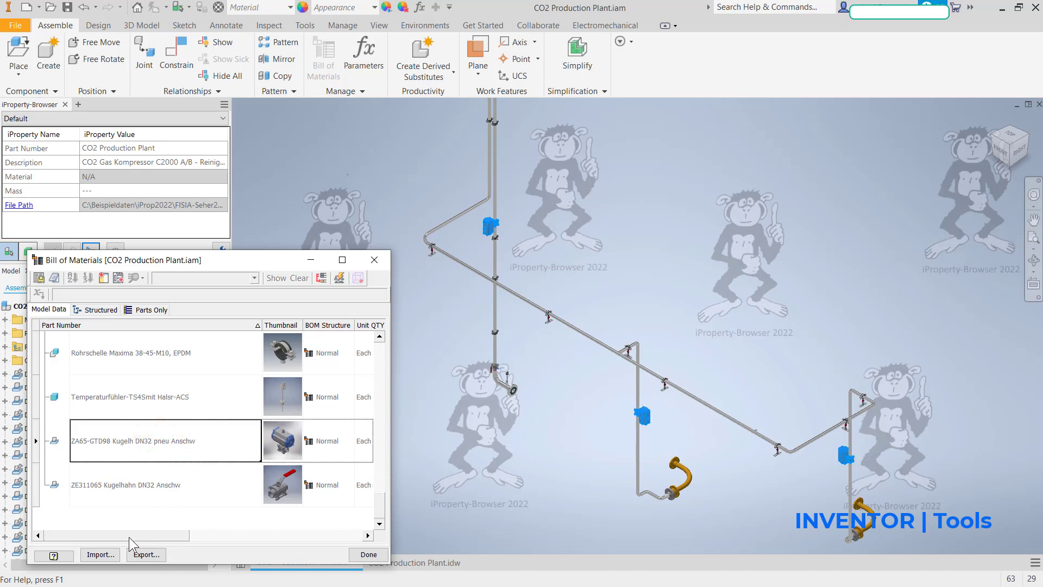
left_click_drag(130, 536, 190, 536)
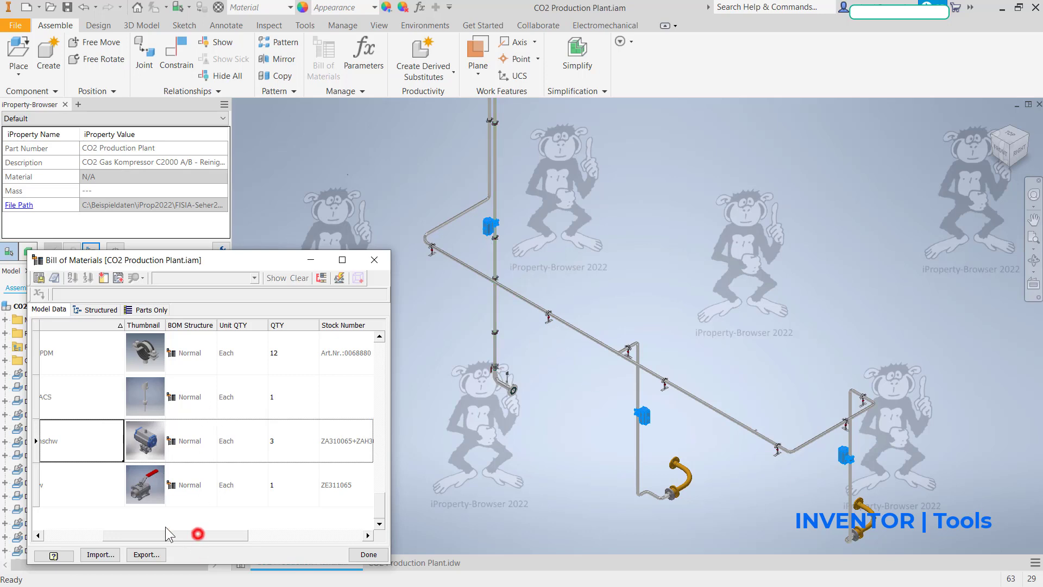
Step: Check the Temperaturfühler row in the plant's bill of materials, and close the bill of materials
left_click_drag(167, 534, 107, 534)
left_click(140, 396)
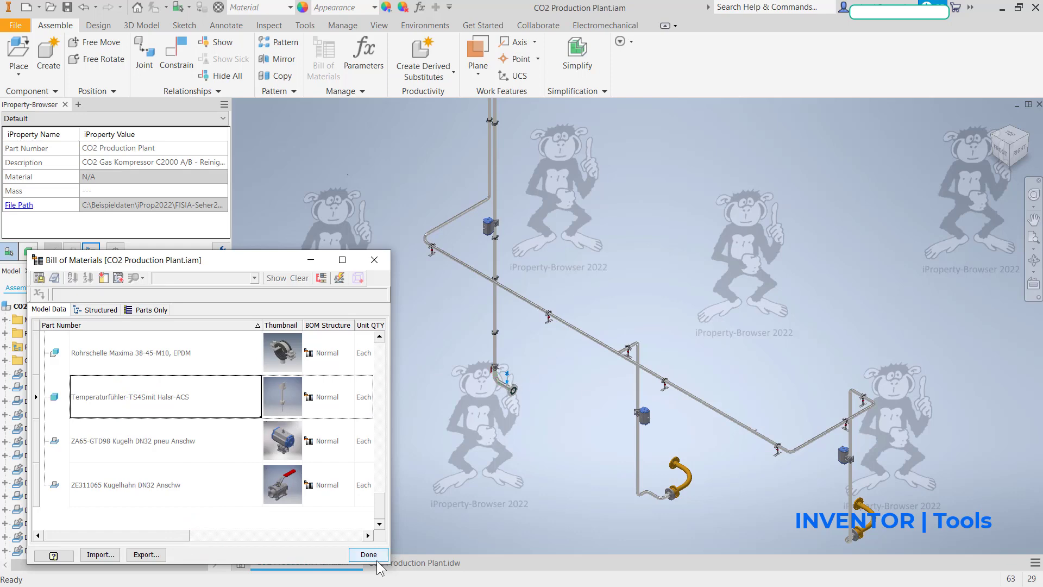
left_click(361, 555)
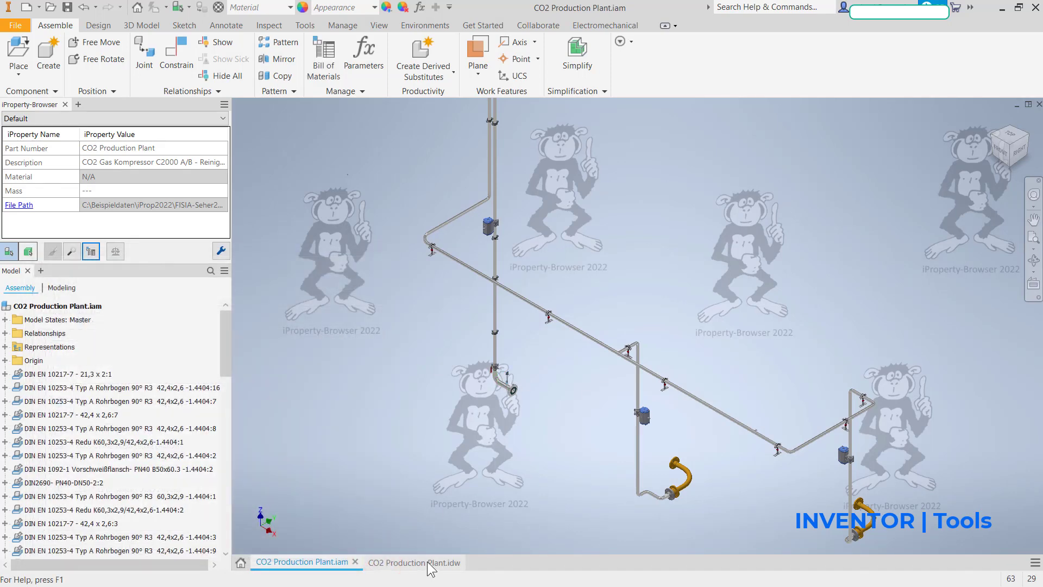
Step: Inspect the TAG labels of the ball valves and the temperature sensor in the CO2 Production Plant drawing
left_click(429, 562)
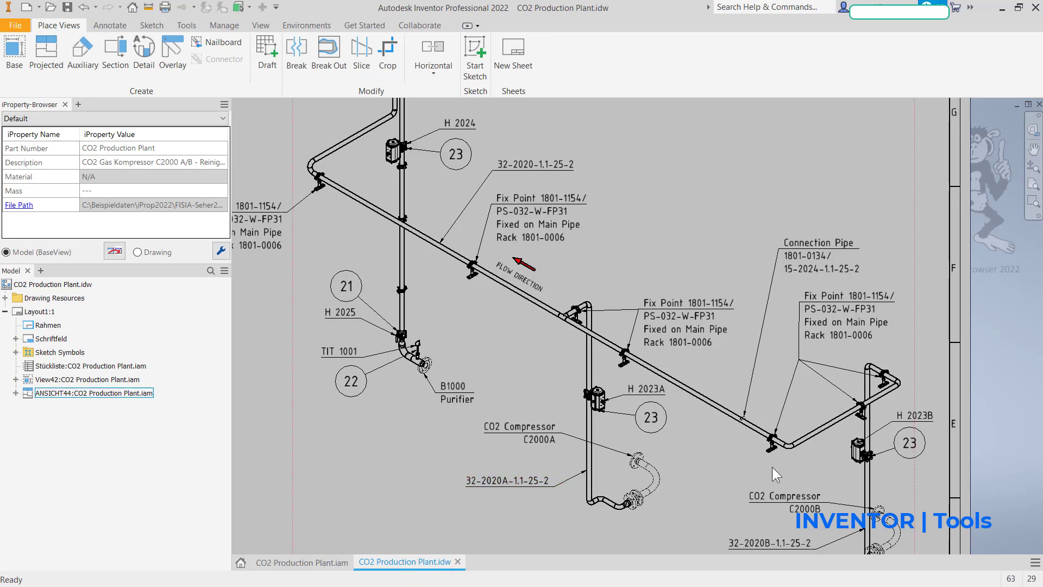
left_click(929, 417)
left_click(654, 386)
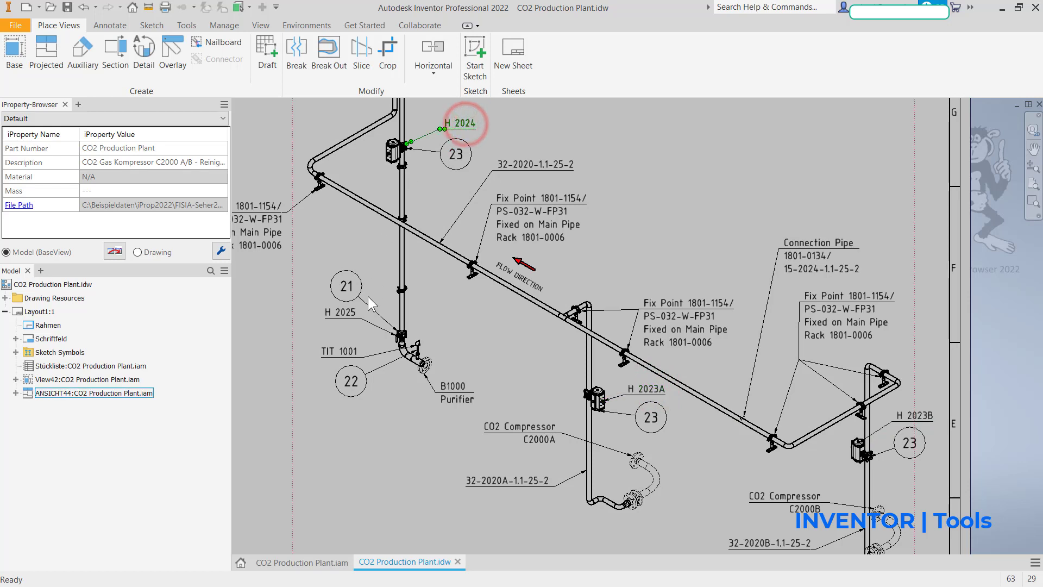
left_click(348, 310)
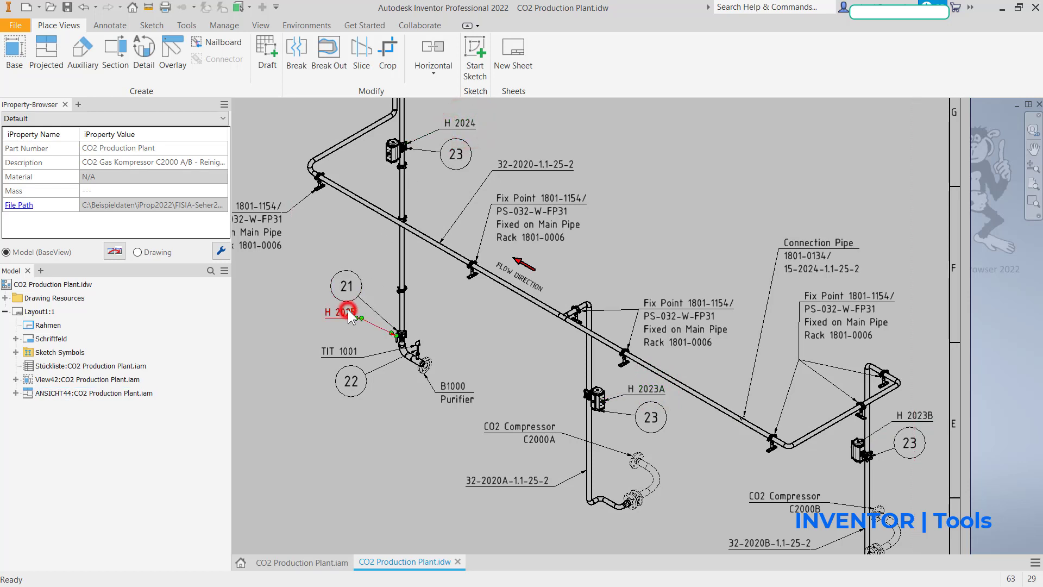
left_click(346, 351)
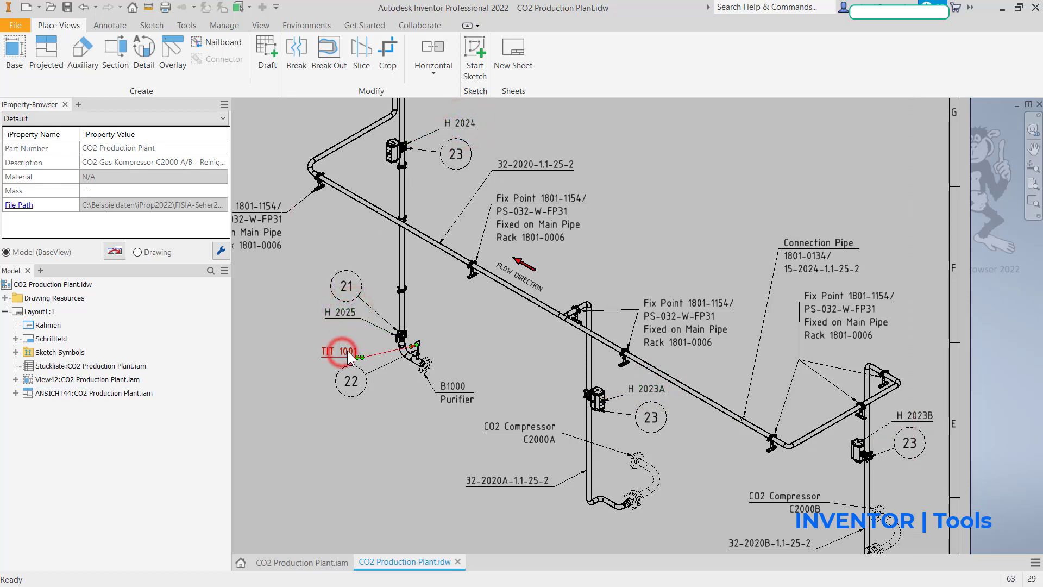
Step: In the CO2 Production Plant assembly, create a user-defined Text property TAG and mark it as fixed, occurrence-based and unique
left_click(337, 552)
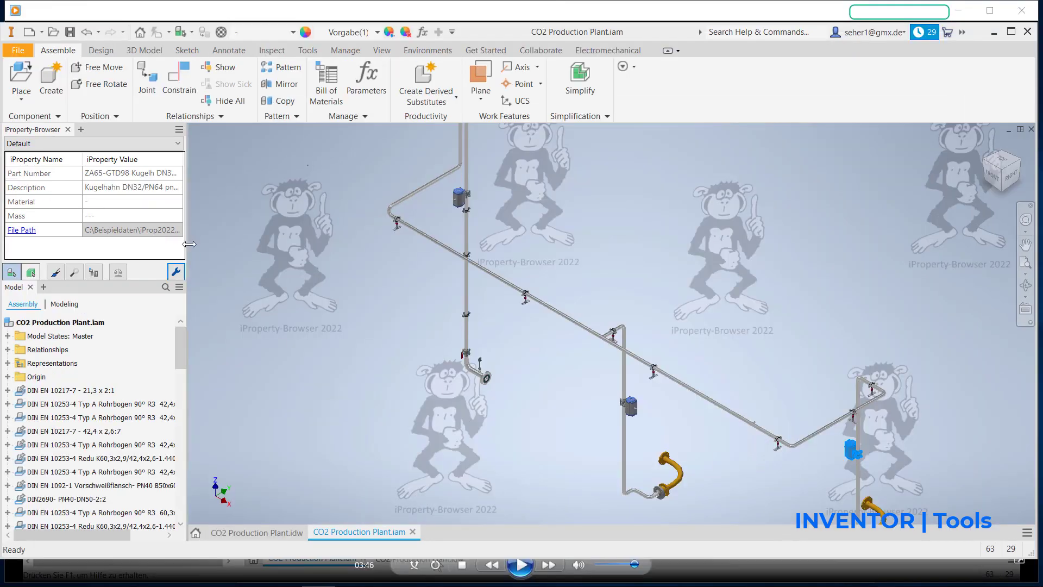
left_click(177, 273)
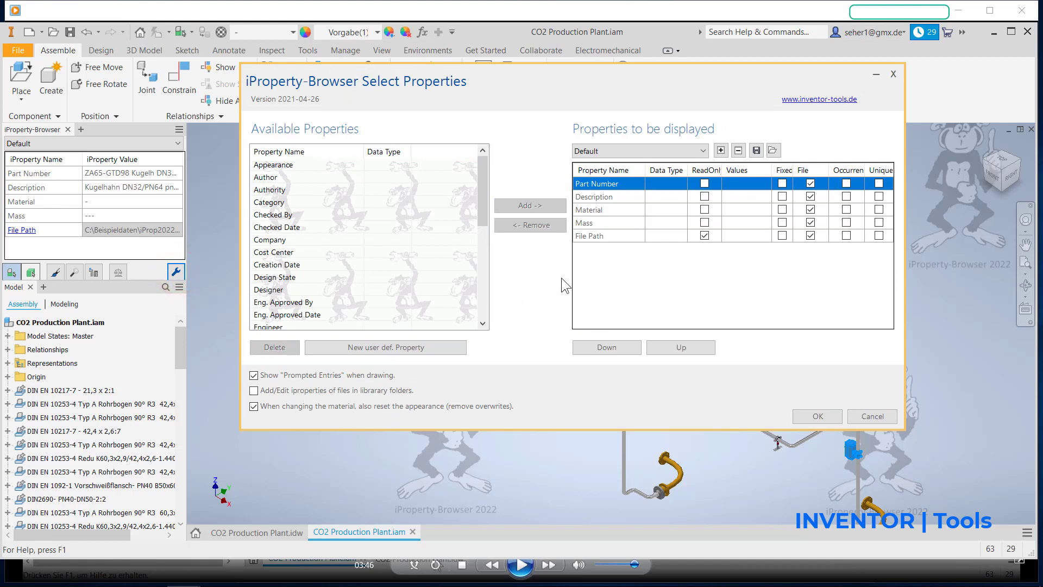
left_click(424, 347)
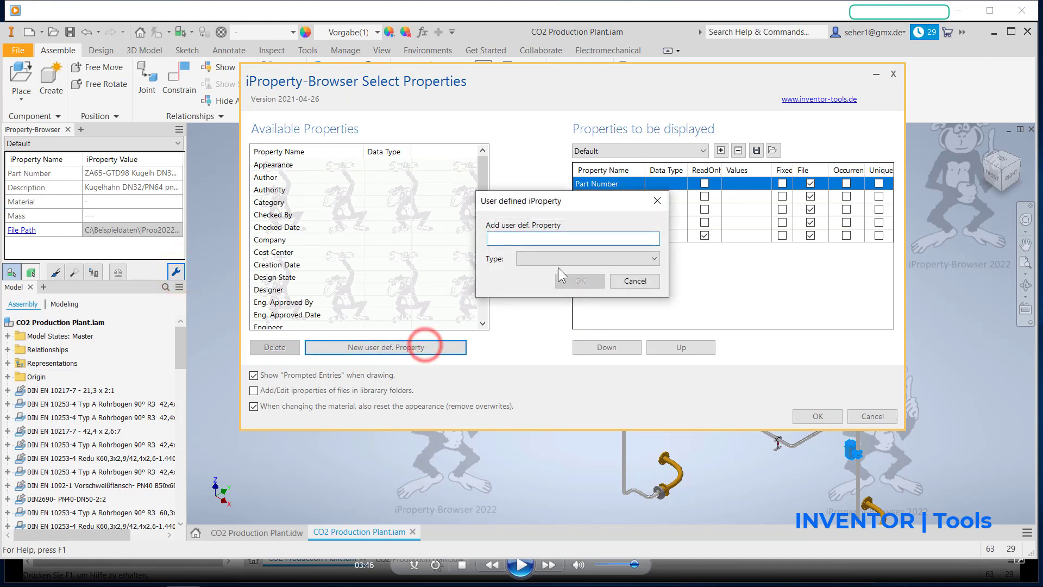
type("TAG")
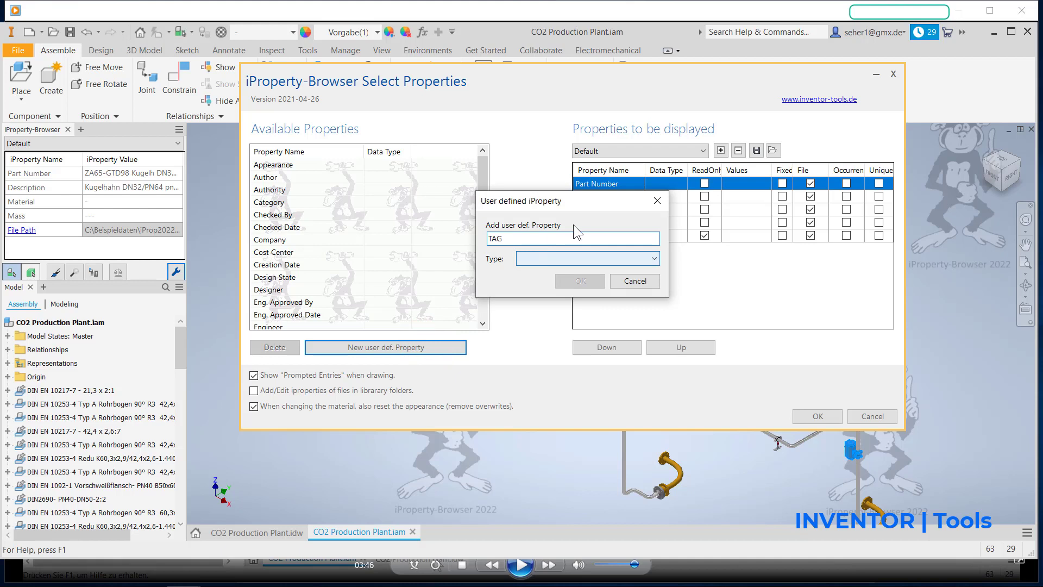
left_click(618, 260)
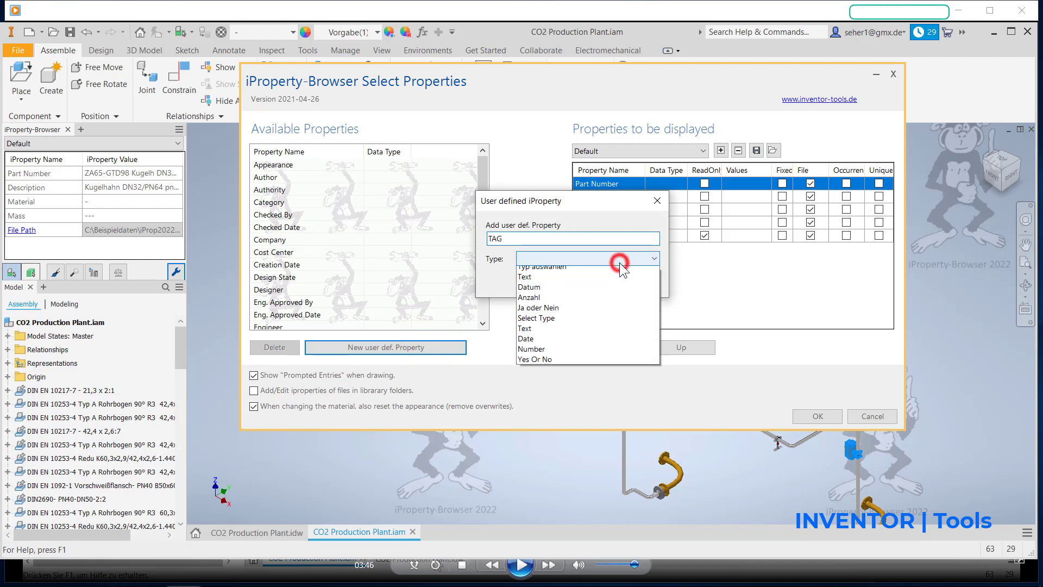
left_click(608, 274)
left_click(591, 281)
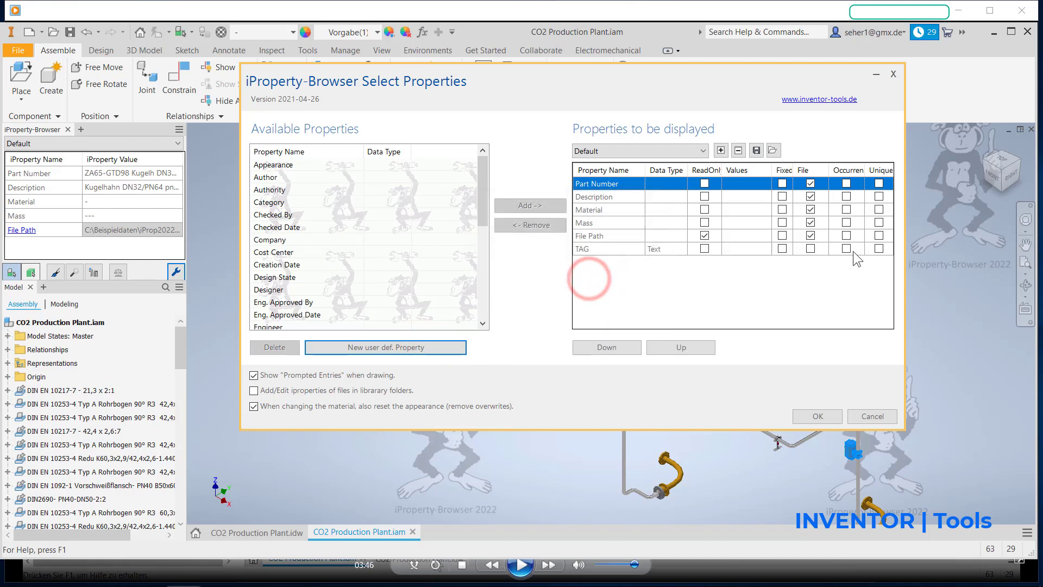
left_click(847, 248)
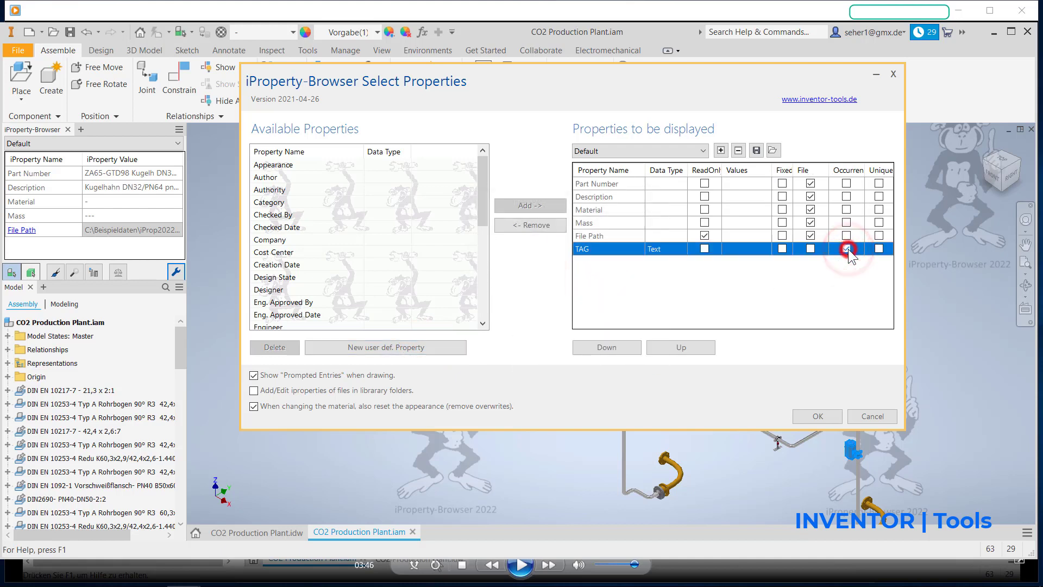
left_click(879, 249)
Step: Choose CO2 Production Plant.xlsx as the Excel source for the default values of the TAG property
left_click(758, 250)
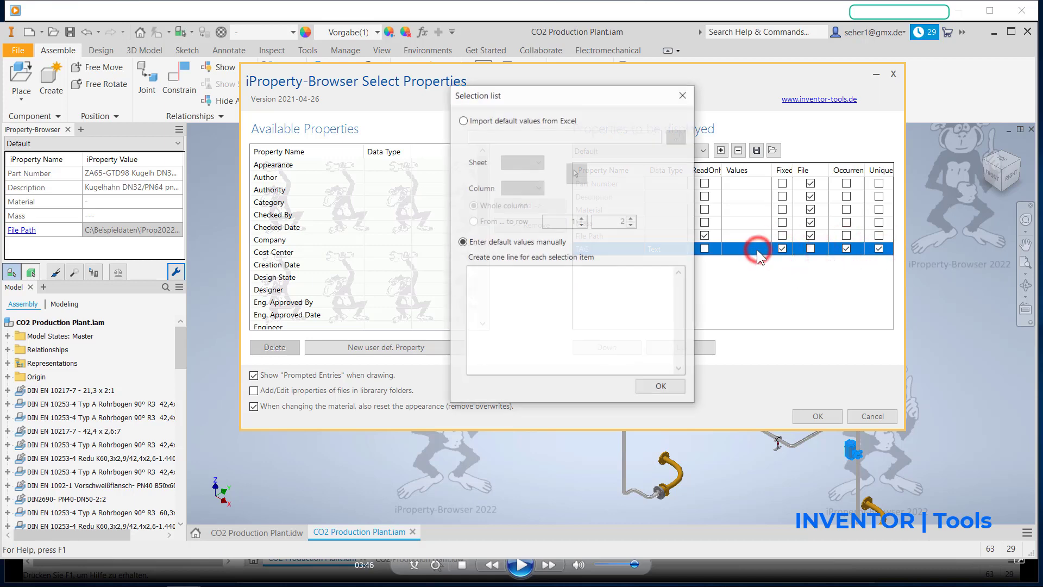
left_click(463, 120)
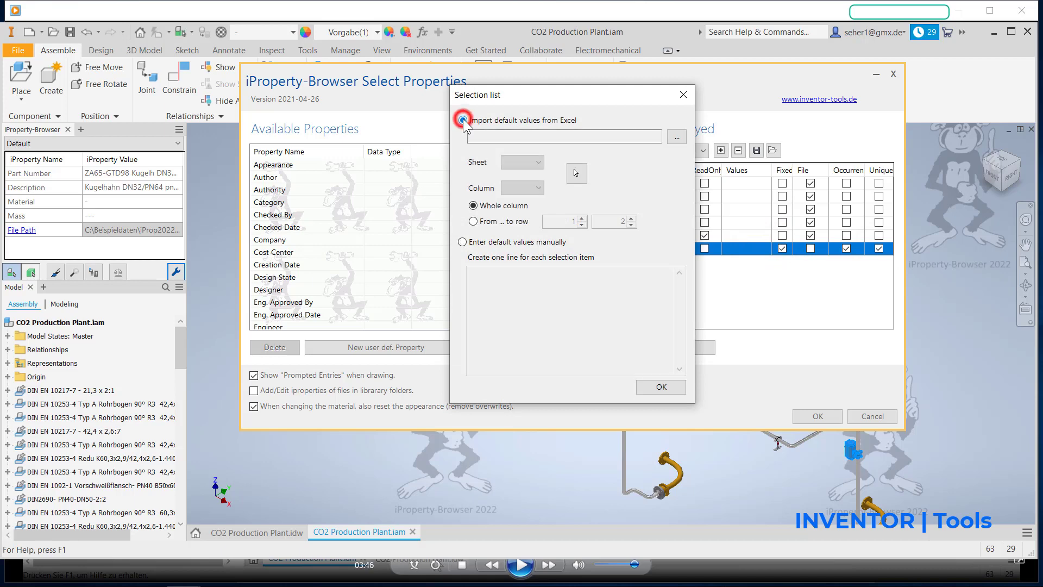
left_click(677, 137)
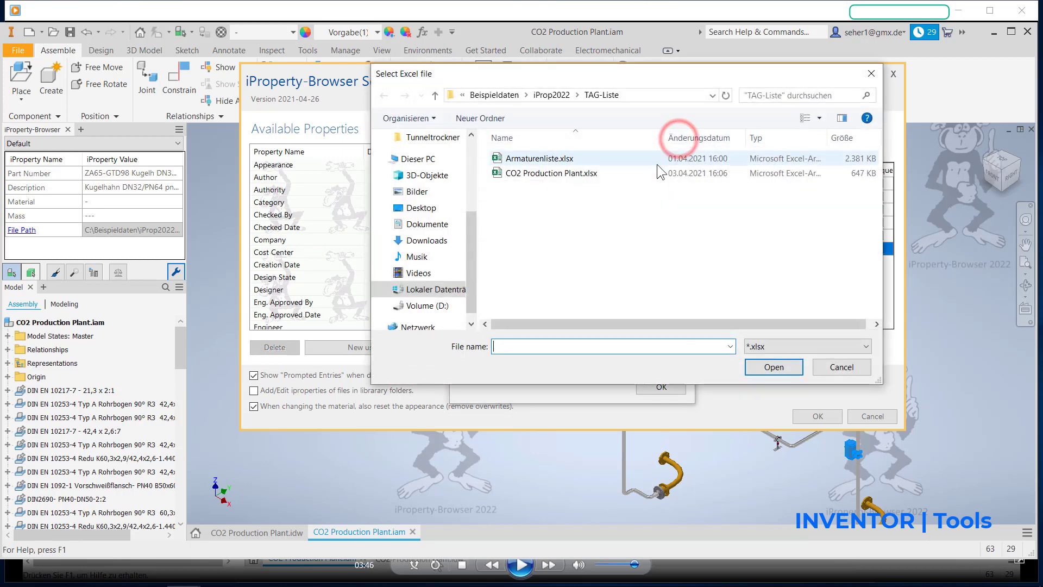
double_click(602, 172)
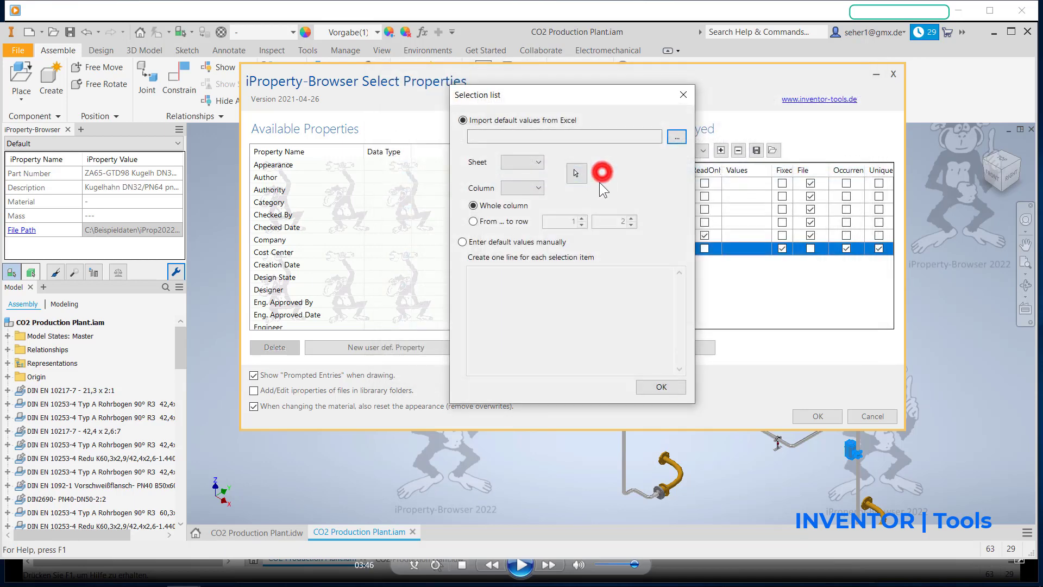
Step: Import the TAG-No. cells H 2023A to TIT 1001 from column D of the Part list sheet as TAG selection values
left_click(573, 169)
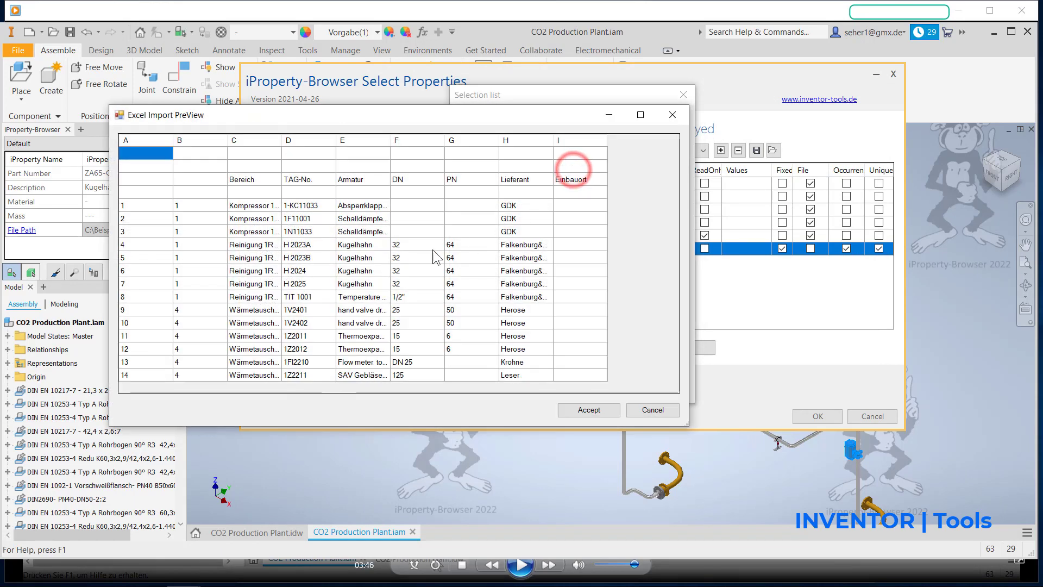
left_click(305, 243)
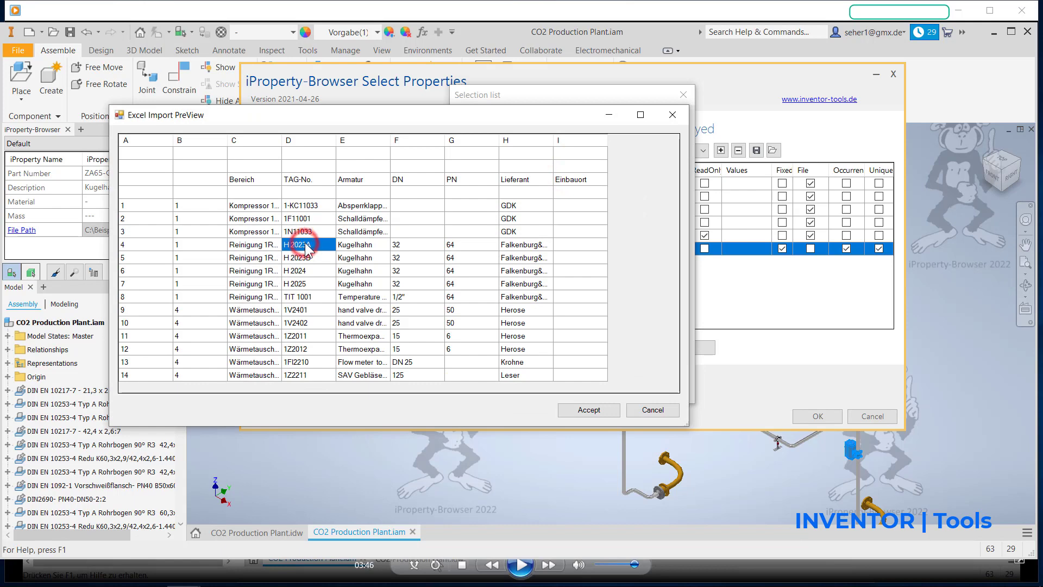
left_click(311, 297, "shift")
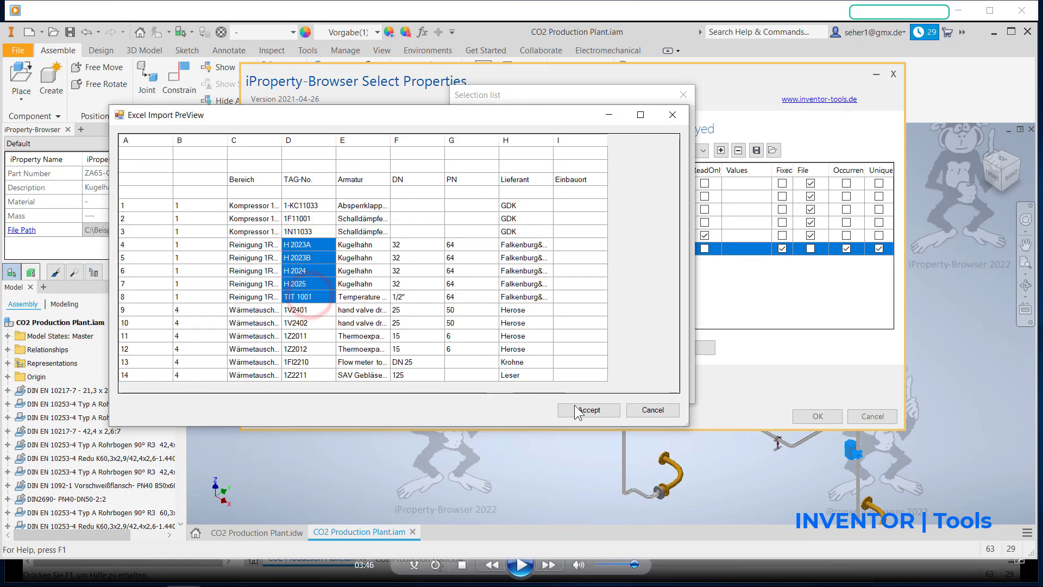
left_click(595, 412)
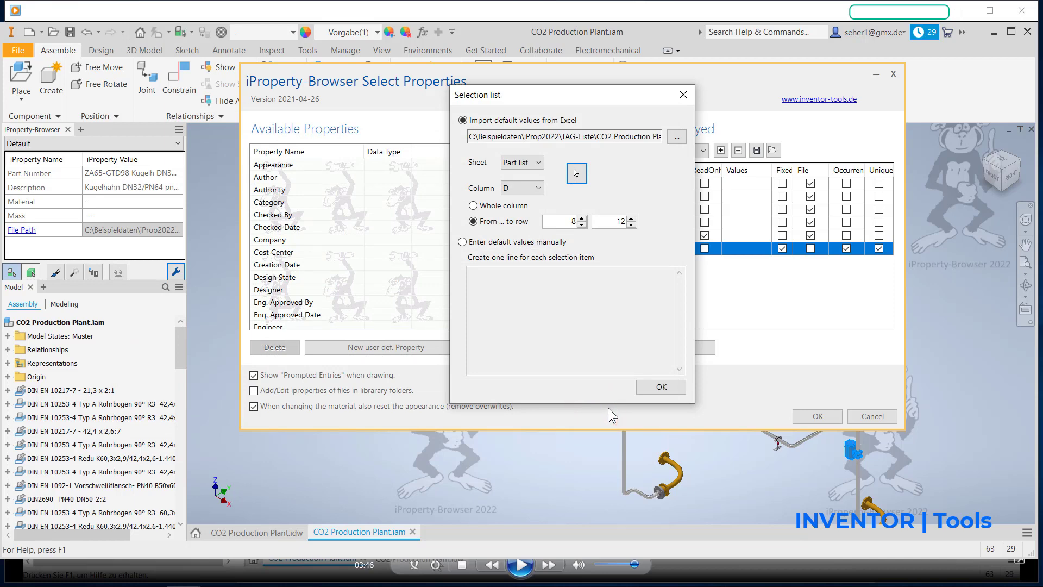
left_click(660, 387)
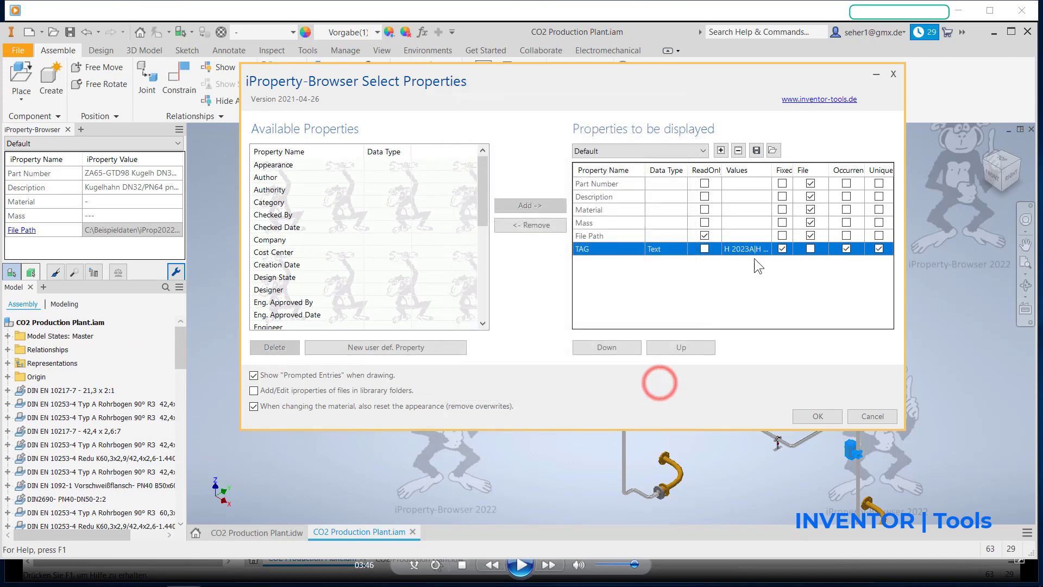
Step: Review the imported TAG selection list, accept the property configuration, and clear the component selection
left_click(748, 248)
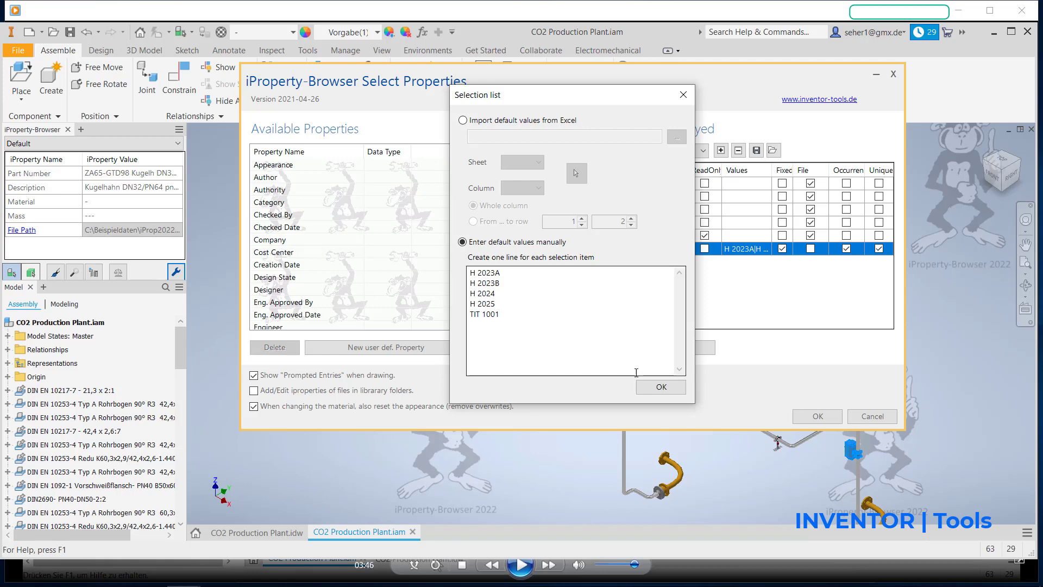
left_click(662, 386)
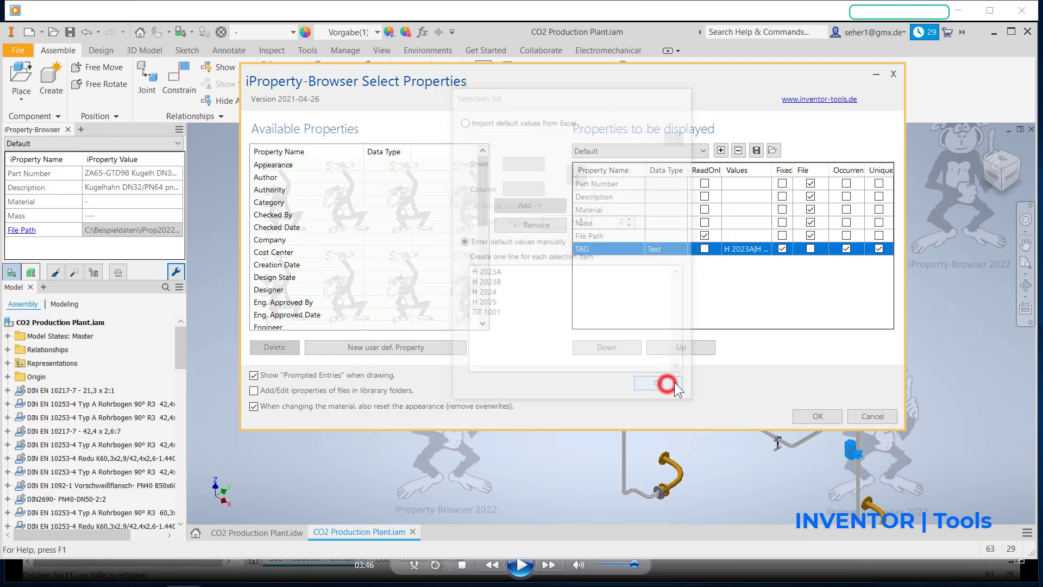
left_click(807, 416)
left_click(703, 439)
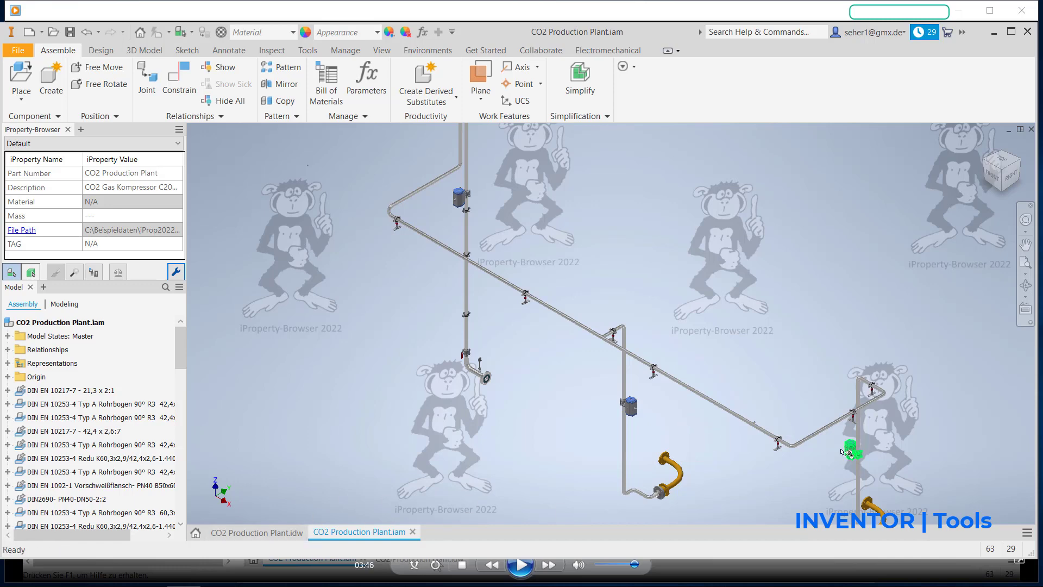
Step: Check the valve TAG labels near CO2 Compressors C2000A and C2000B in the plant drawing's isometric view
left_click(278, 528)
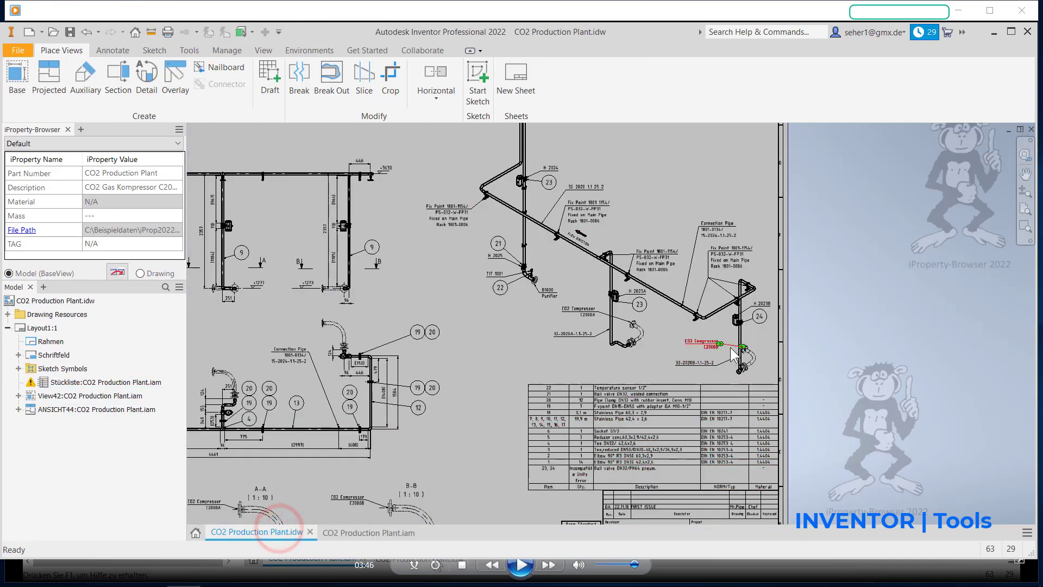
scroll(734, 356, "down", 4)
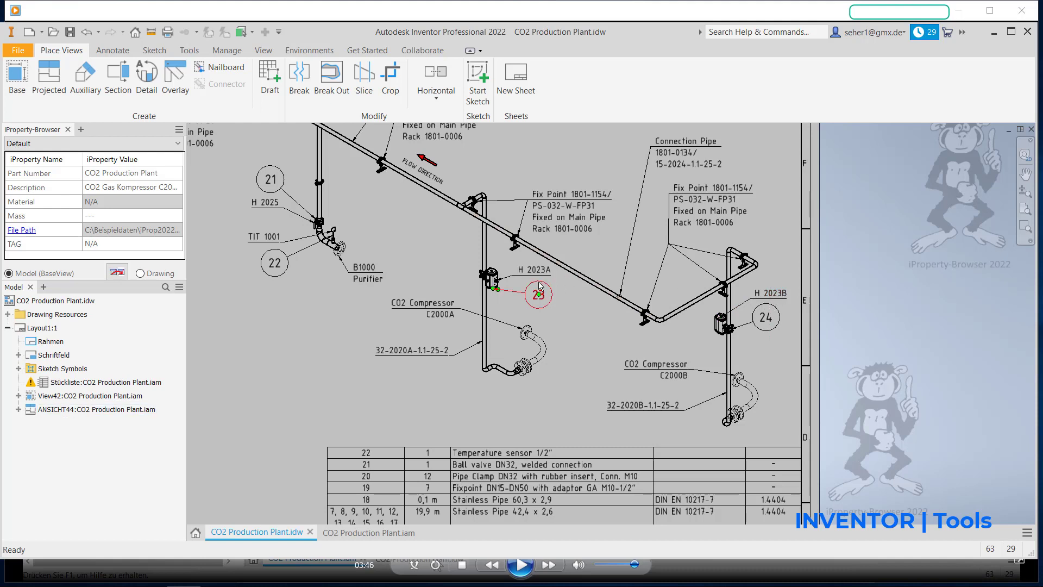
mouse_move(443, 258)
middle_mouse_down()
mouse_move(430, 291)
mouse_move(458, 387)
middle_mouse_up()
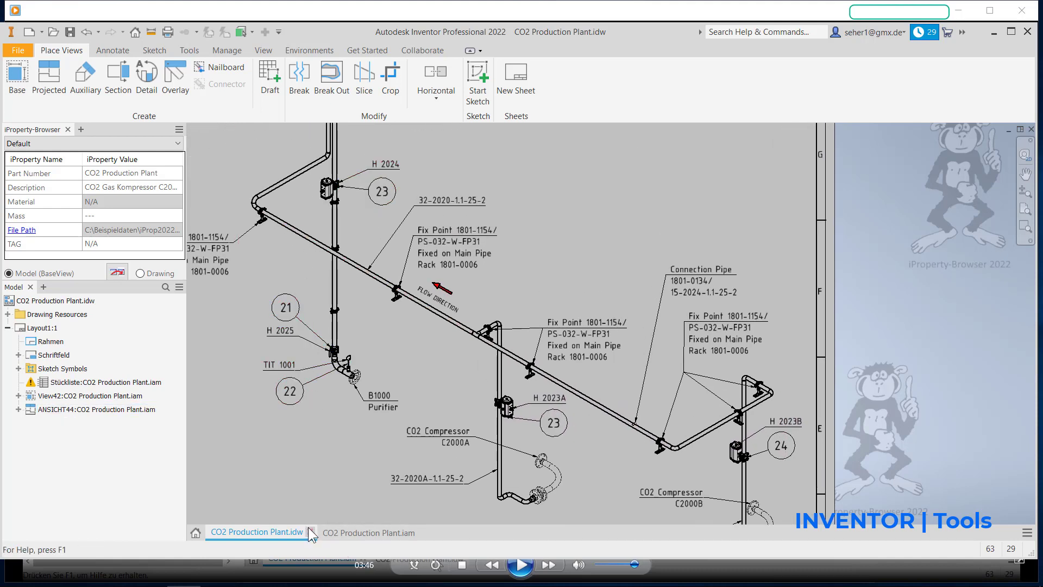
Step: In the assembly, create the TAG instance property with value H 2023B on the pneumatic ball valve at CO2 Compressor C2000B
left_click(337, 534)
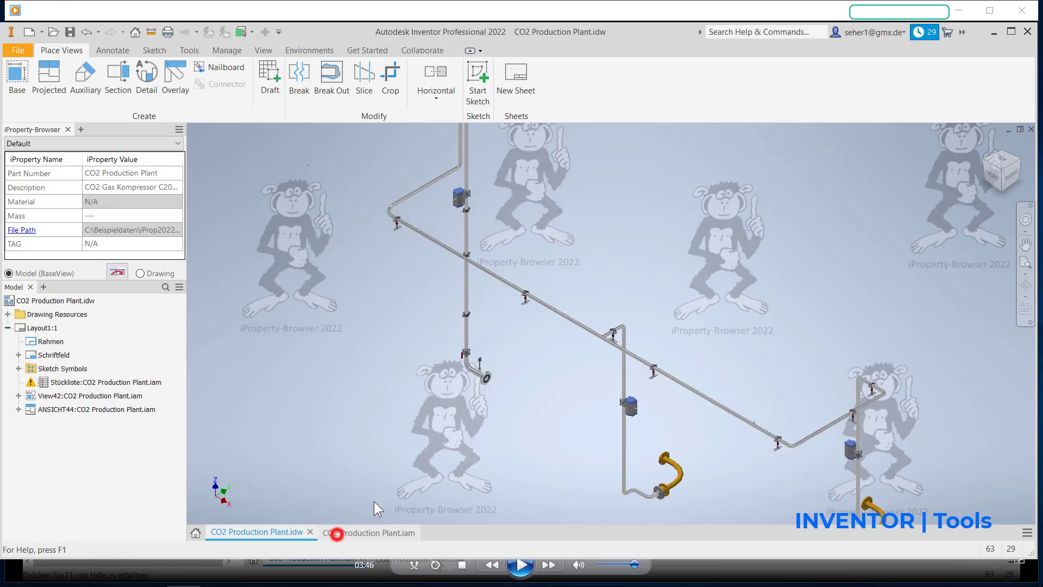
left_click(853, 457)
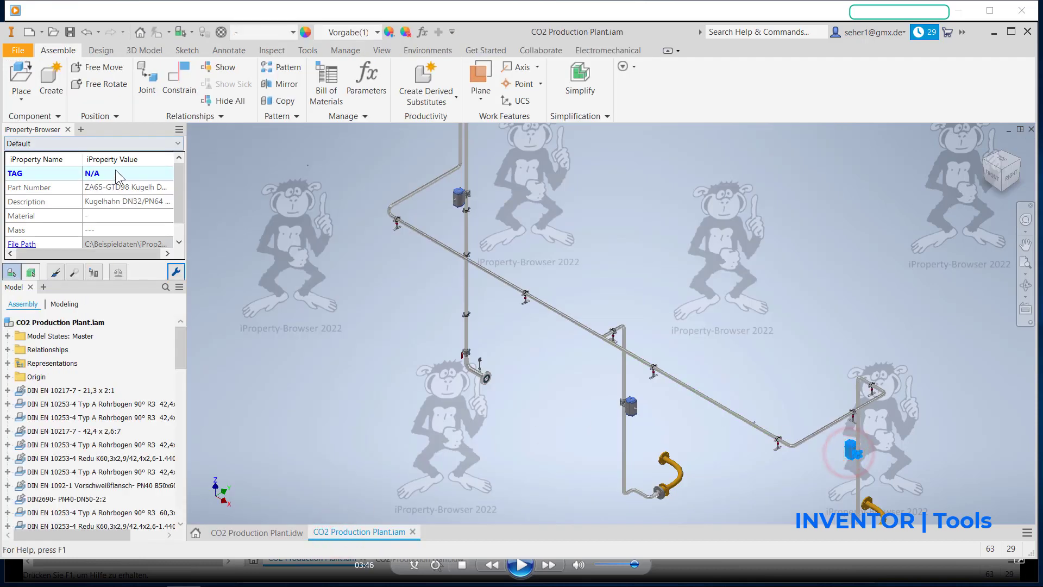
left_click(116, 171)
left_click(518, 329)
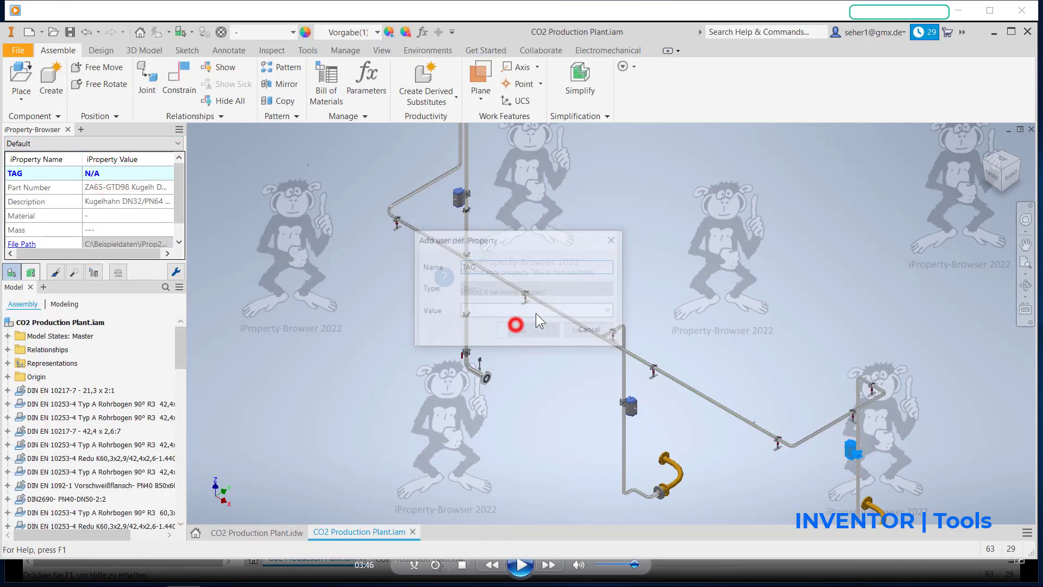
left_click(580, 312)
left_click(561, 336)
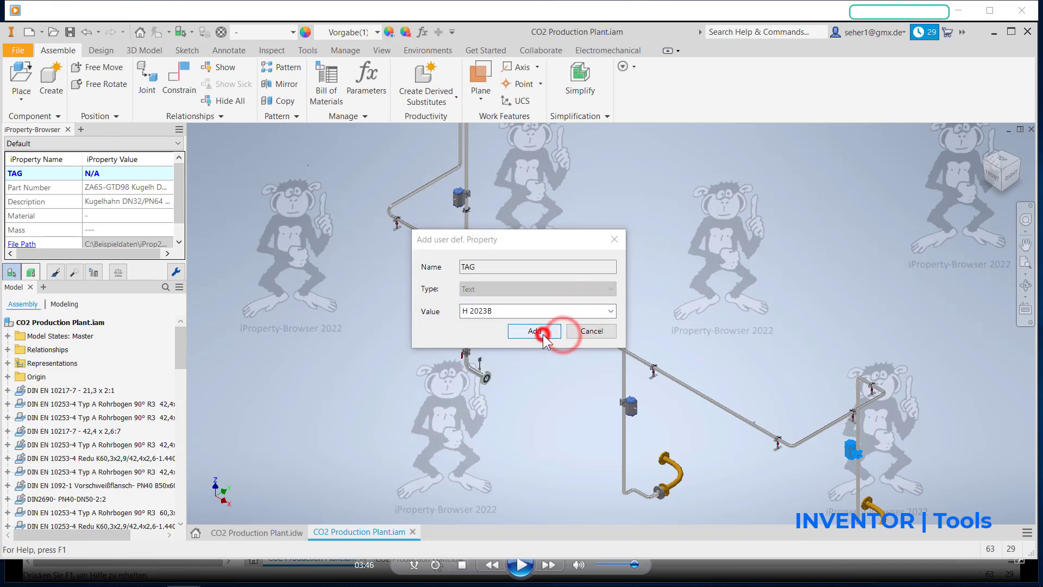
left_click(542, 334)
Step: Create the TAG instance property with value H 2023A on the pneumatic ball valve at CO2 Compressor C2000A
left_click(629, 406)
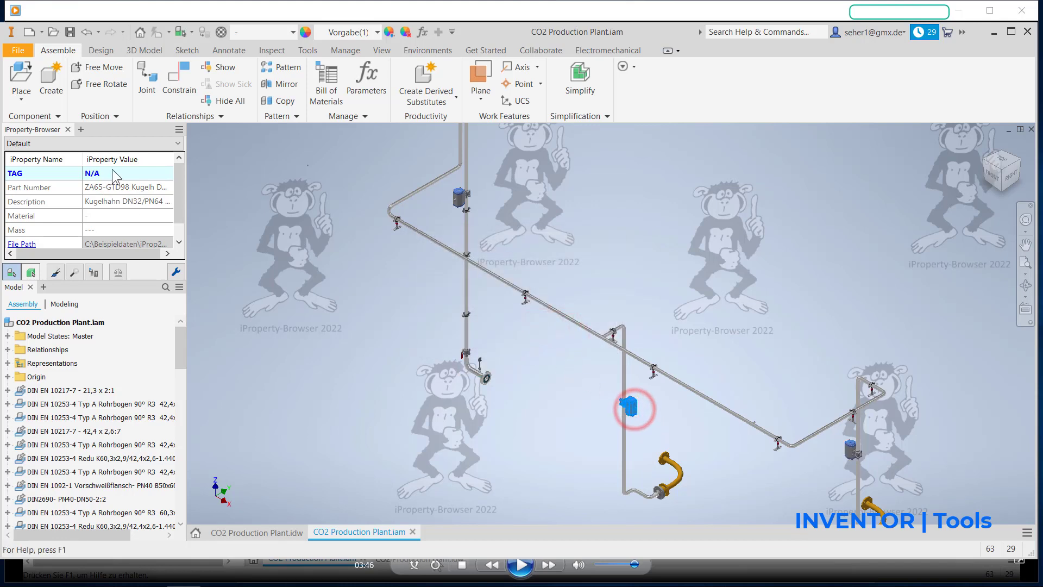
left_click(115, 171)
left_click(517, 330)
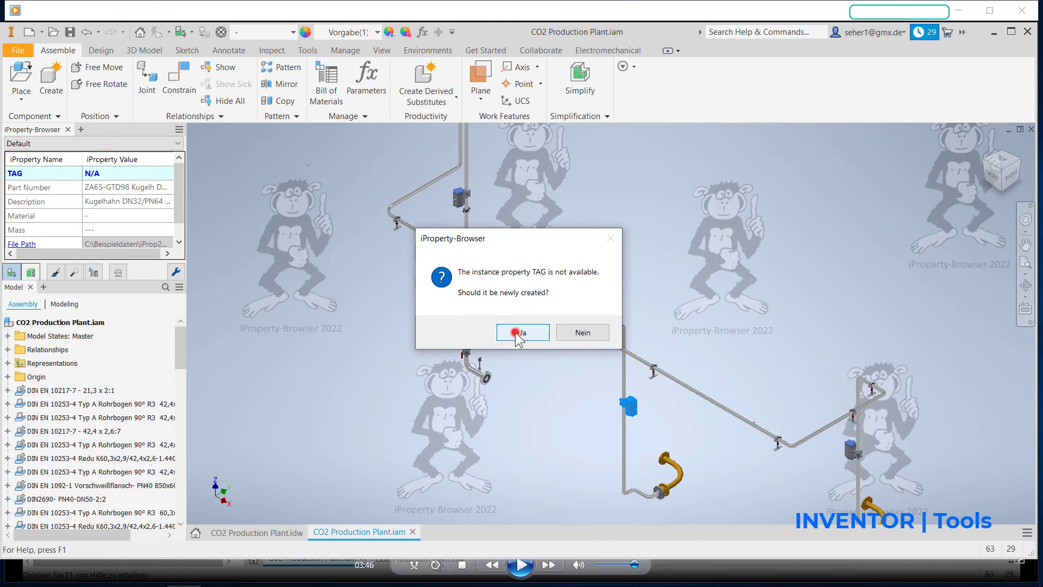
left_click(496, 311)
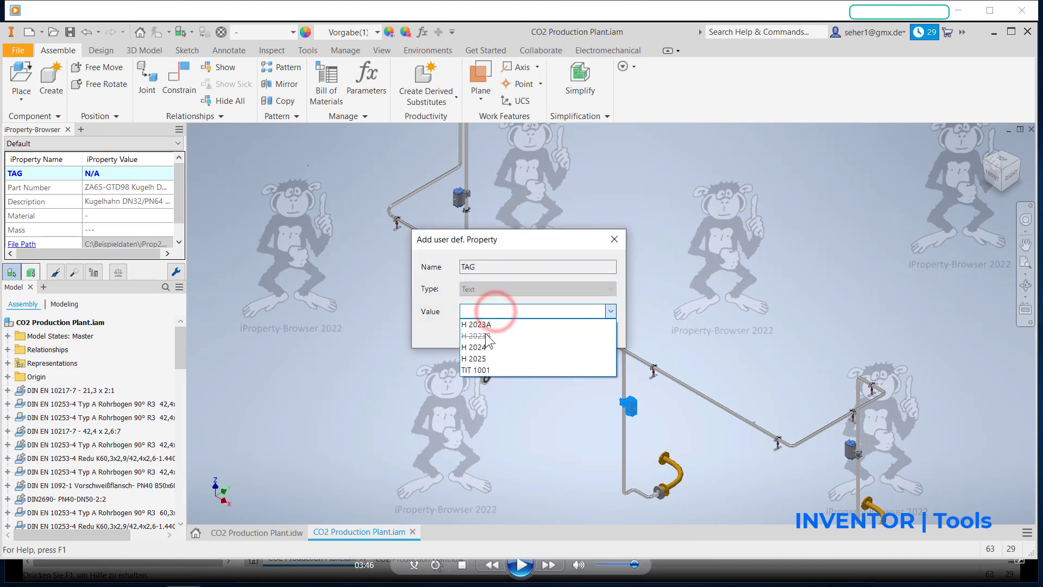
left_click(475, 324)
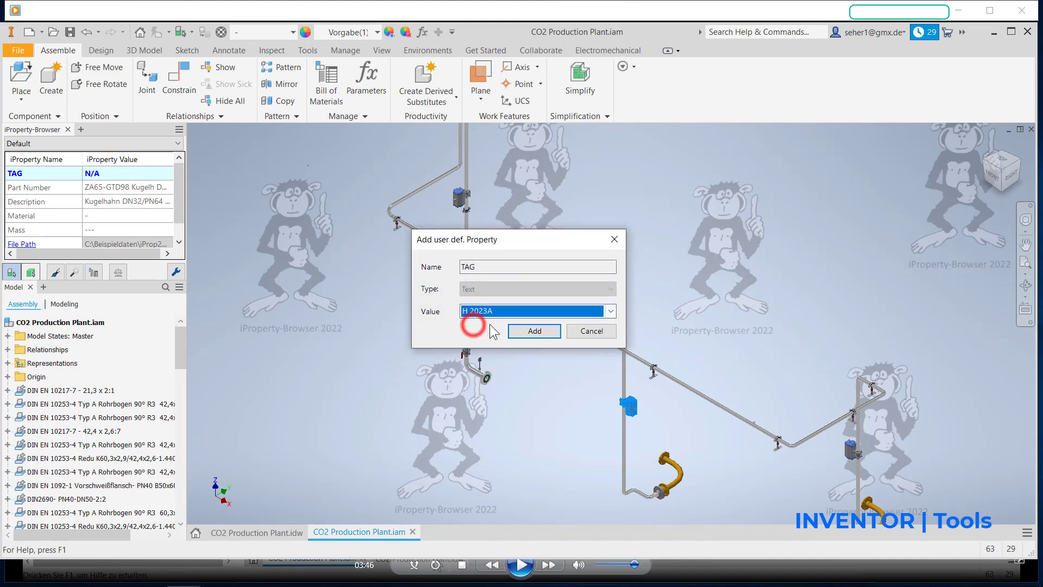
left_click(518, 332)
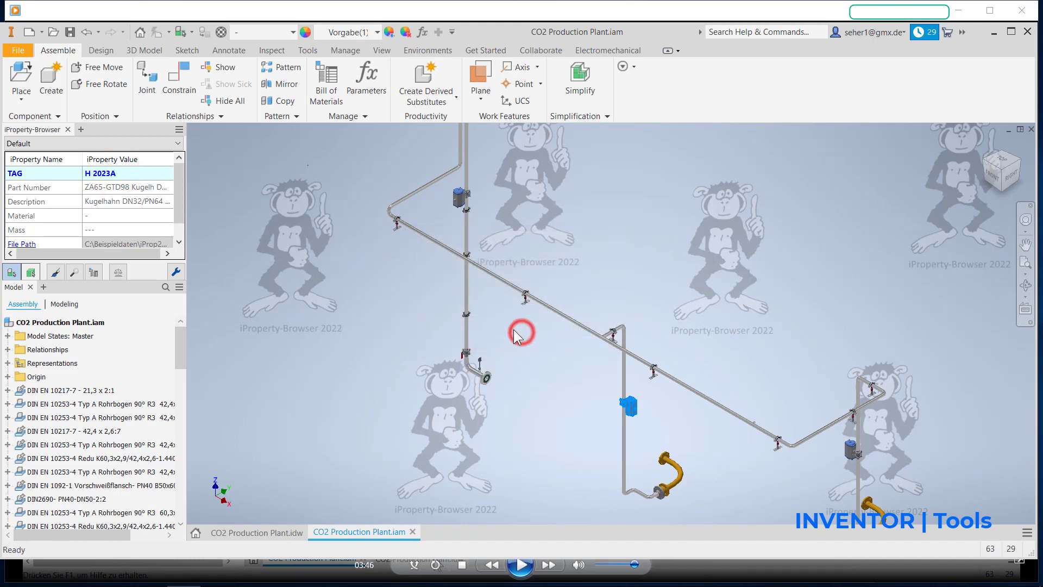
Step: Create the TAG instance property with value H 2024 on the remaining untagged pneumatic ball valve on the vertical pipe
left_click(458, 206)
left_click(116, 174)
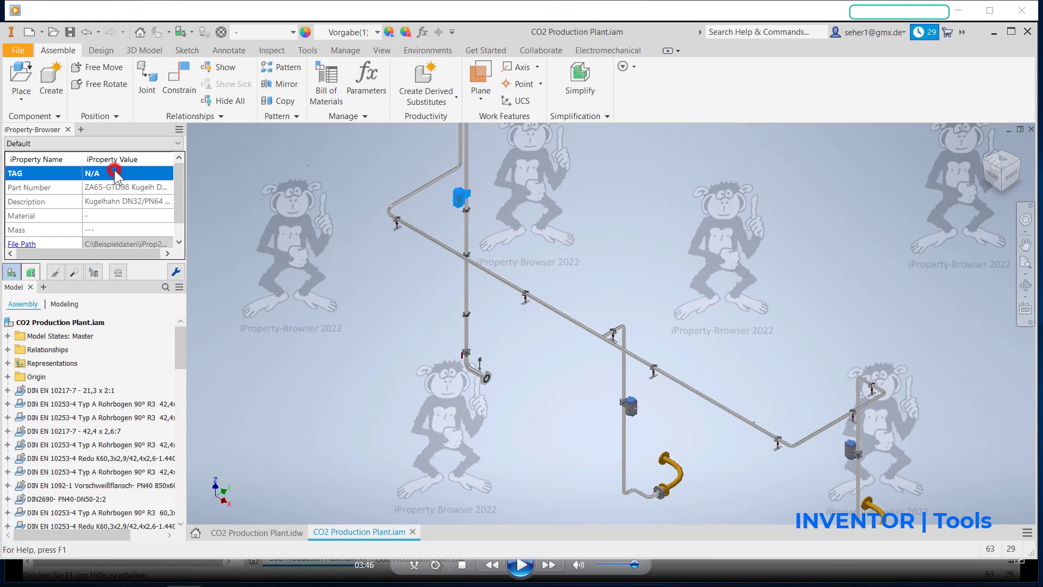
left_click(520, 331)
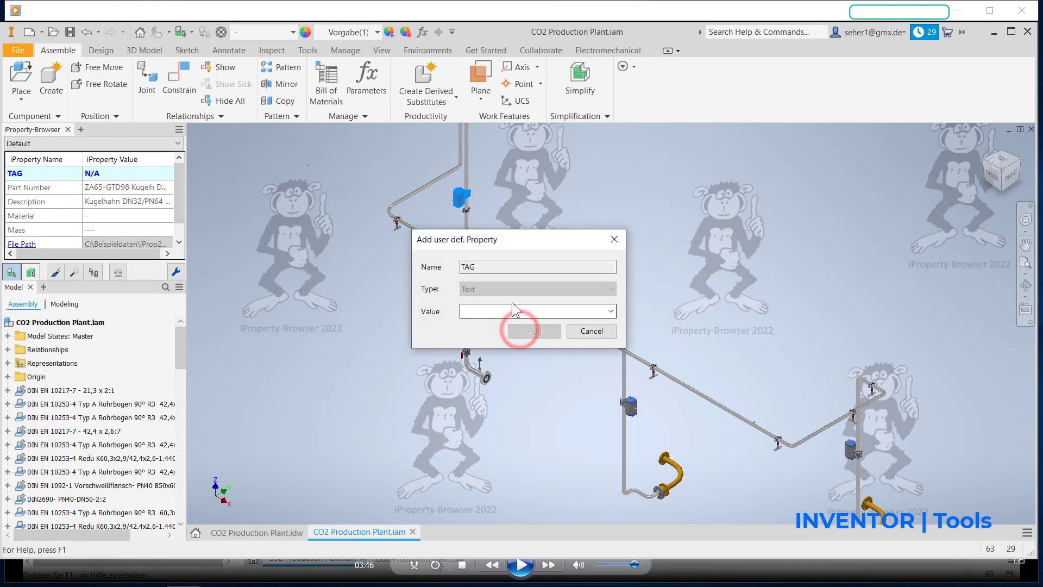
left_click(506, 311)
left_click(500, 347)
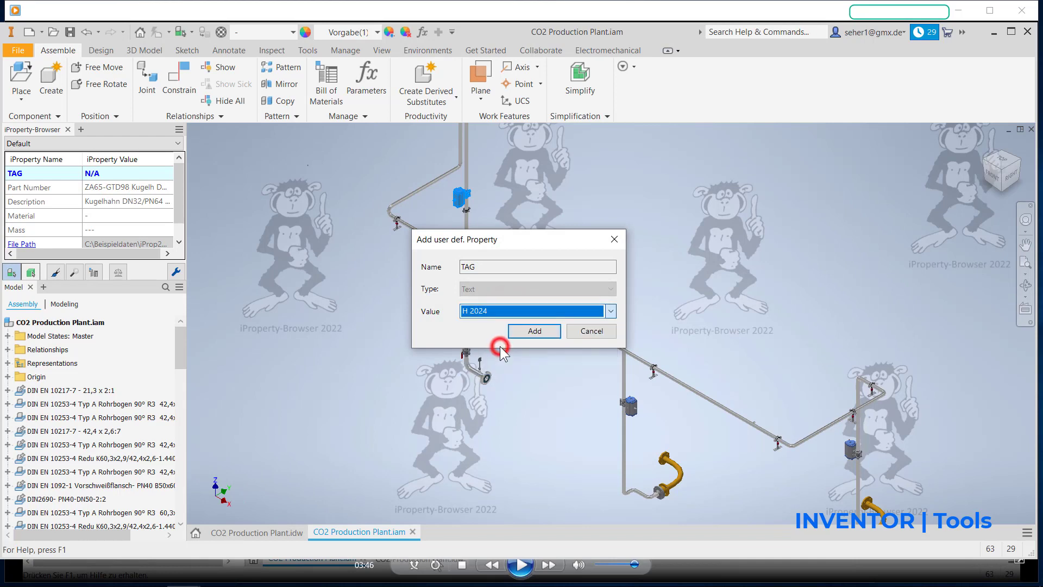
left_click(514, 328)
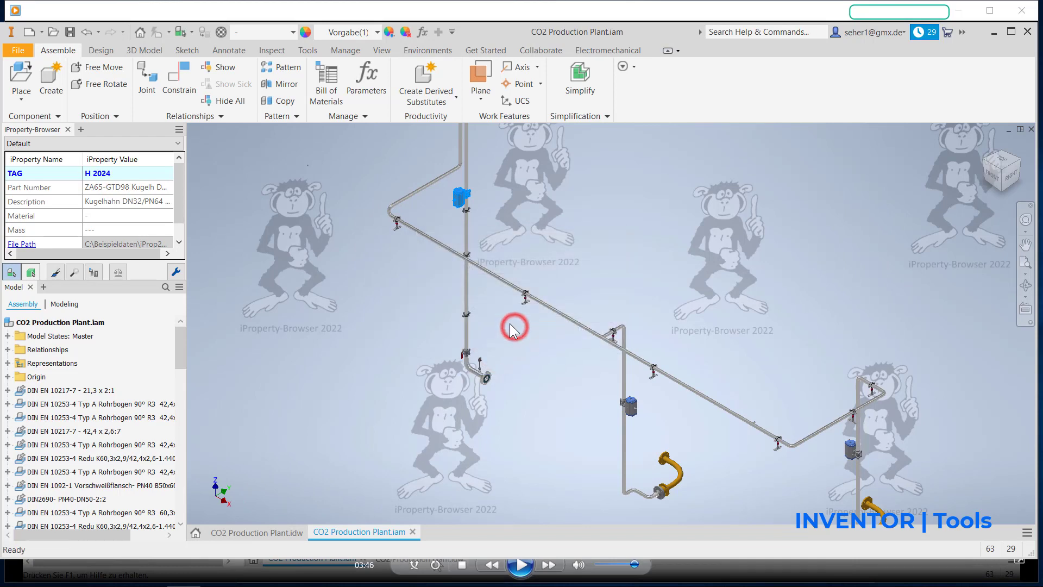
Step: Create the TAG instance property with value H 2025 on the ZE311065 hand-operated ball valve below the pneumatic one
left_click(467, 357)
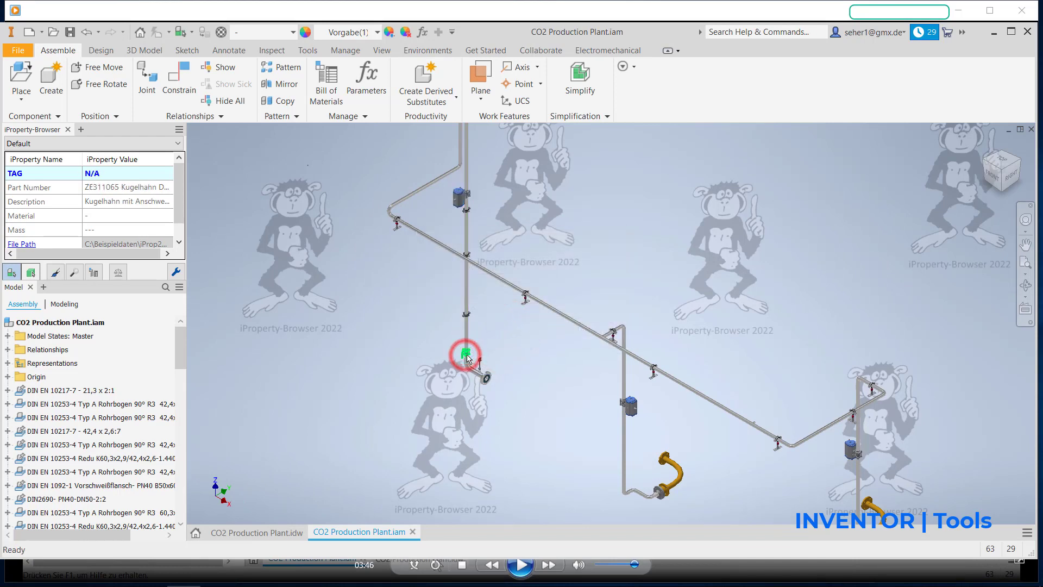
double_click(130, 173)
left_click(511, 330)
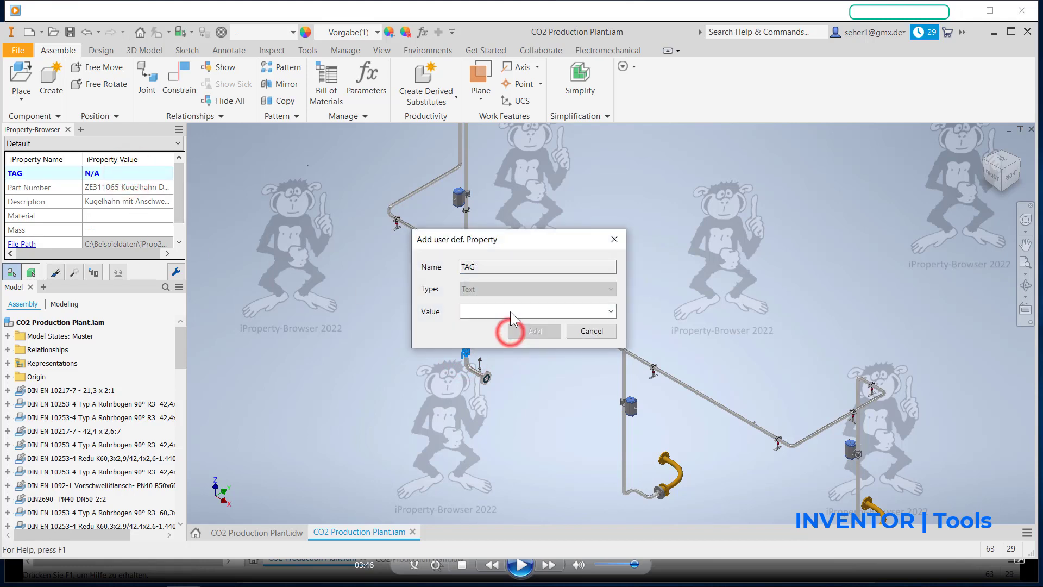
left_click(509, 309)
left_click(500, 356)
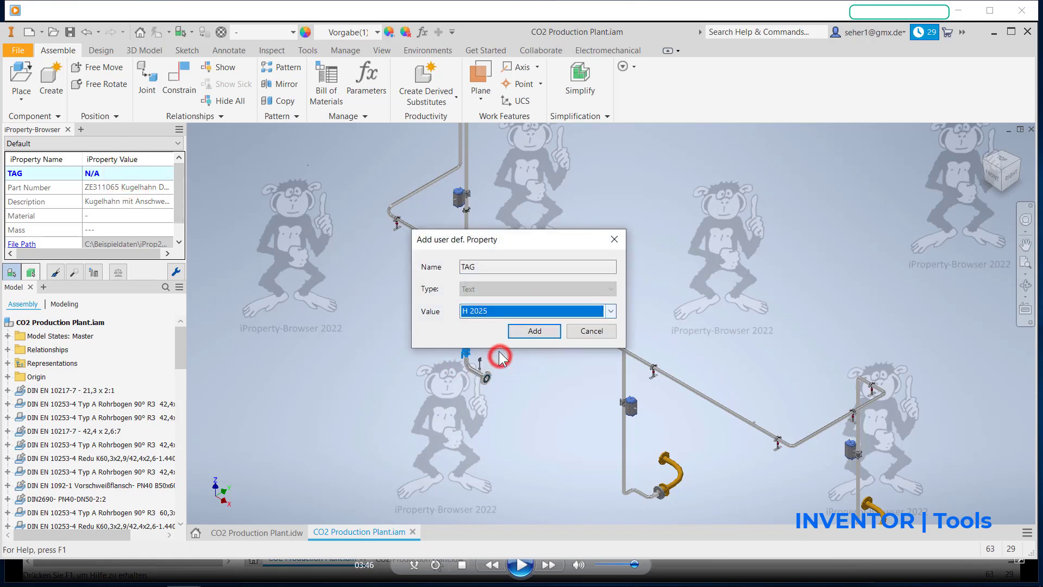
left_click(526, 332)
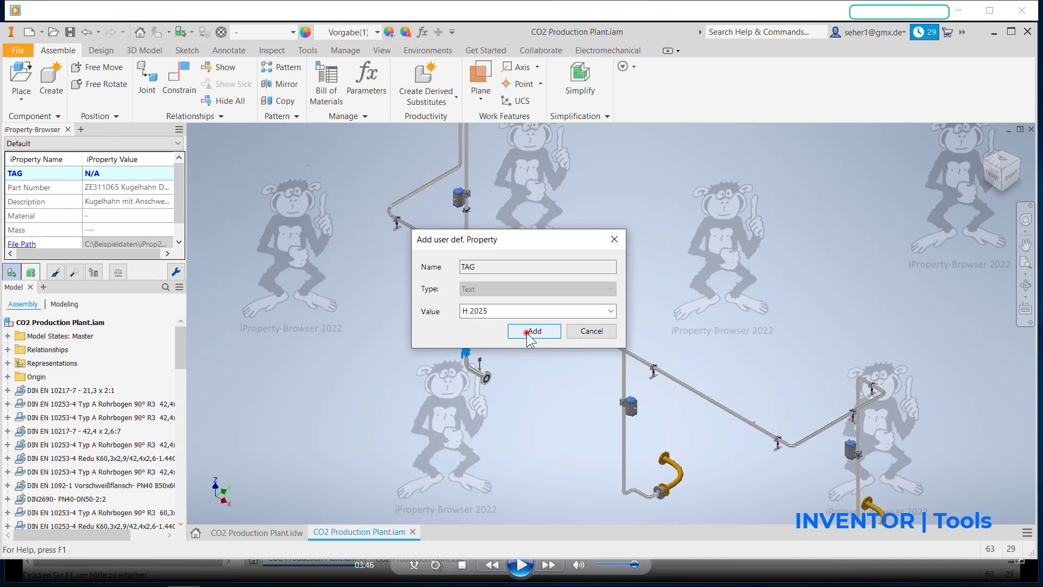
Step: Create the TAG instance property with value TIT 1001 on the temperature sensor beside the hand-operated ball valve
left_click(478, 362)
left_click(145, 174)
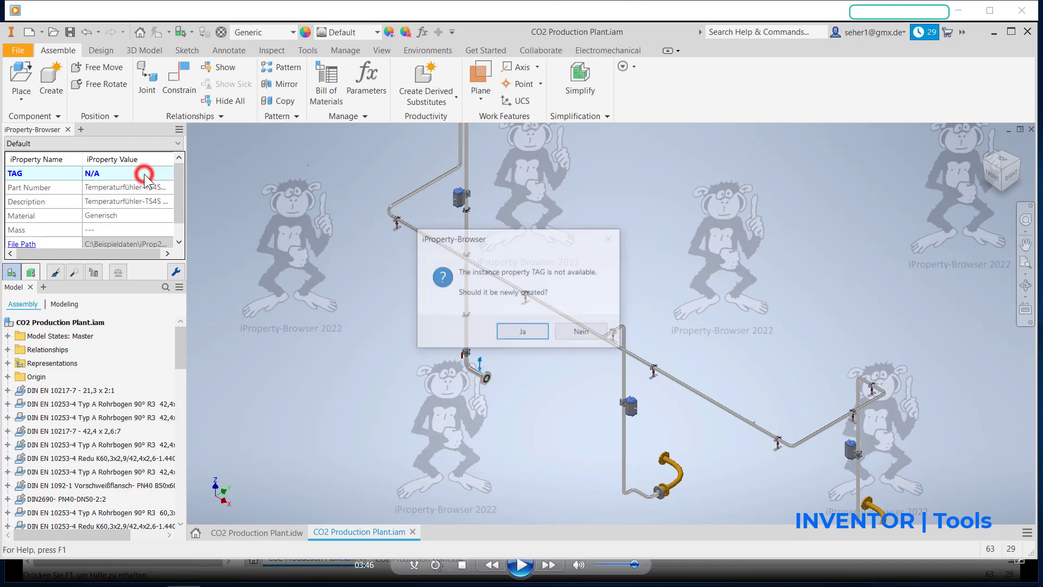
left_click(501, 328)
left_click(483, 312)
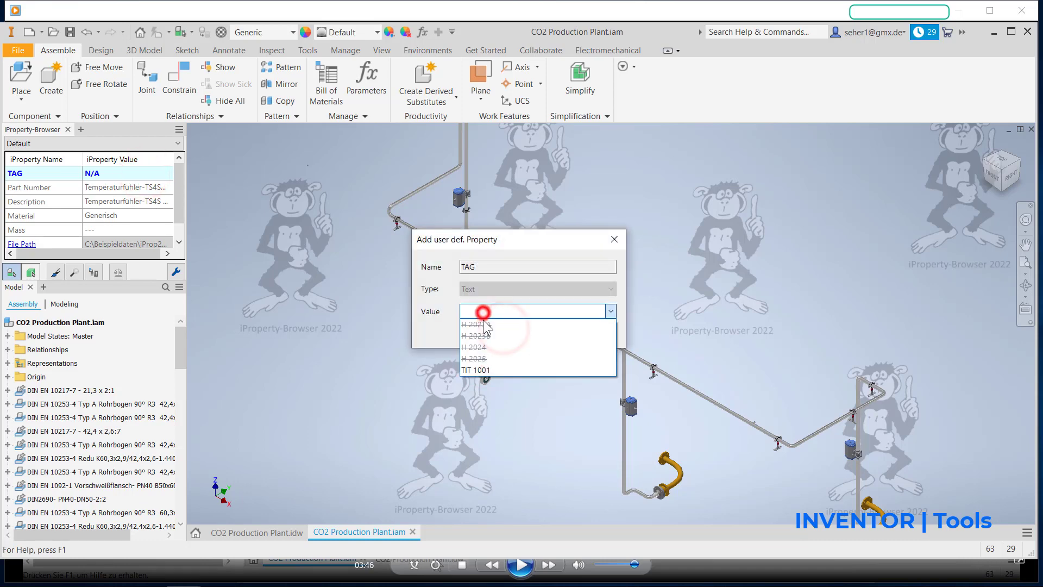
left_click(476, 369)
left_click(527, 332)
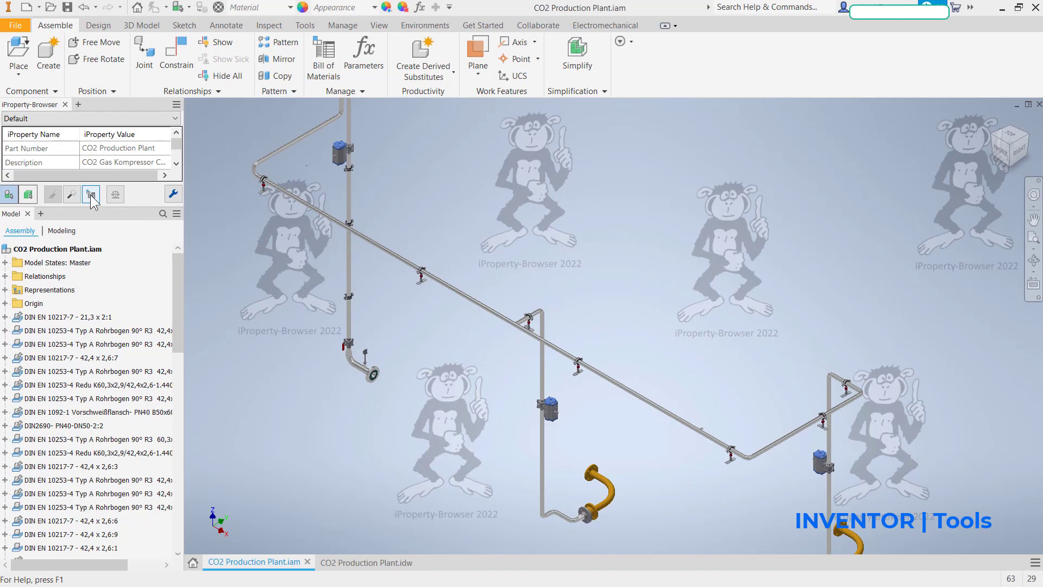
Step: Add a custom text iProperty column named TAG to the assembly's bill of materials and check its values for the valves and sensor
left_click(90, 194)
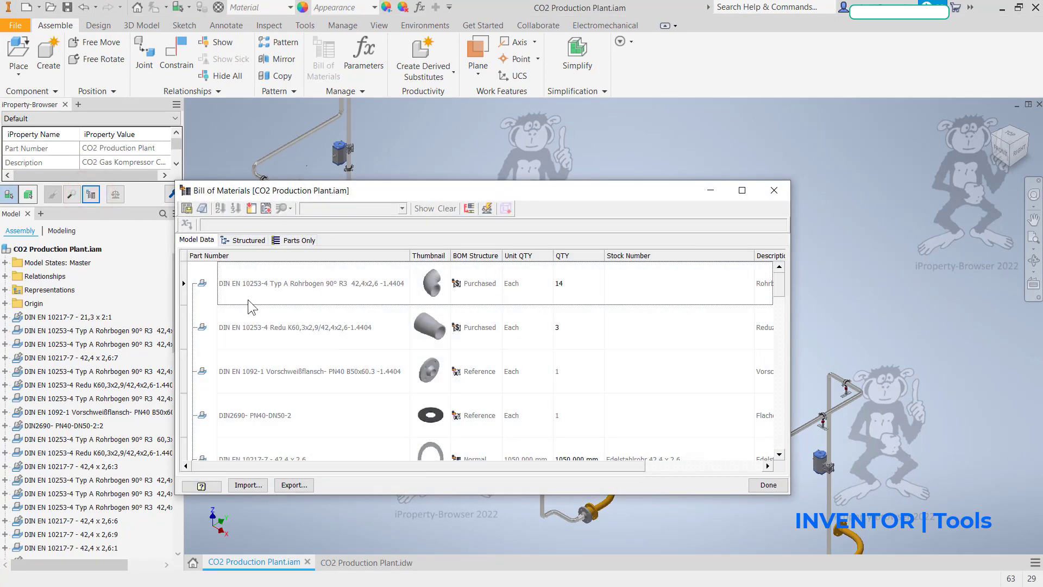
scroll(257, 326, "down", 10)
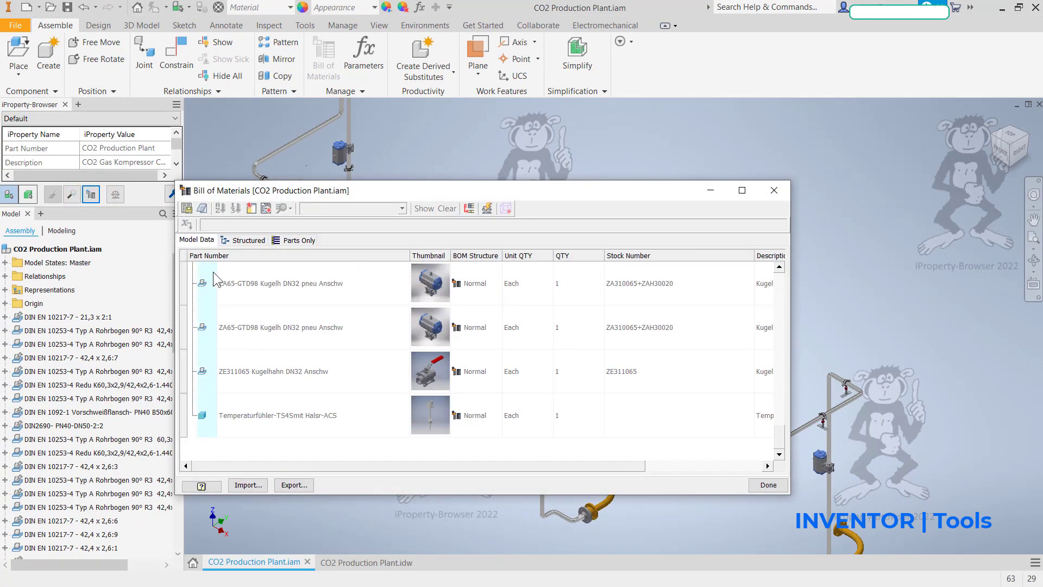
scroll(216, 288, "up", 2)
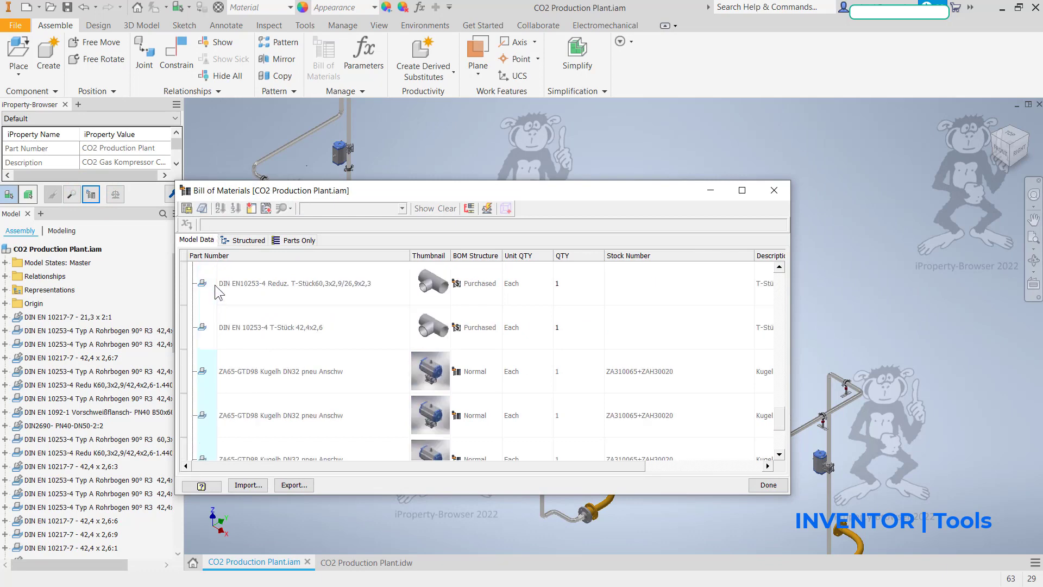
left_click(266, 208)
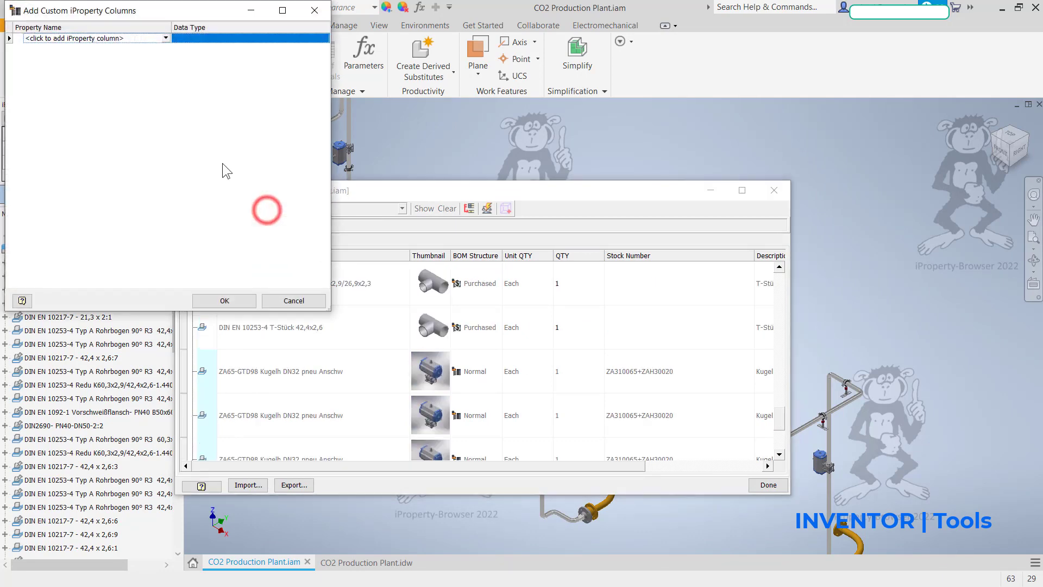
left_click(135, 39)
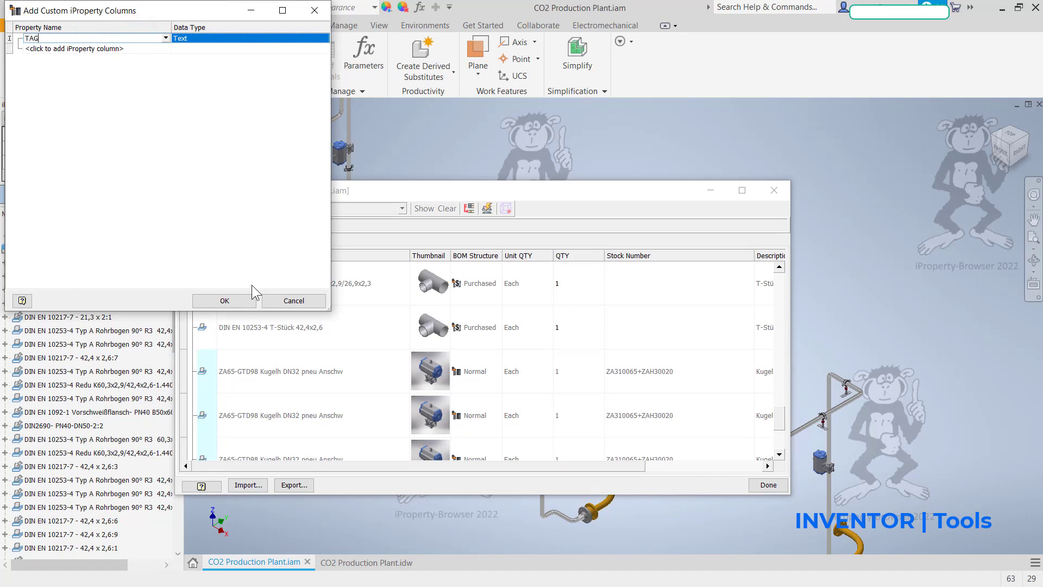
left_click(245, 301)
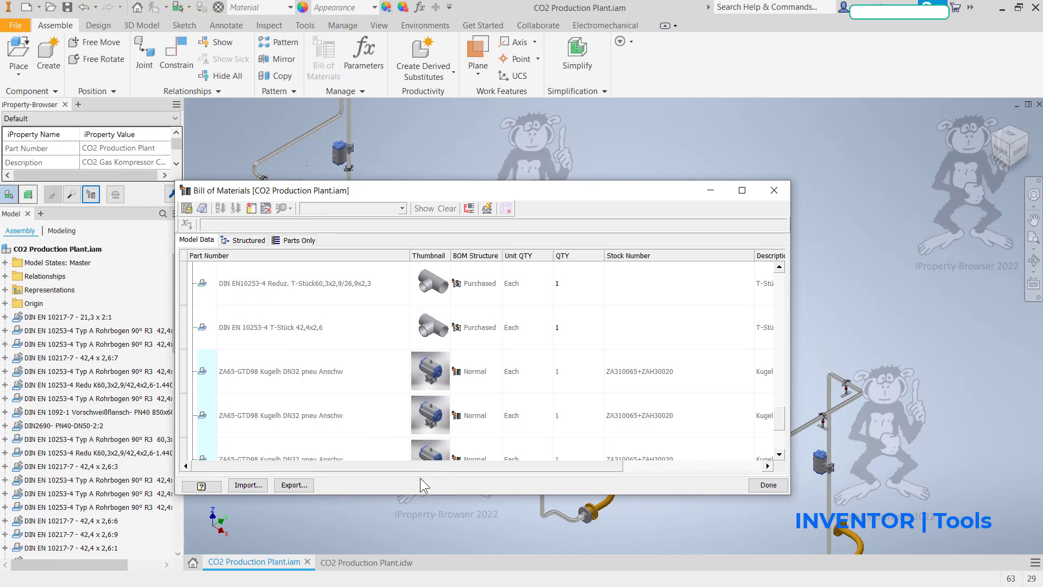
left_click_drag(429, 466, 609, 465)
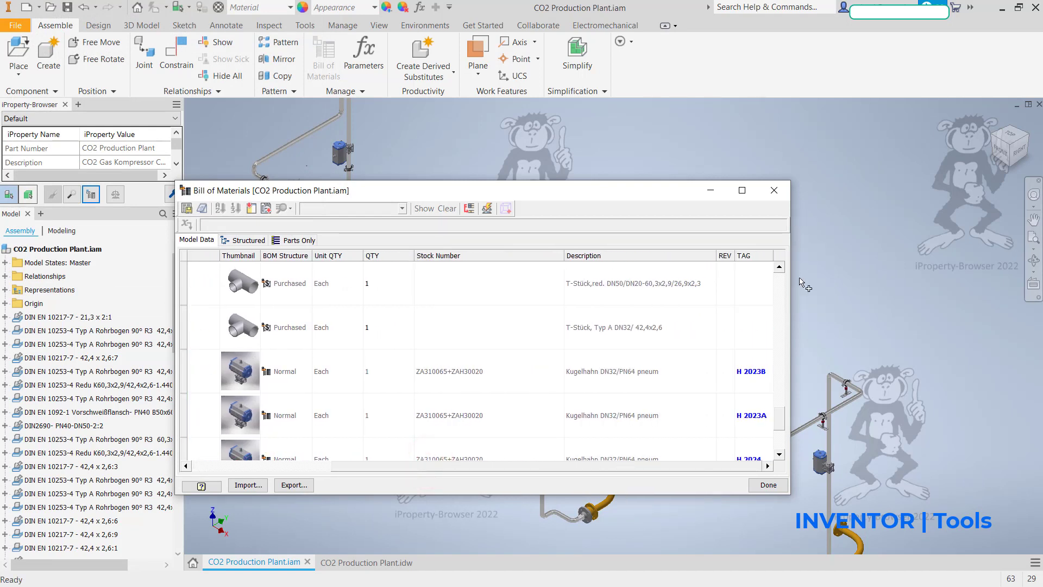
scroll(740, 378, "down", 1)
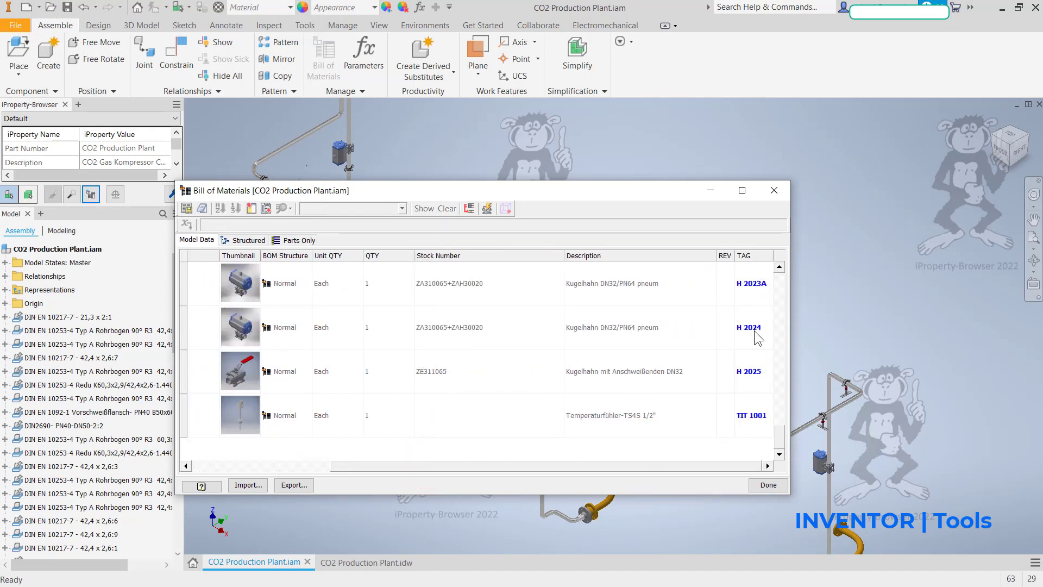
scroll(754, 331, "up", 1)
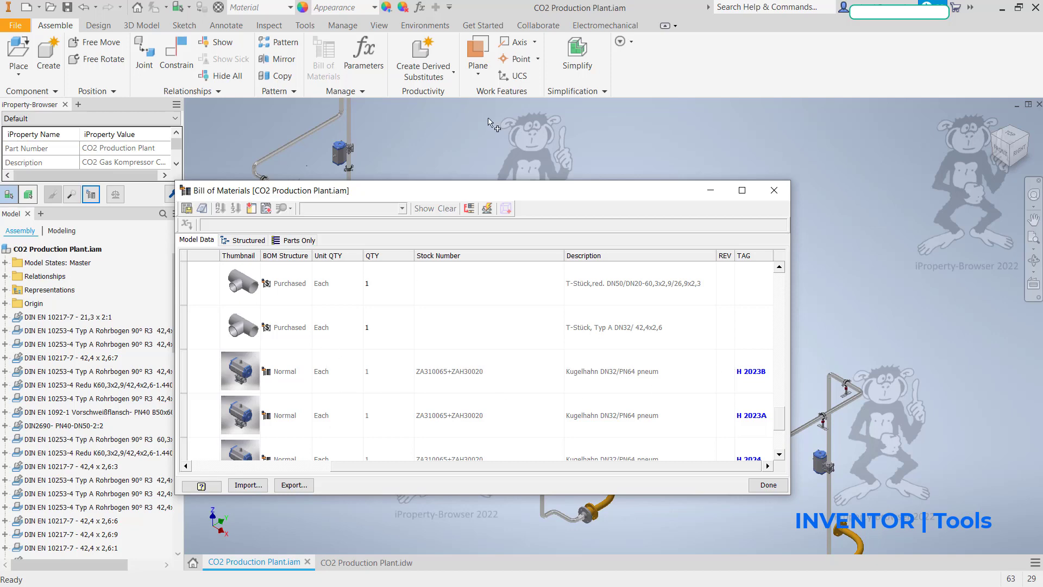
Step: Enable merging of rows on part number match, including instance rows, in the bill of materials and close it
left_click(467, 209)
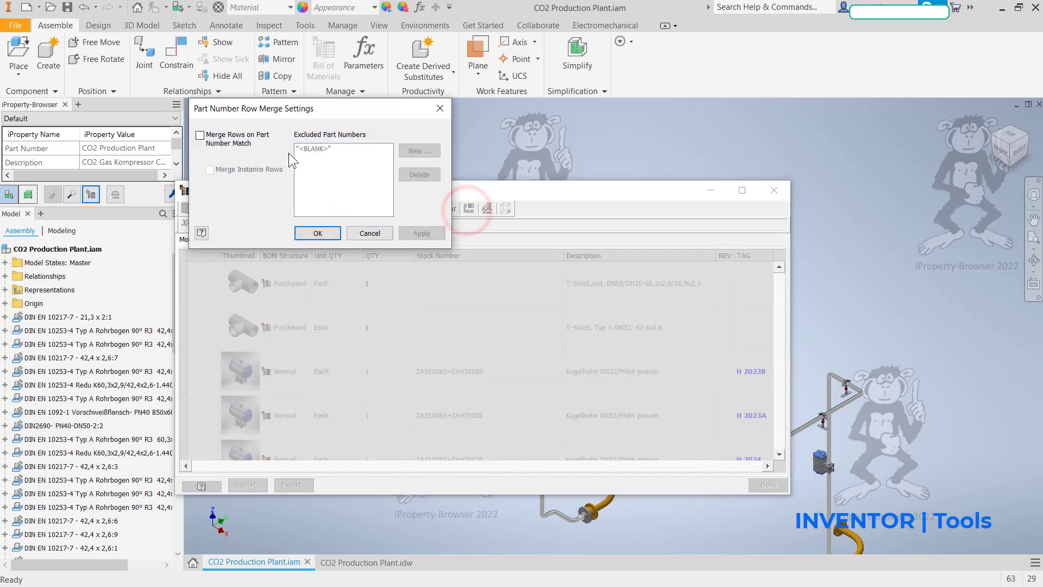
left_click(200, 136)
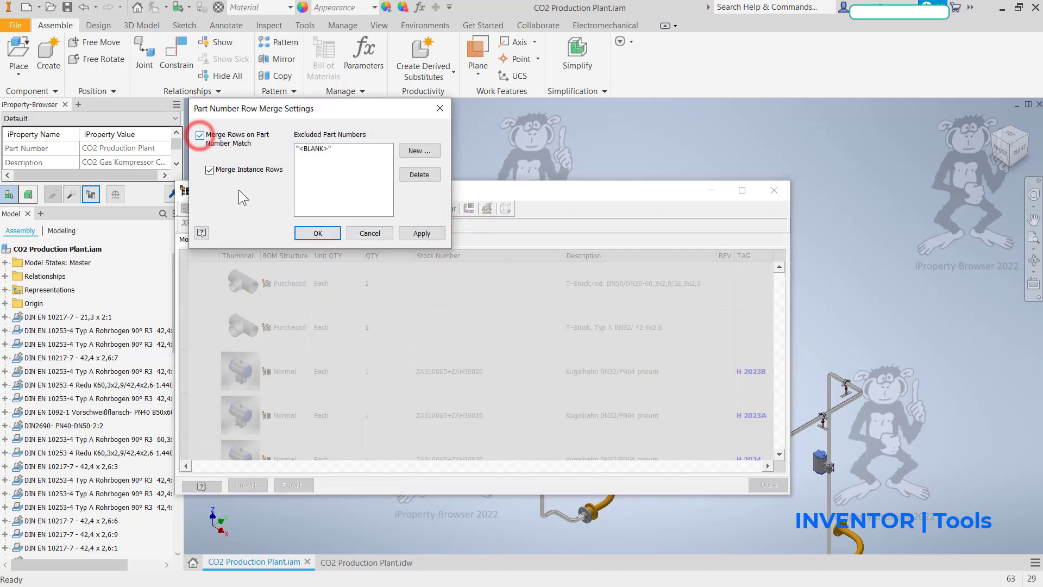
left_click(320, 233)
left_click(764, 484)
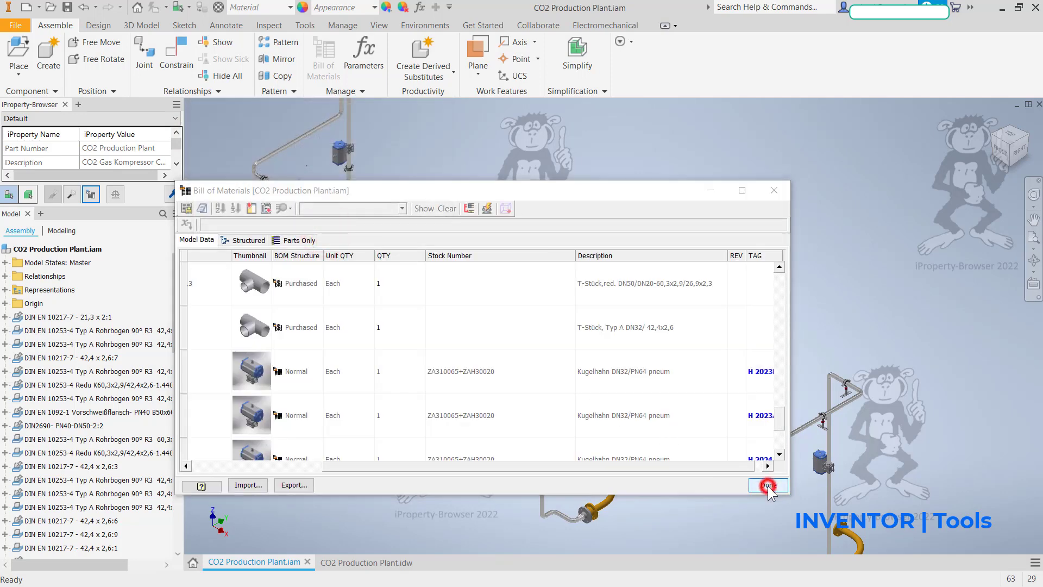
Step: Switch to the CO2 Production Plant.idw drawing and check the ball valves' parts list row against their balloons
left_click(386, 565)
middle_click_drag(527, 452, 435, 247)
left_click(406, 547)
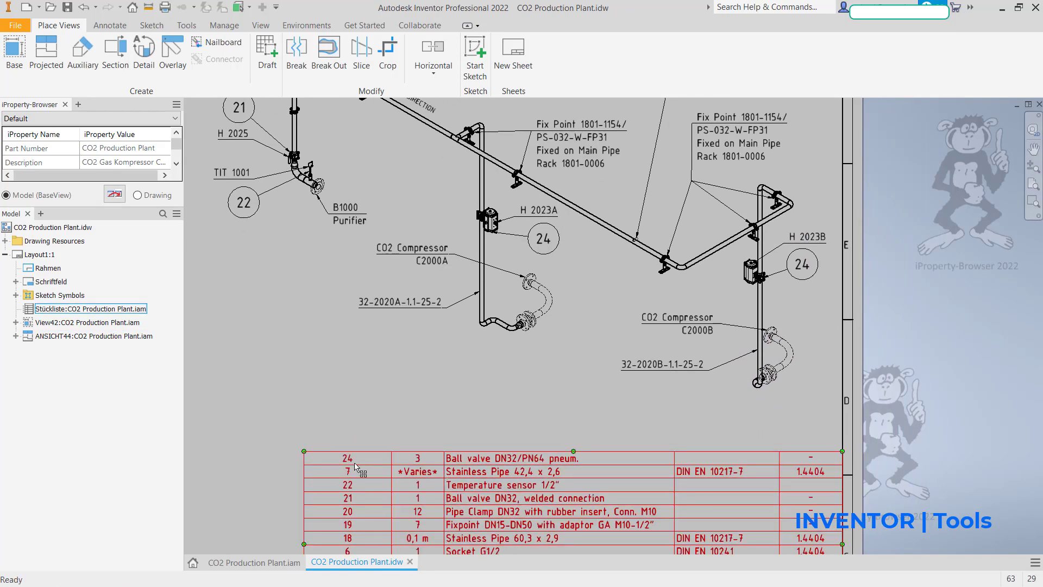
middle_click_drag(610, 369, 611, 452)
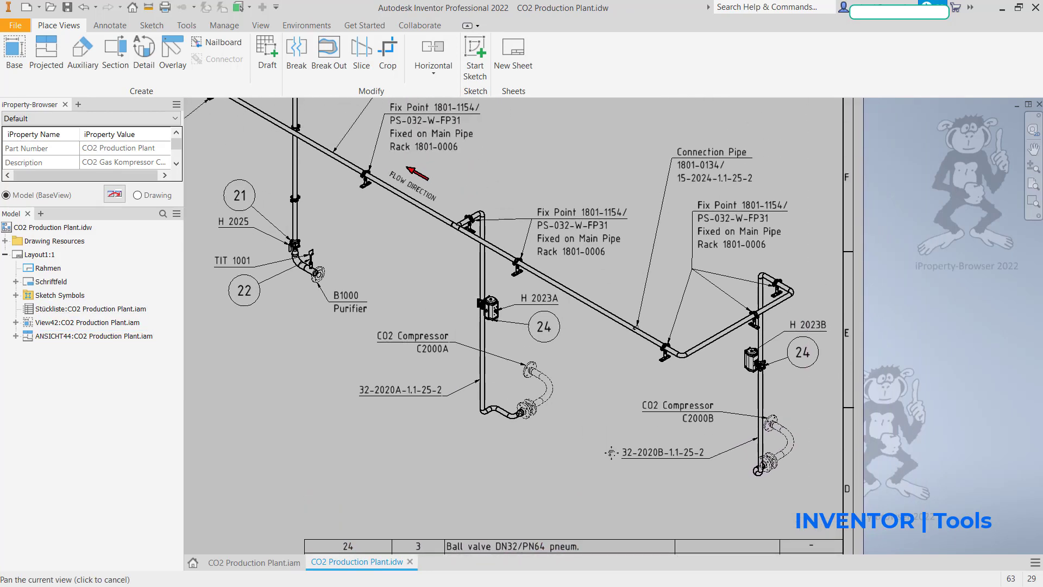
Step: Open the Balloon (DIN) style from the H 2023B valve's balloon and set its shape to a circle with two entries
left_click(806, 360)
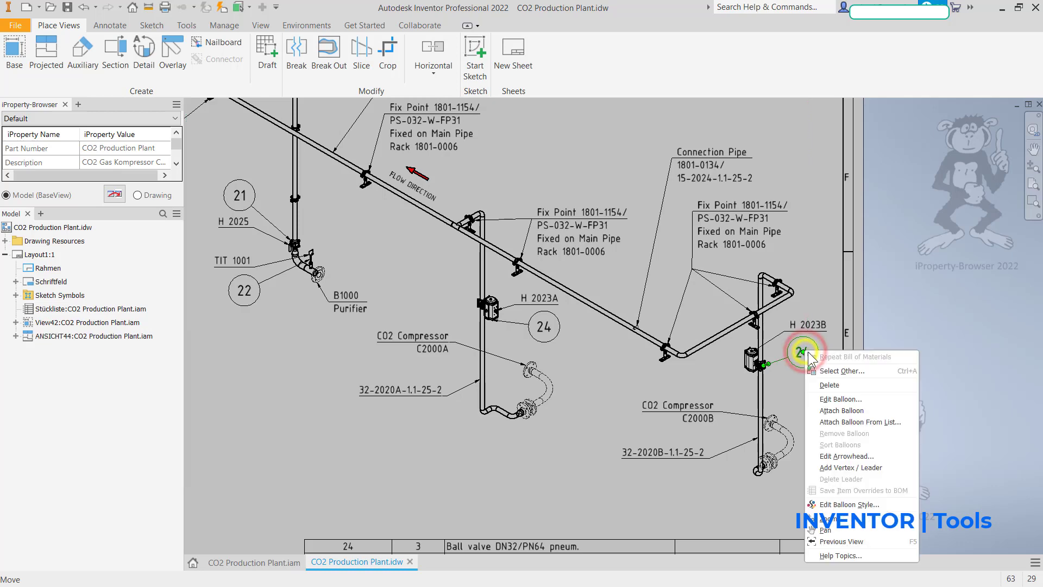
right_click(805, 352)
left_click(836, 501)
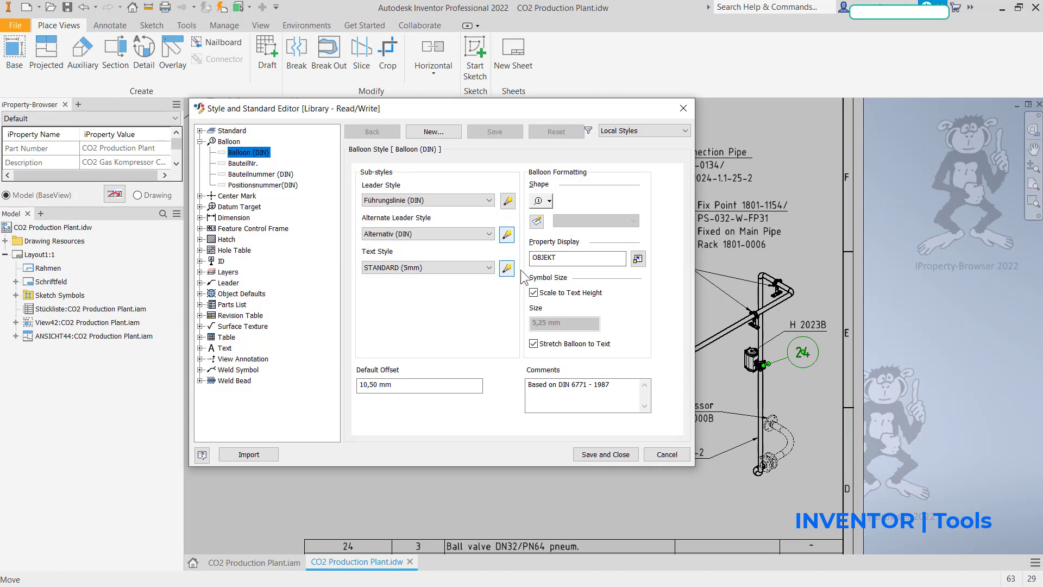
left_click(548, 200)
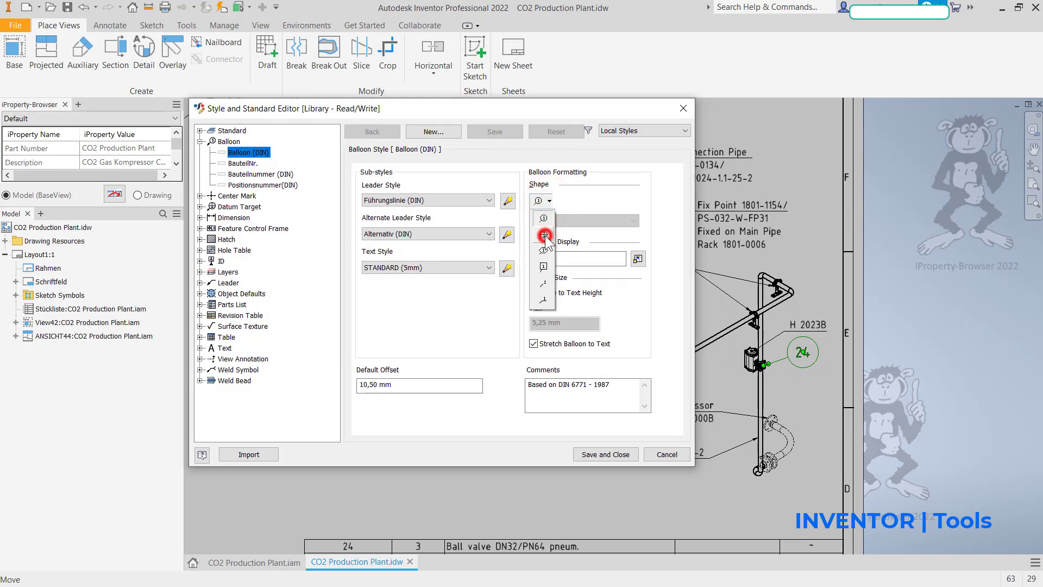
left_click(543, 234)
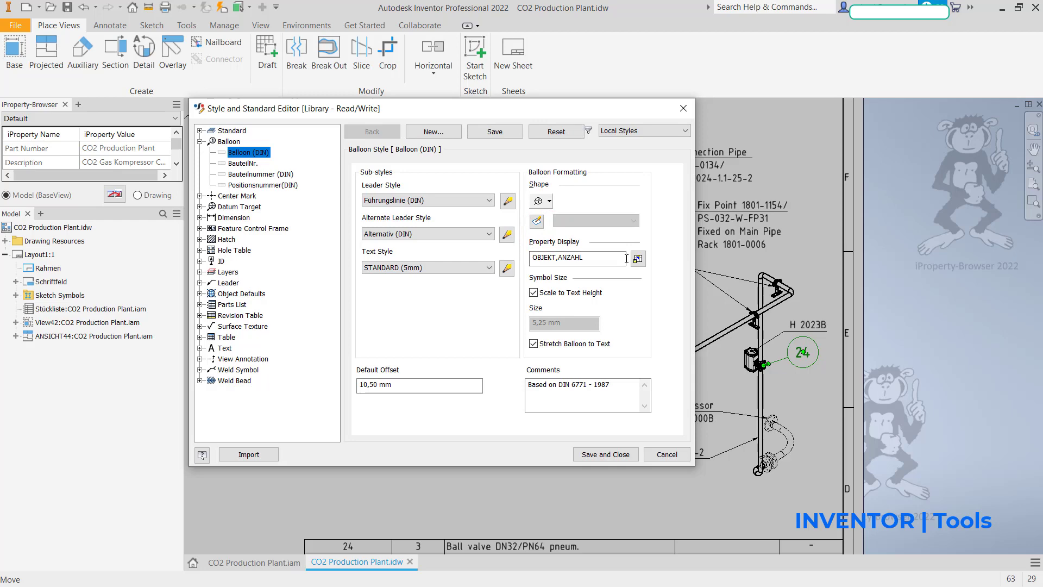
Step: Add a new TAG property to the balloon style's property display, remove ANZAHL, and save the style
left_click(638, 259)
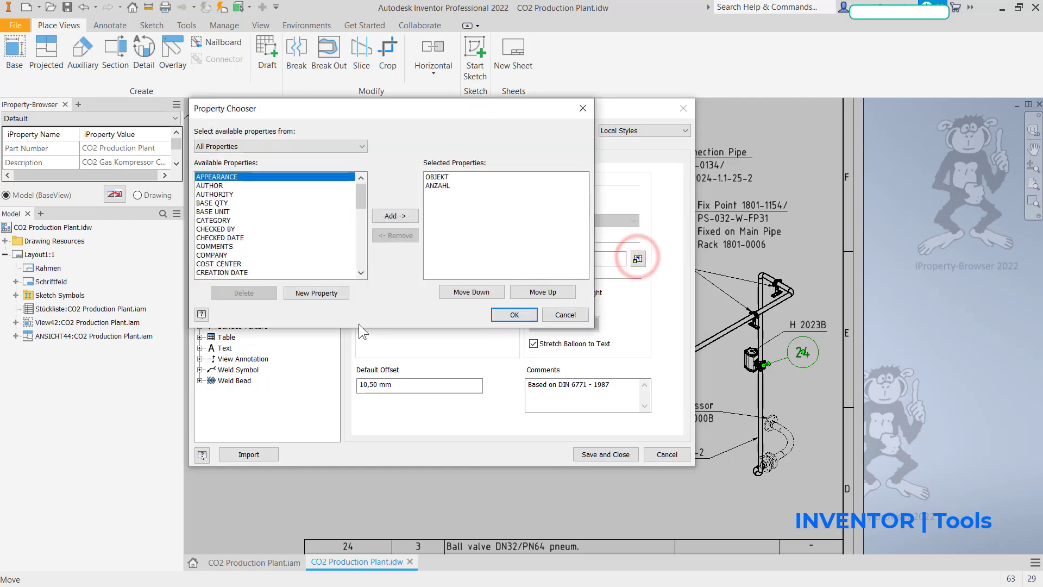
left_click(330, 290)
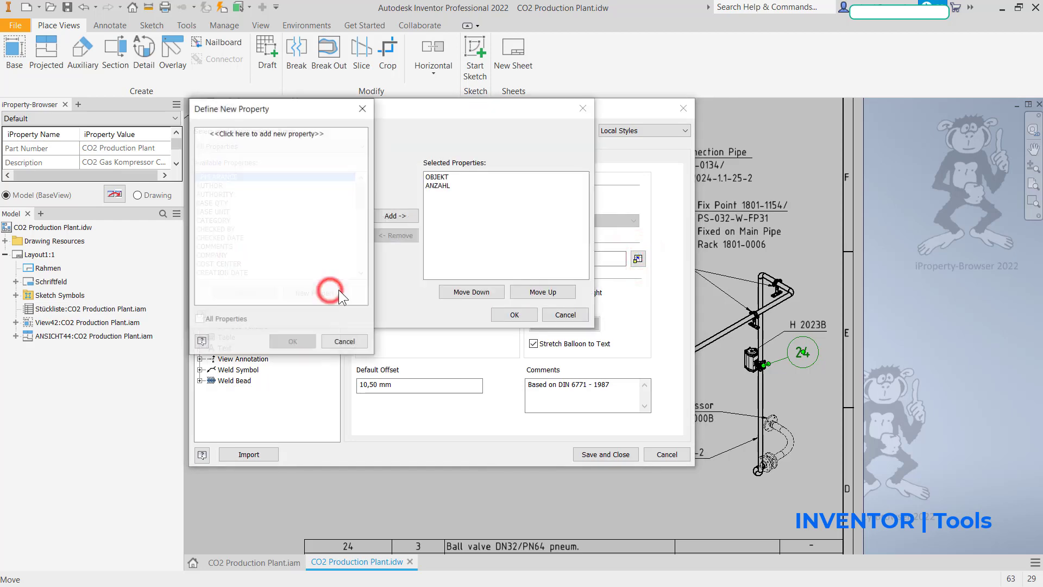
left_click(291, 133)
type("TAG")
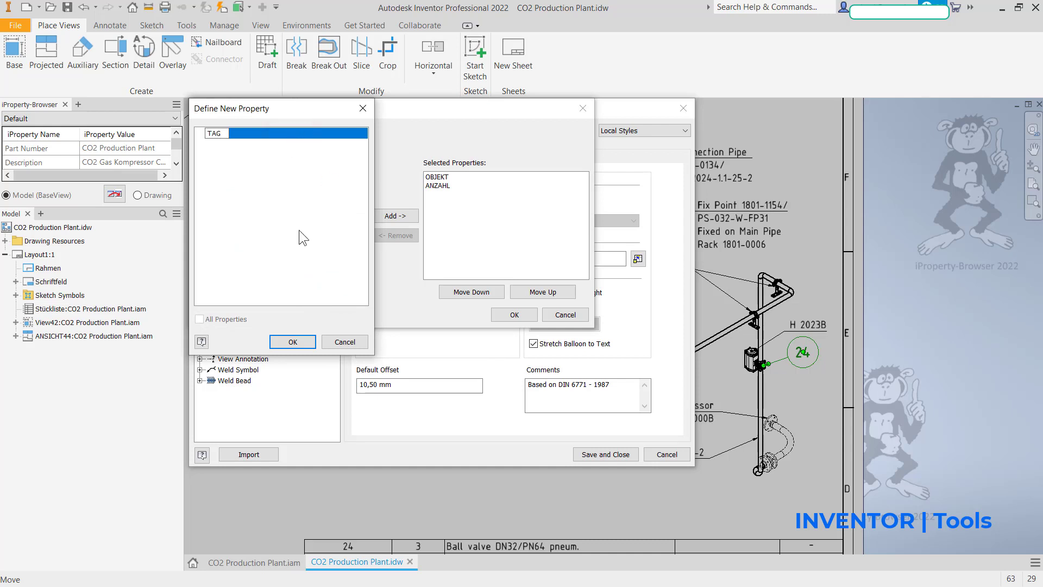
left_click(293, 343)
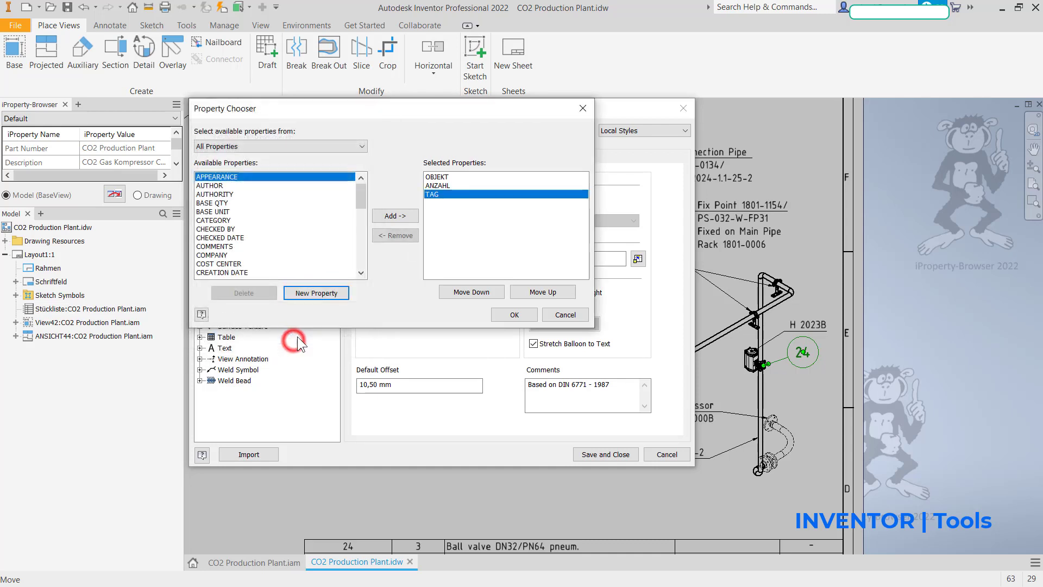
left_click(437, 185)
left_click(401, 235)
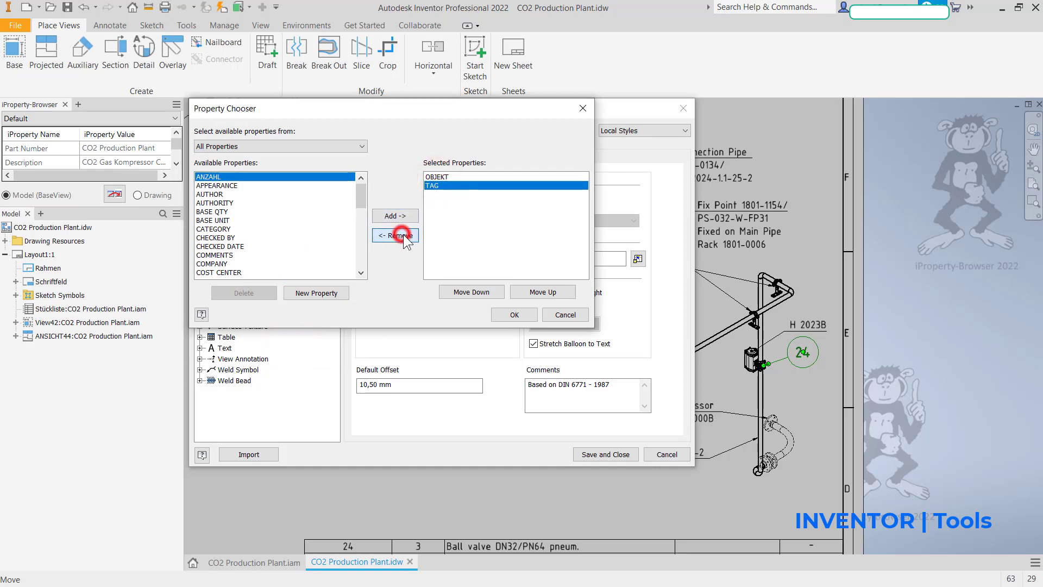
left_click(511, 314)
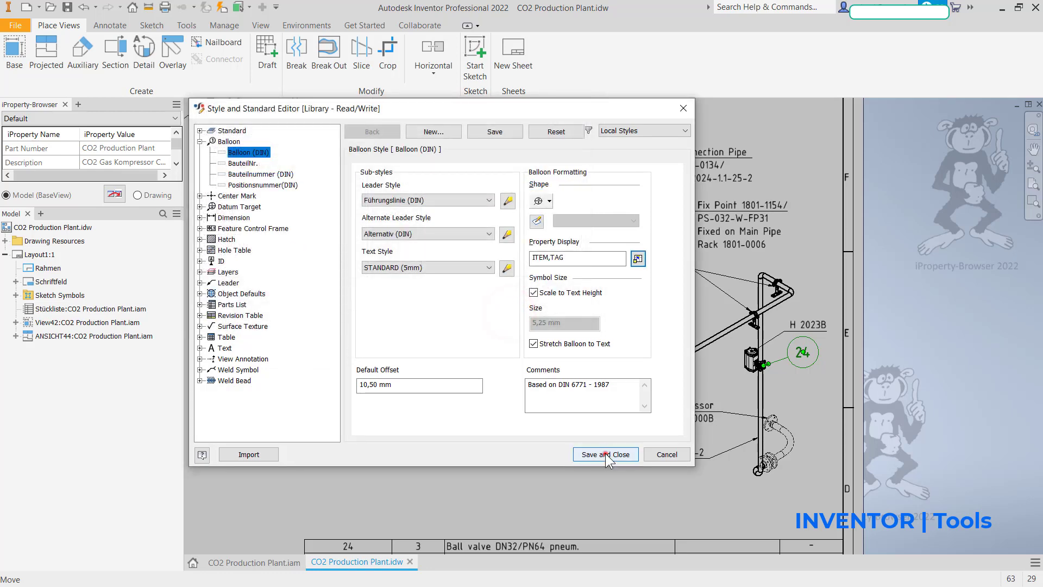
left_click(605, 453)
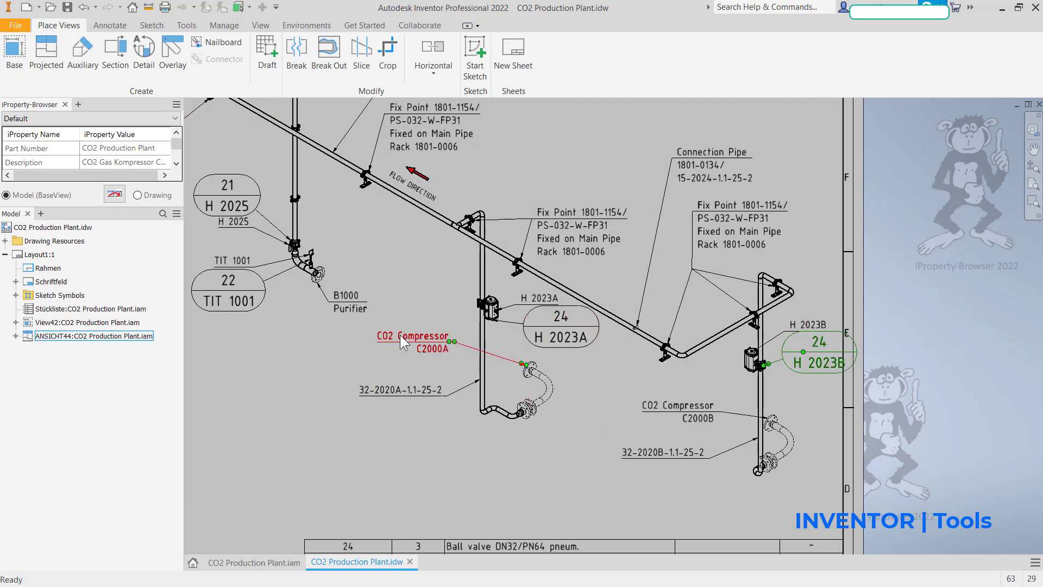
Step: Delete the separate leader labels H 2023B, H 2023A, H 2025, TIT 1001 and H 2024 beside the balloons
mouse_move(427, 365)
middle_mouse_down()
mouse_move(476, 482)
mouse_move(530, 508)
middle_mouse_up()
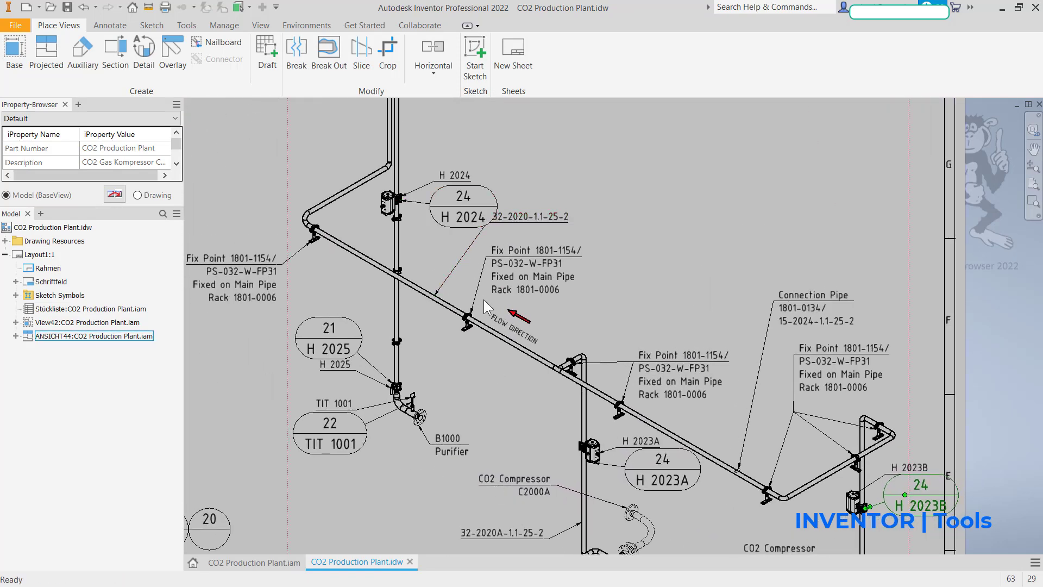
mouse_move(438, 211)
middle_mouse_down()
mouse_move(400, 96)
mouse_move(387, 170)
middle_mouse_up()
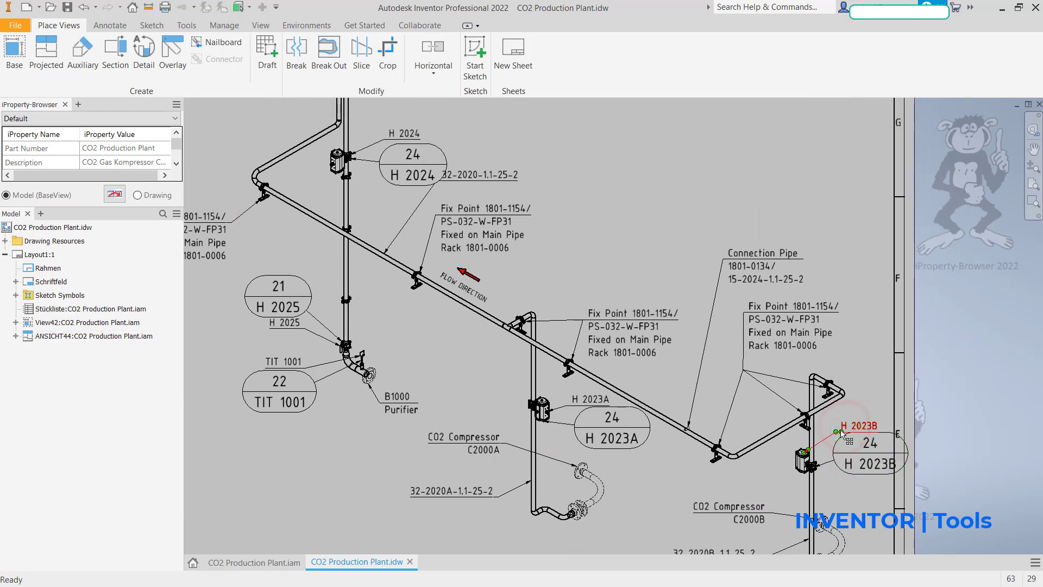
left_click(593, 401)
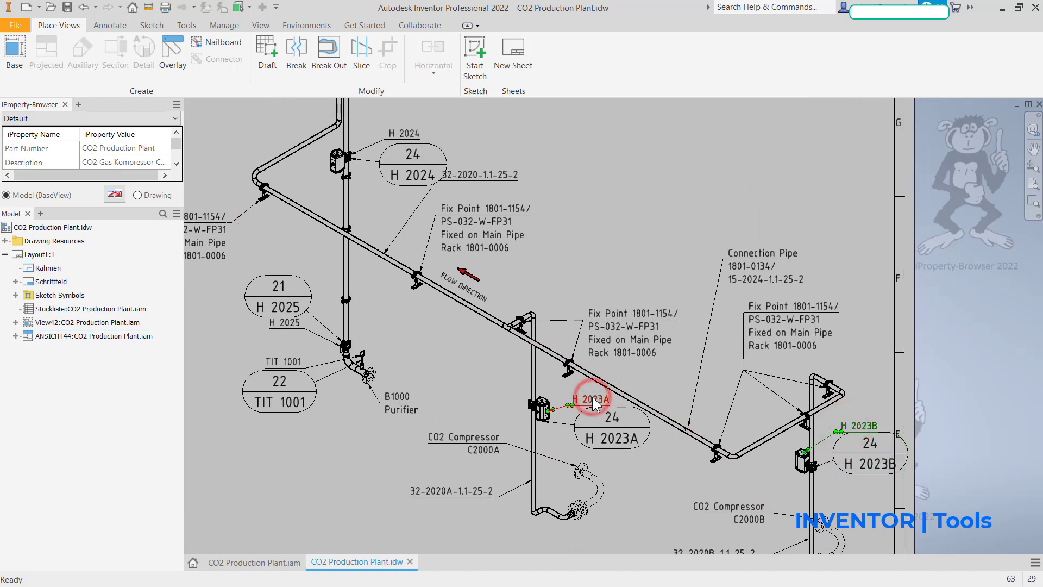
left_click(300, 329, "ctrl")
left_click(295, 363, "ctrl")
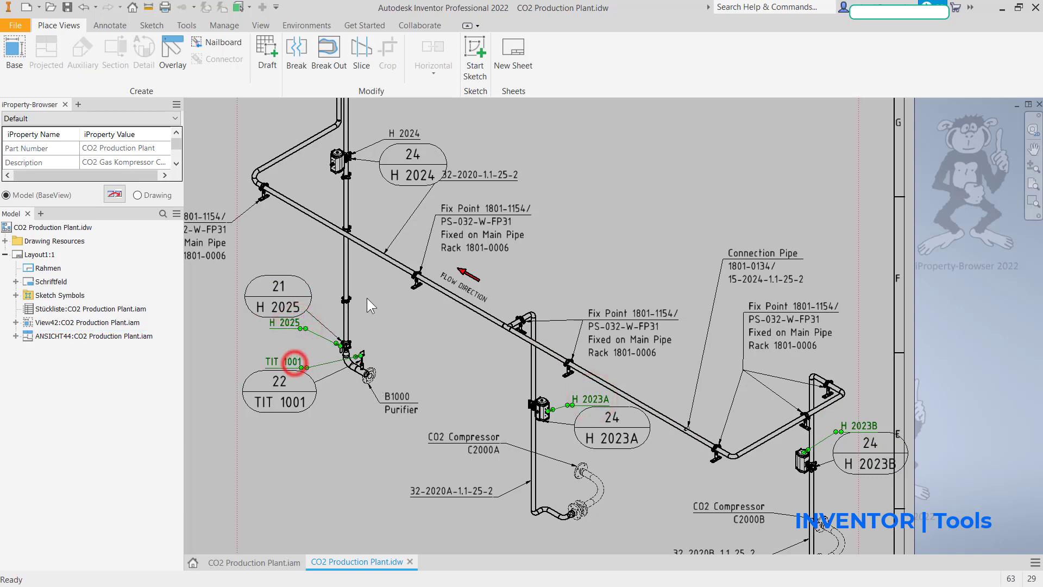
left_click(411, 132, "ctrl")
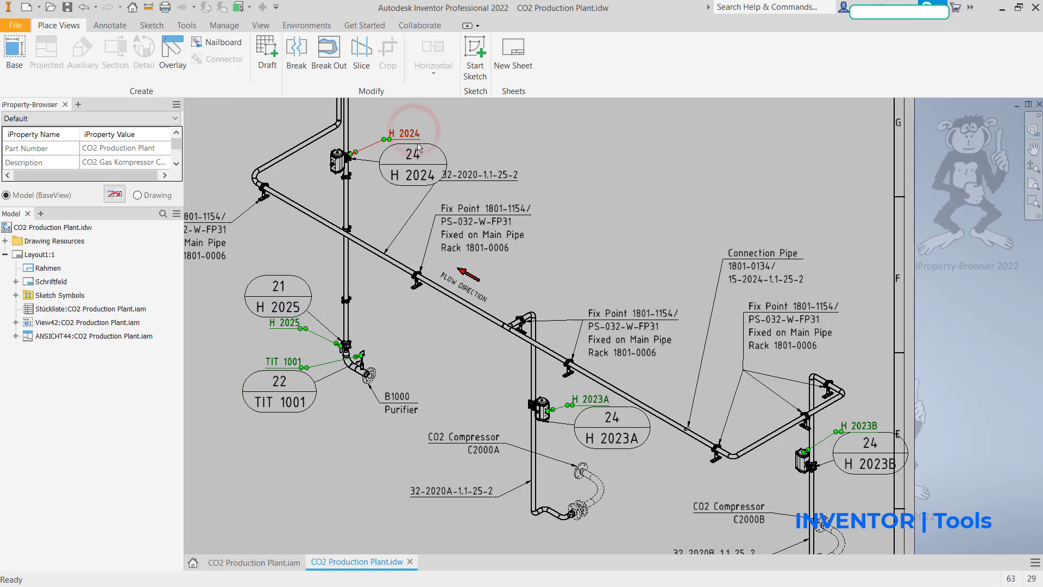
key("Delete")
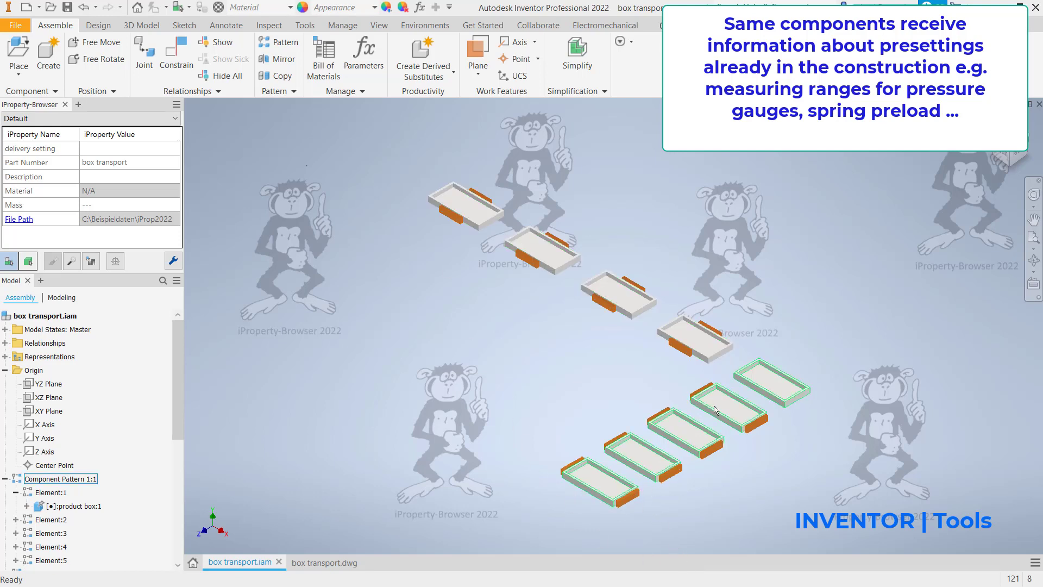
Step: Examine the box brakes of the box transport.iam assembly from above and return to the isometric view
left_click(1010, 133)
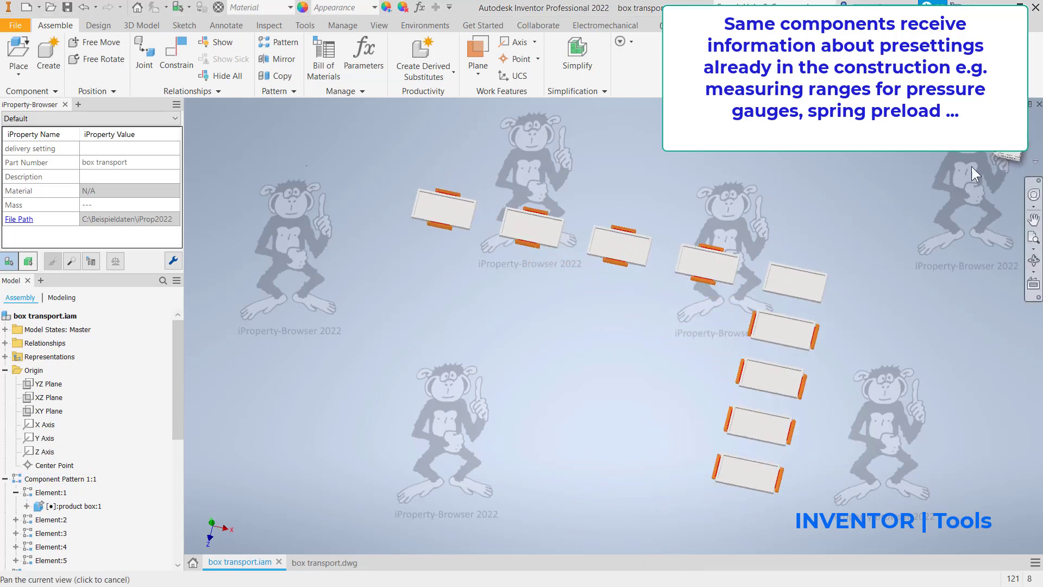
scroll(796, 389, "down", 5)
scroll(750, 348, "down", 5)
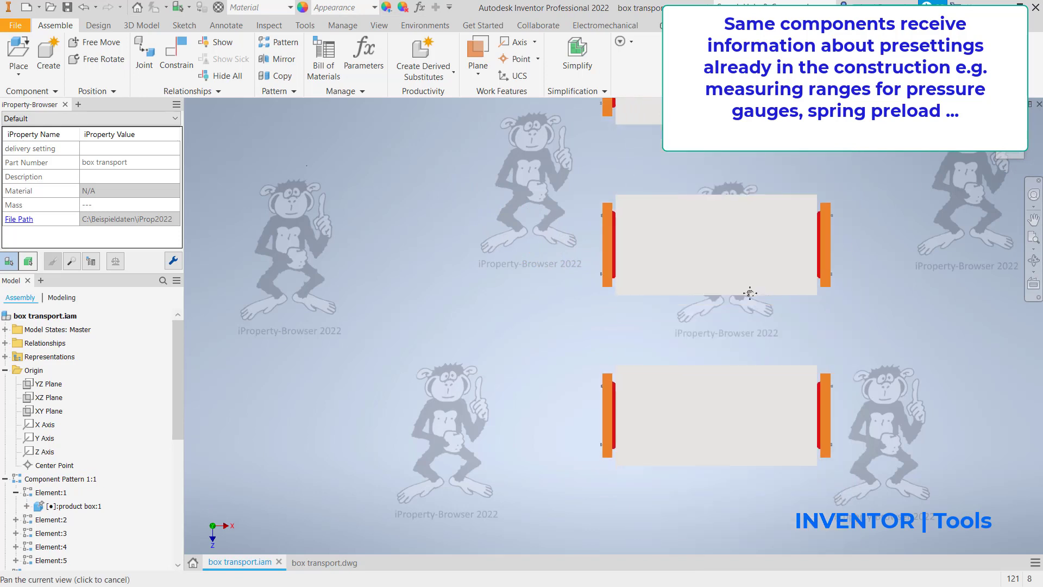
middle_click_drag(753, 361, 745, 285)
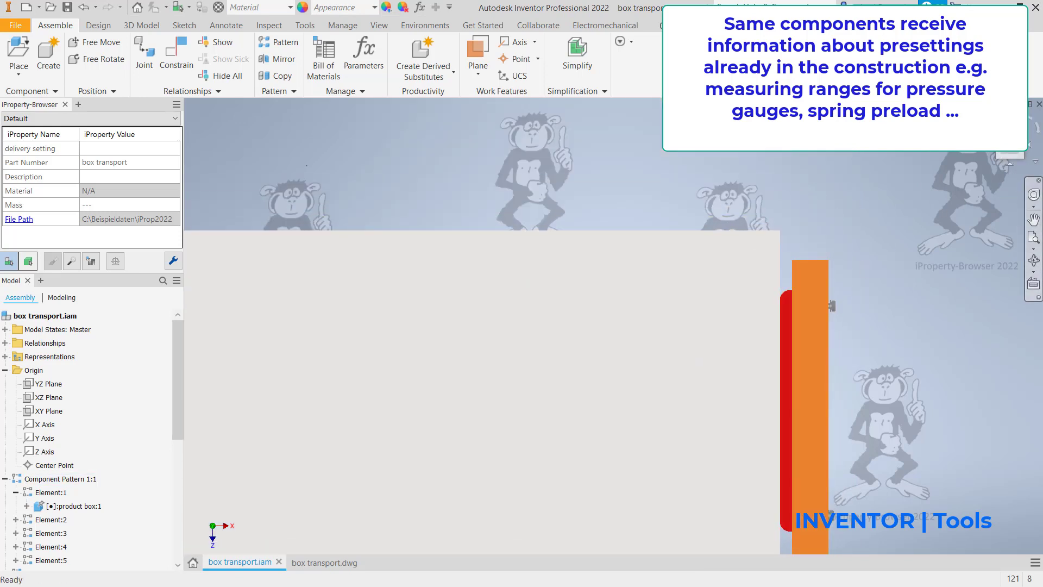
left_click(989, 117)
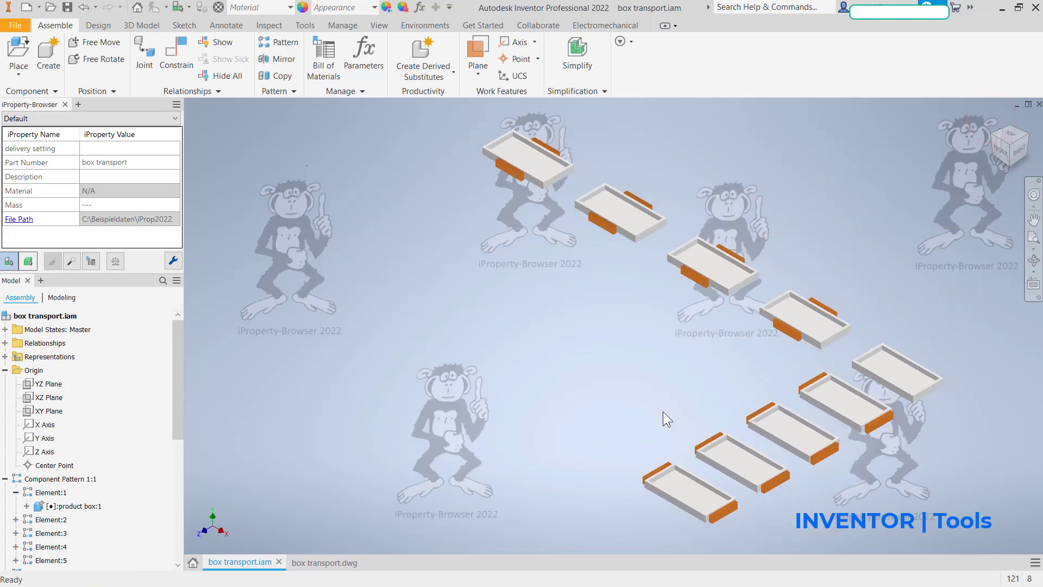
Step: Check the custom iProperties of the box brake on the frontmost product box and close the dialog
left_click(730, 509)
right_click(732, 510)
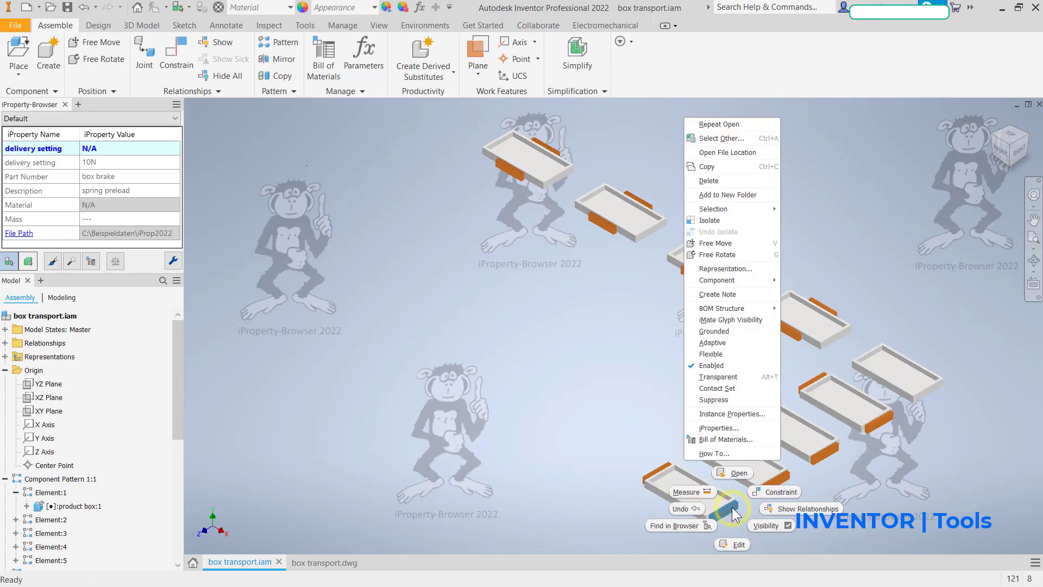
left_click(716, 429)
left_click(637, 120)
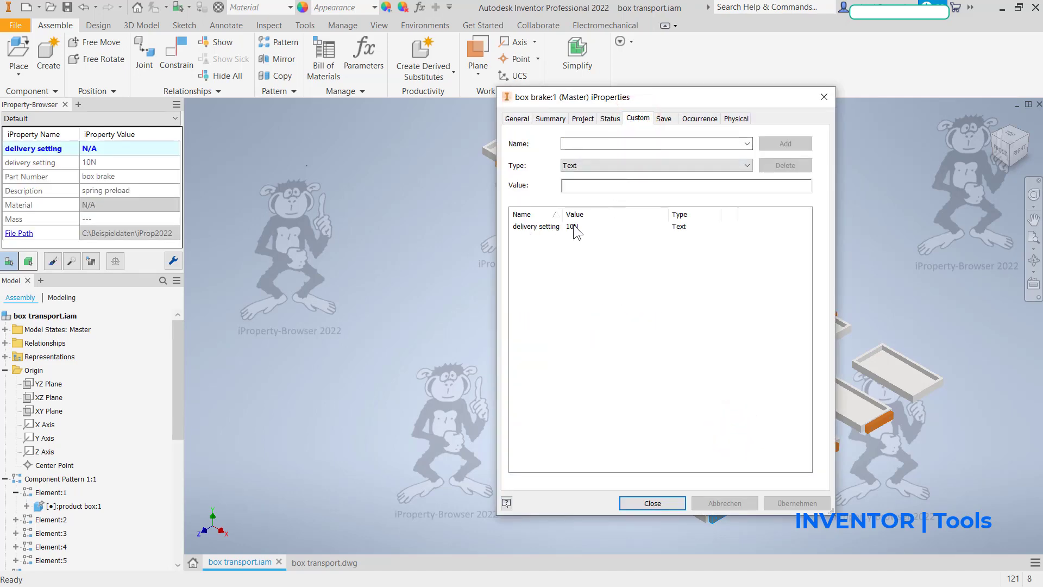
left_click(652, 503)
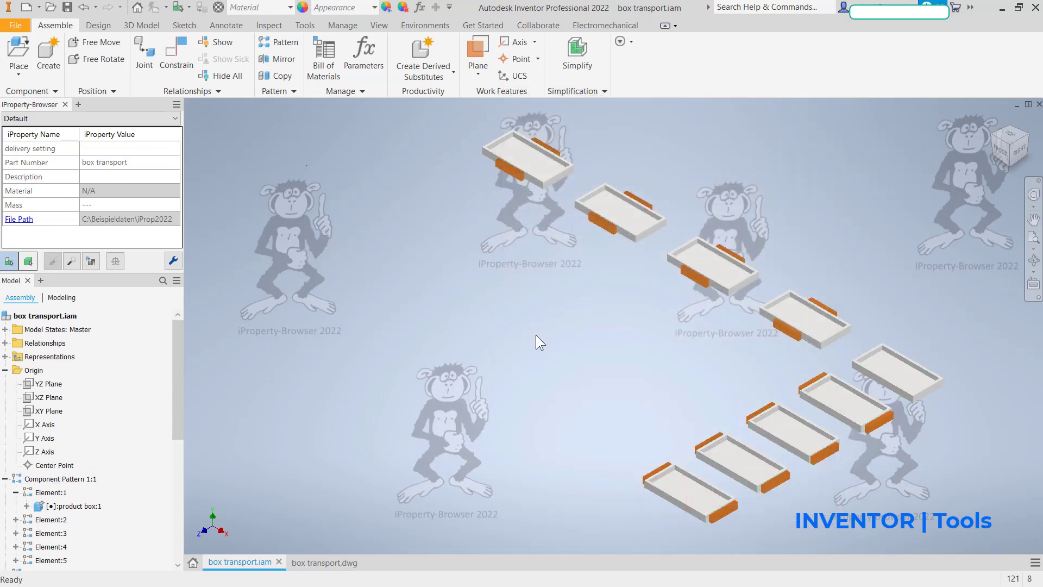
left_click(539, 342)
Step: Define a manually entered selection list for the delivery setting property in the iProperty-Browser configuration, starting with 20N
left_click(174, 261)
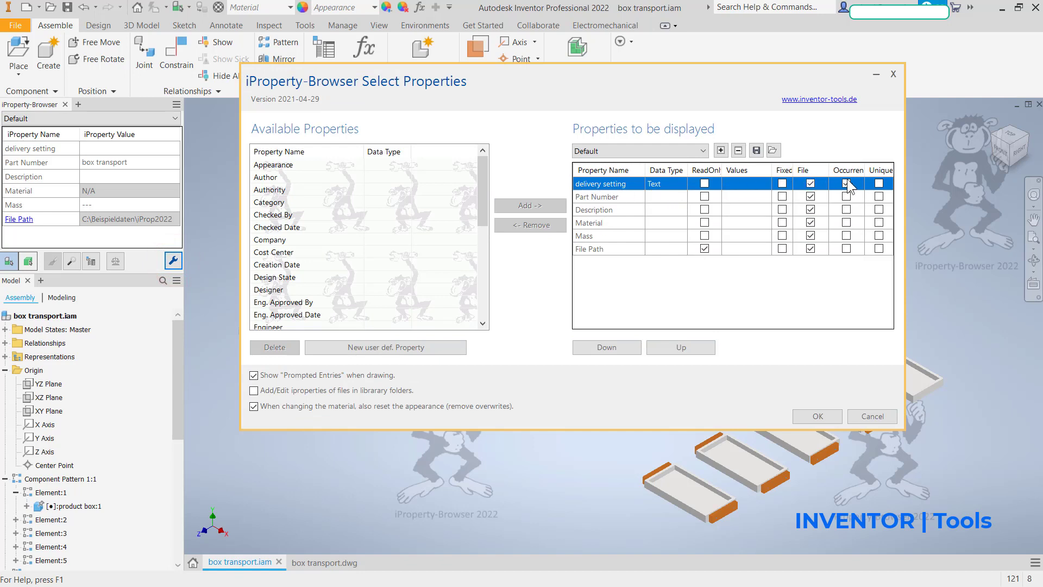
left_click(749, 185)
left_click(504, 278)
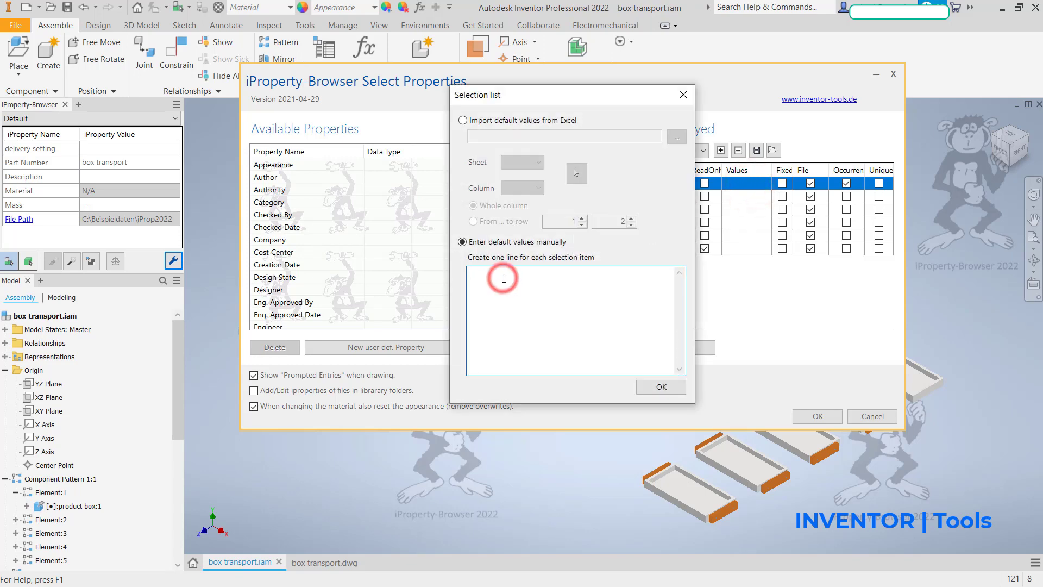
type("20")
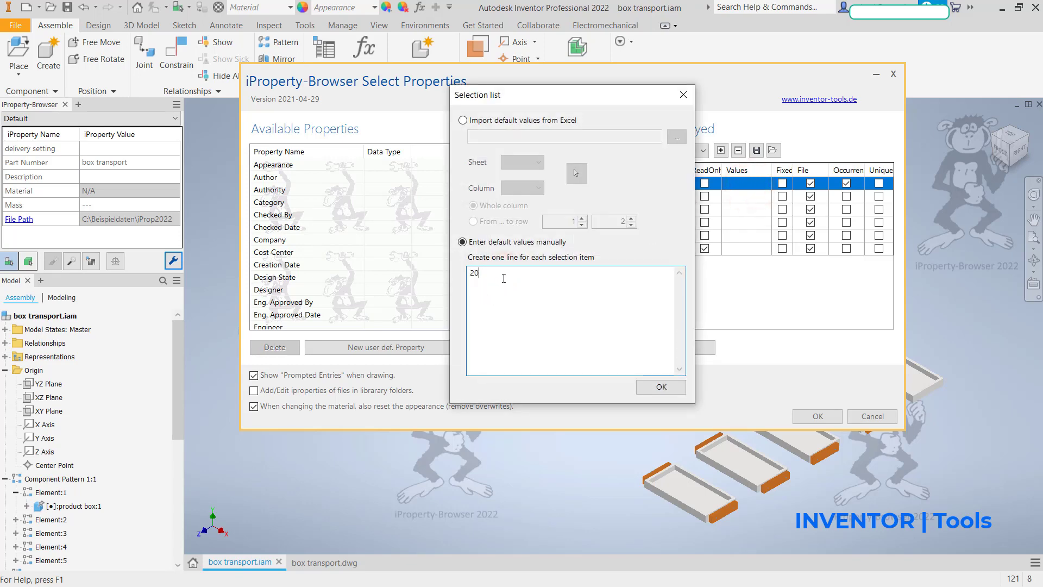
type("N 30N")
left_click(661, 388)
left_click(822, 418)
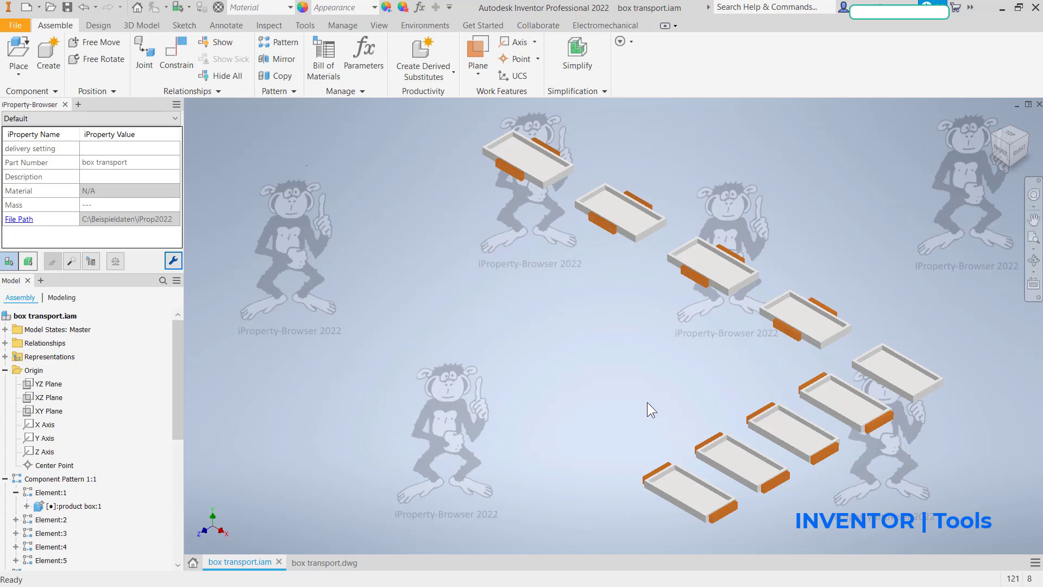
Step: Check the box brake row and its delivery setting in the parts list of box transport.dwg
left_click(330, 558)
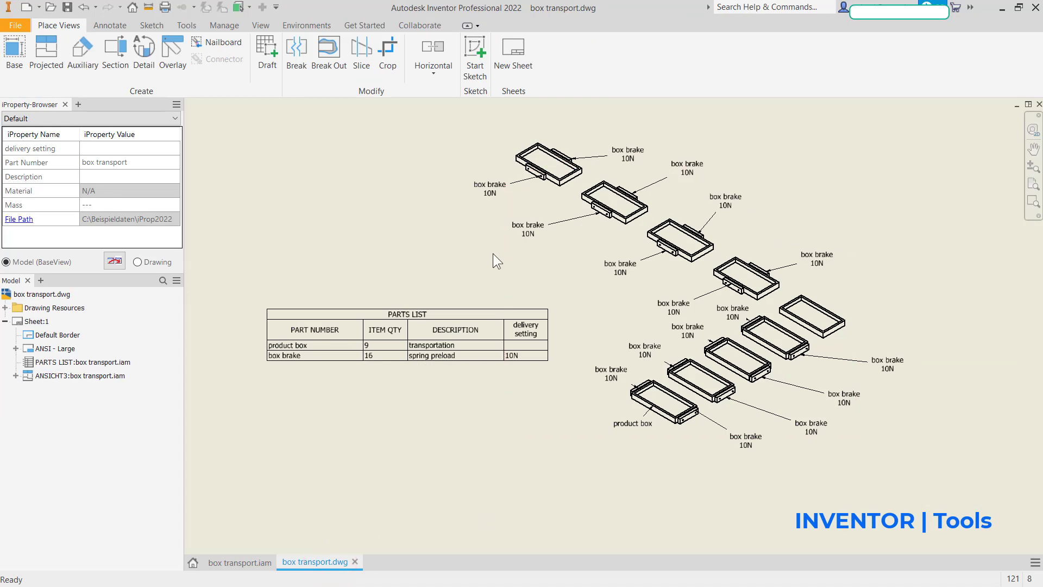
left_click(292, 357)
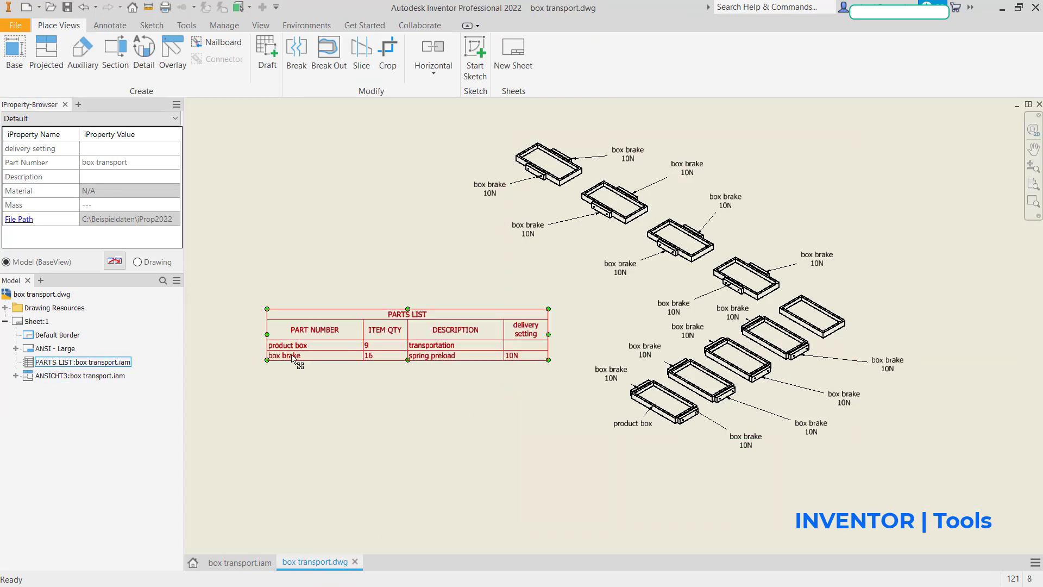
left_click(369, 364)
Step: In box transport.iam, set the delivery setting instance property of the rear box brake on the fourth product box to 20N
left_click(244, 562)
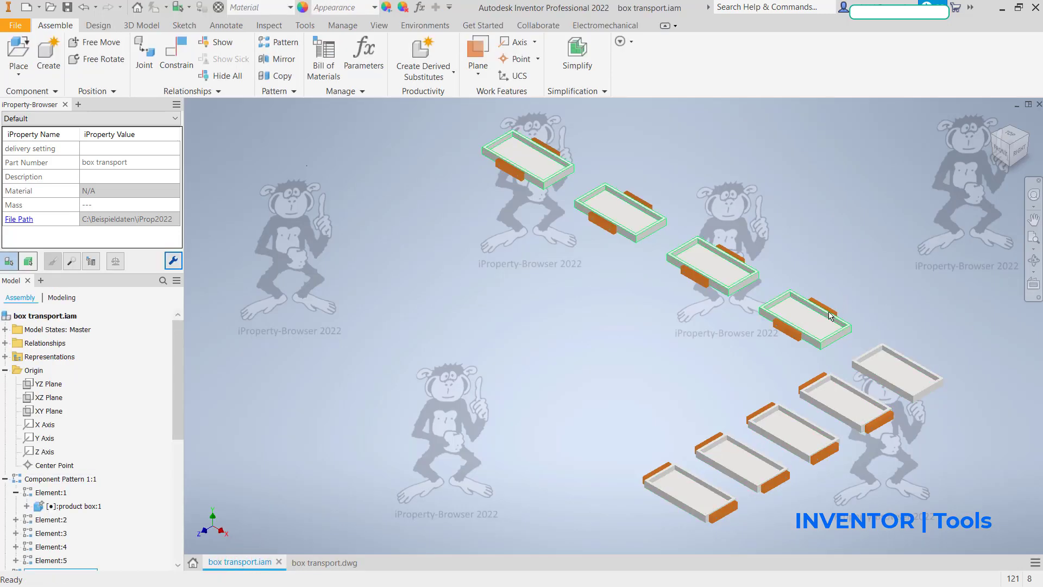
left_click(833, 311)
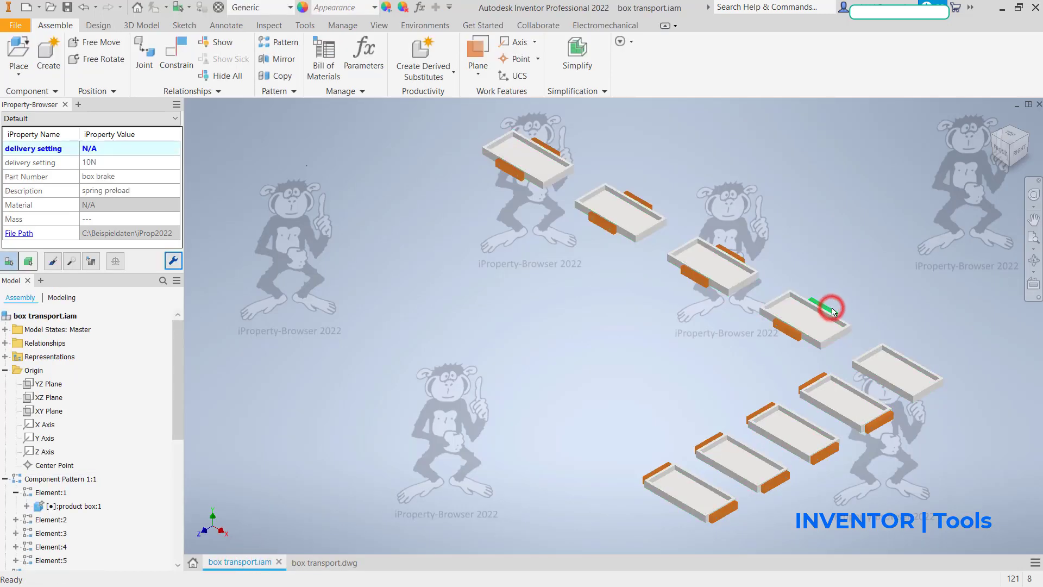
left_click(132, 147)
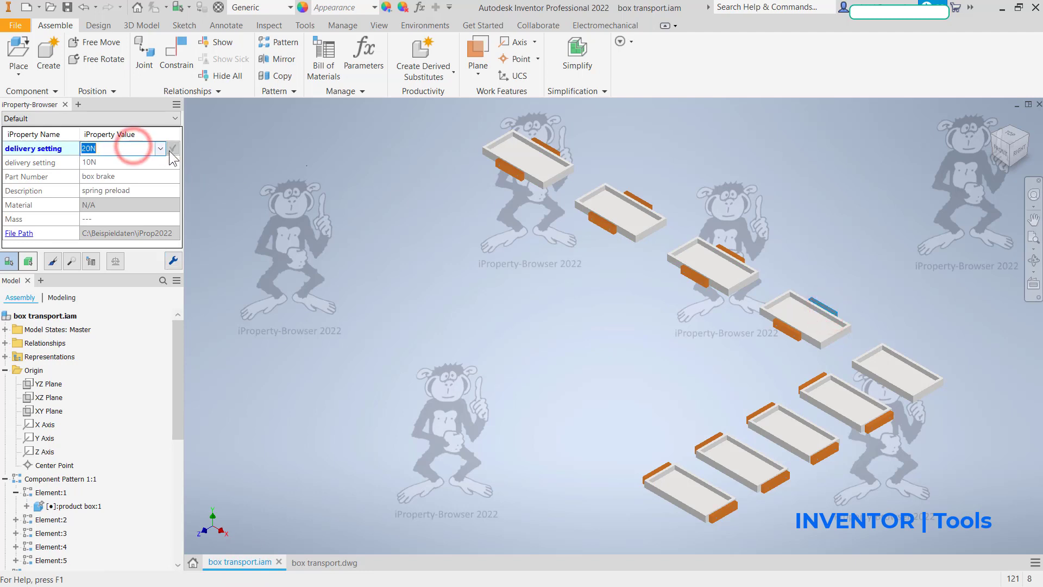
left_click(159, 148)
left_click(129, 160)
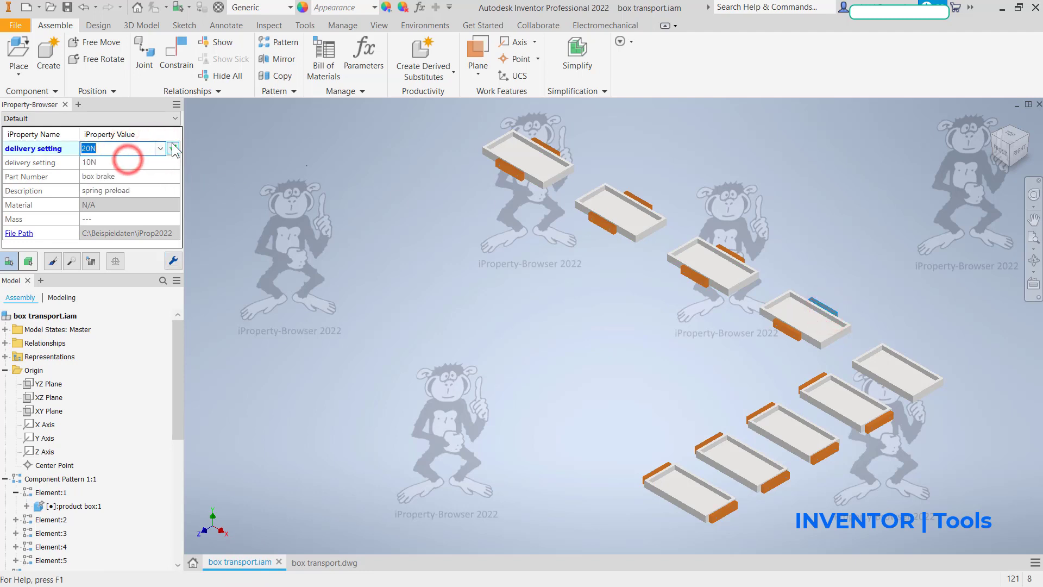
left_click(173, 148)
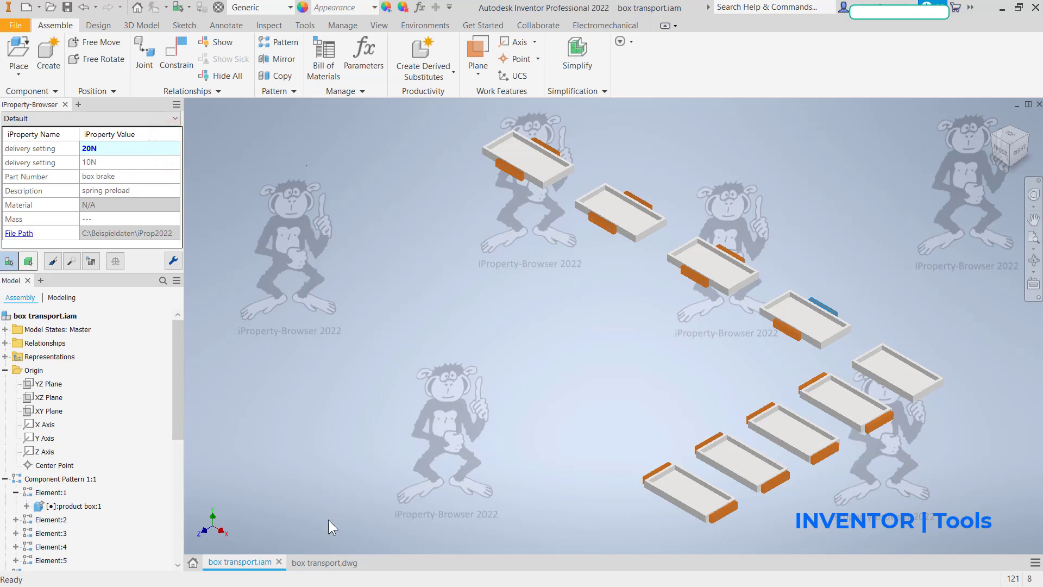
Step: Check the box brake rows in the parts list of box transport.dwg and return to the box transport.iam assembly
left_click(325, 563)
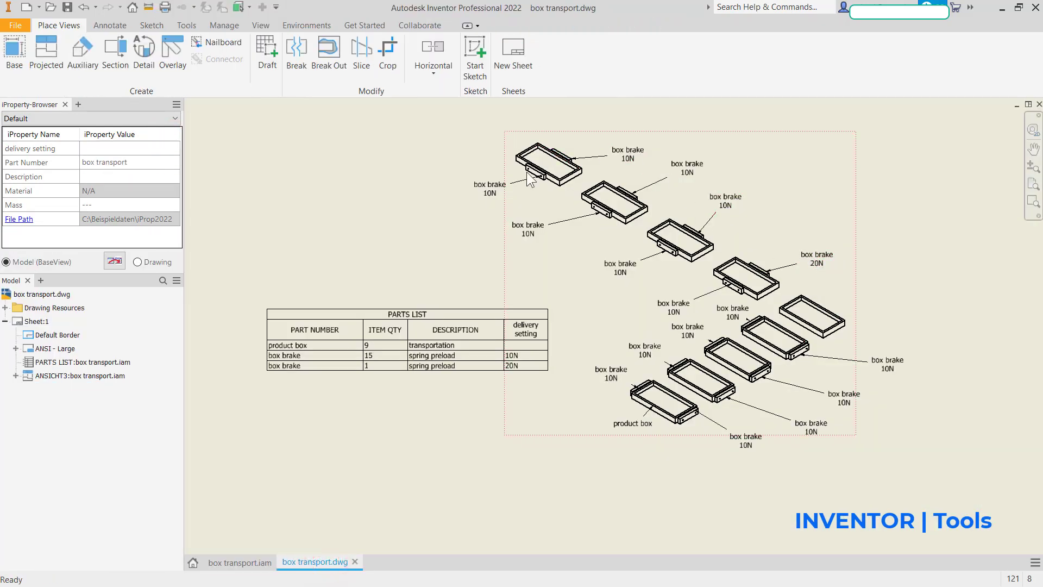
left_click(317, 368)
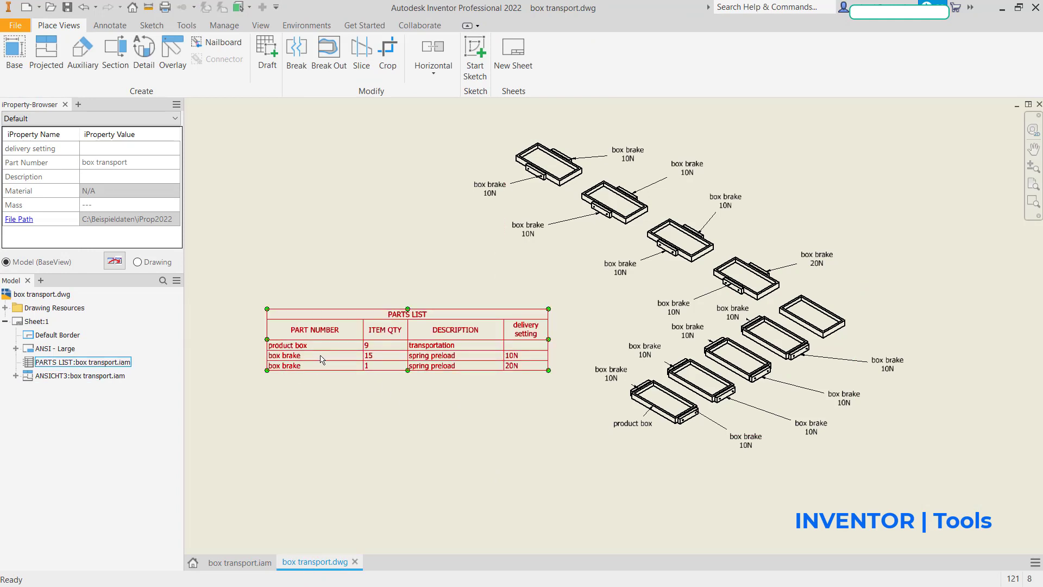
left_click(220, 561)
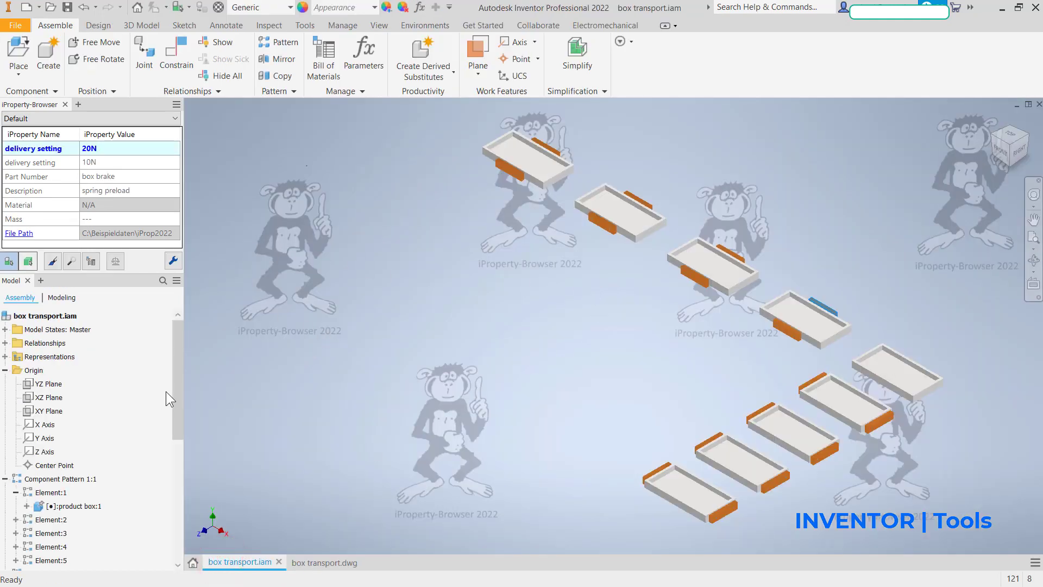
Step: Copy the 20N delivery setting from box brake:5 to box brake:6 through box brake:12
left_click_drag(175, 394, 199, 535)
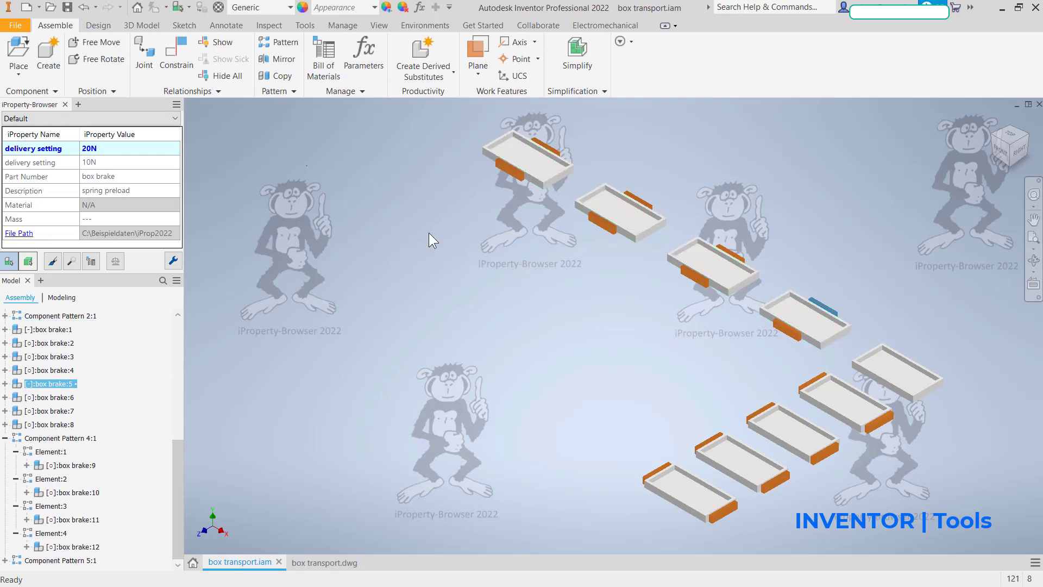
left_click(53, 262)
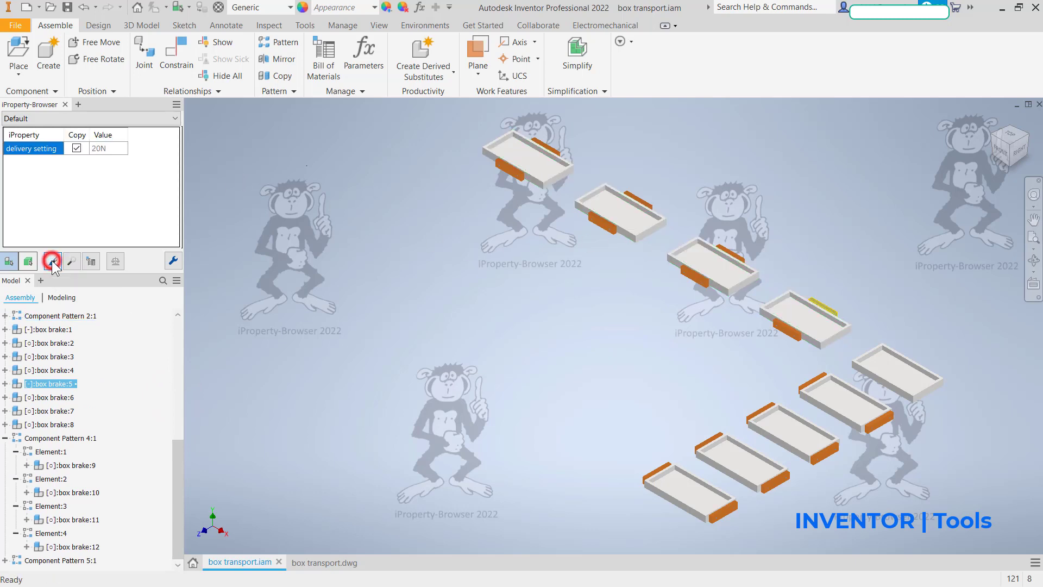
left_click(731, 248)
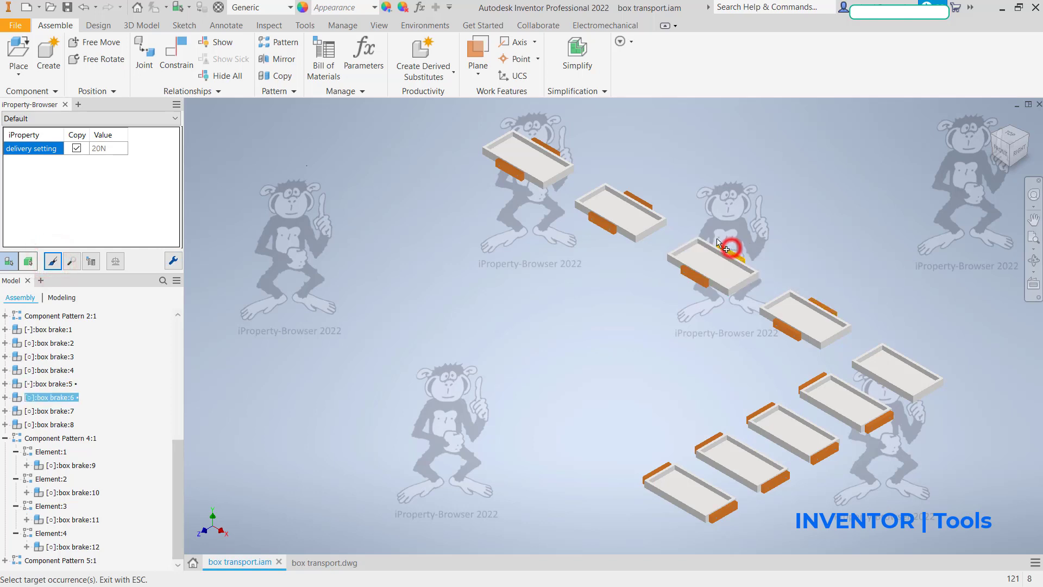
left_click(647, 201)
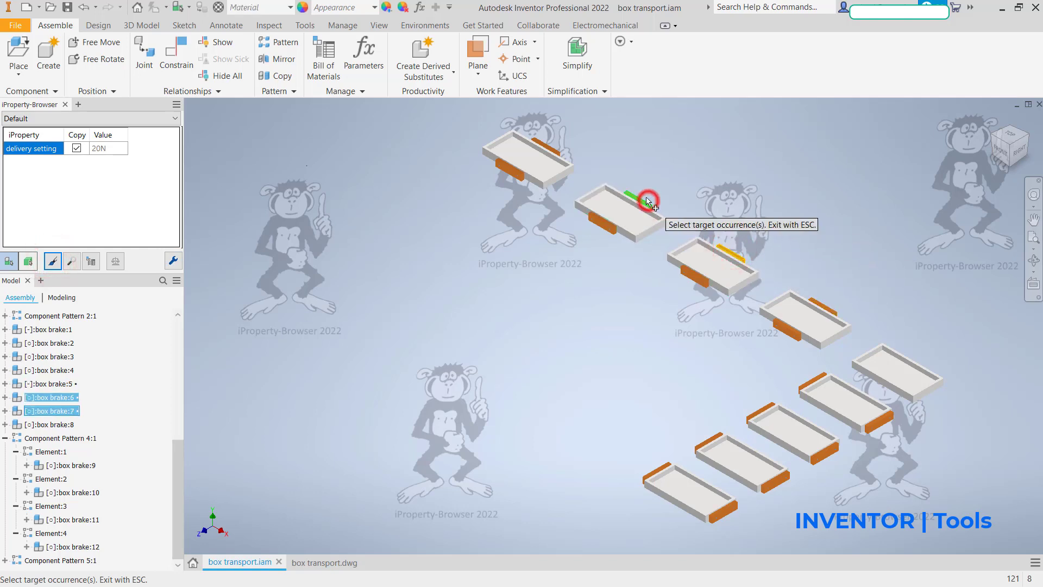
left_click(555, 147)
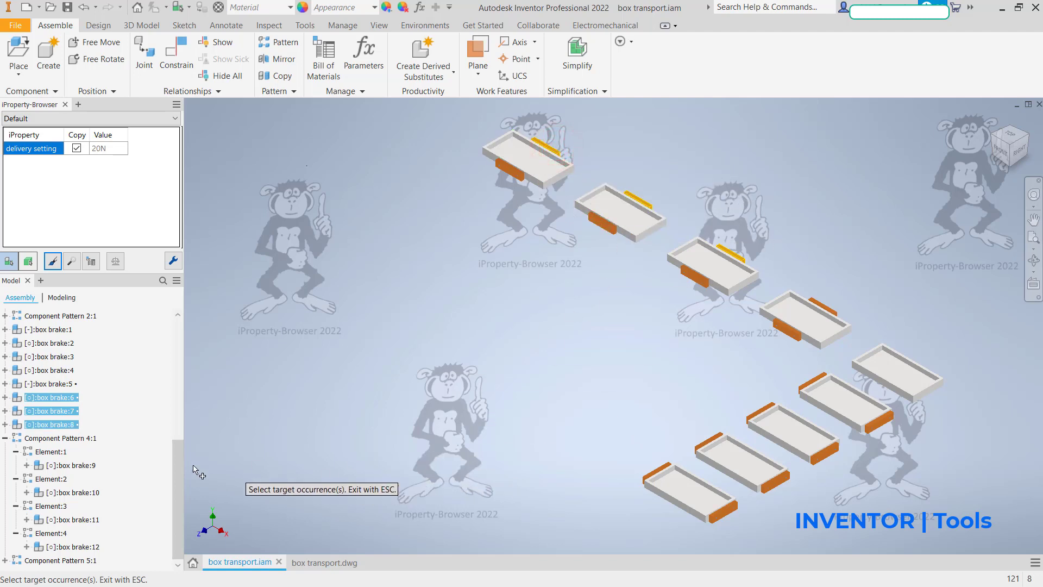
left_click(75, 466)
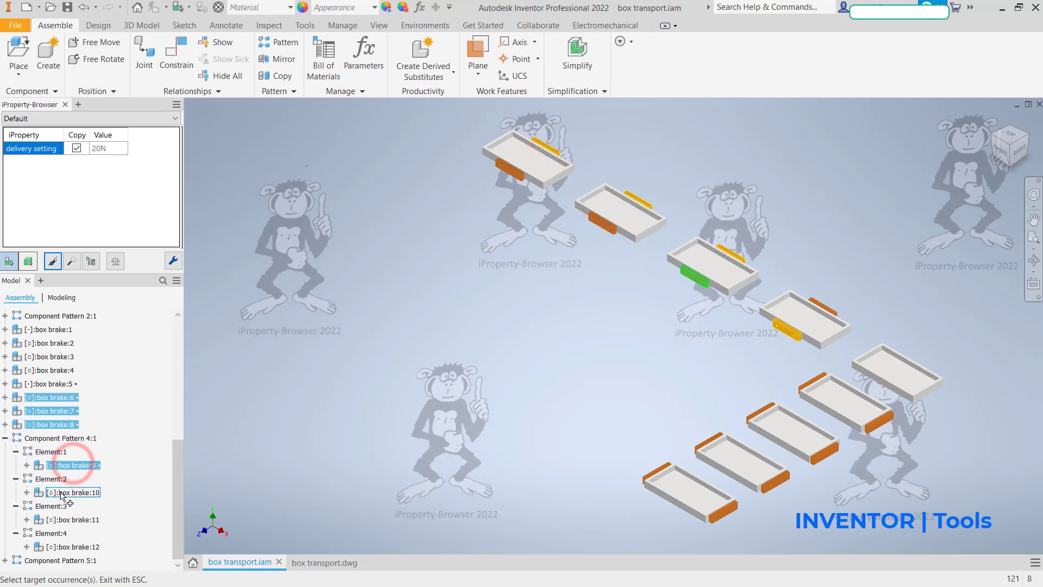
left_click(64, 492)
left_click(66, 521)
left_click(70, 546)
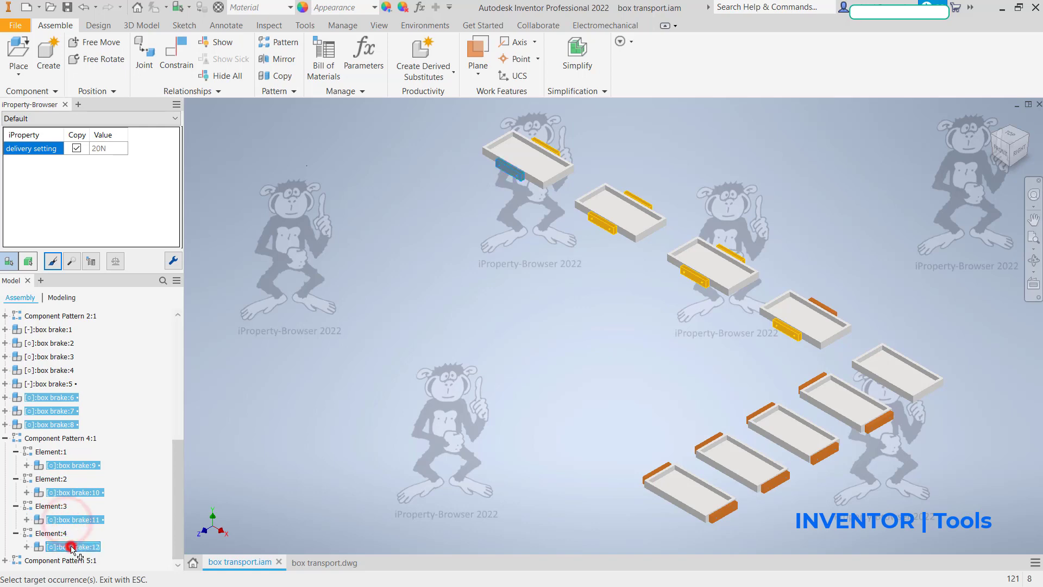
key("Escape")
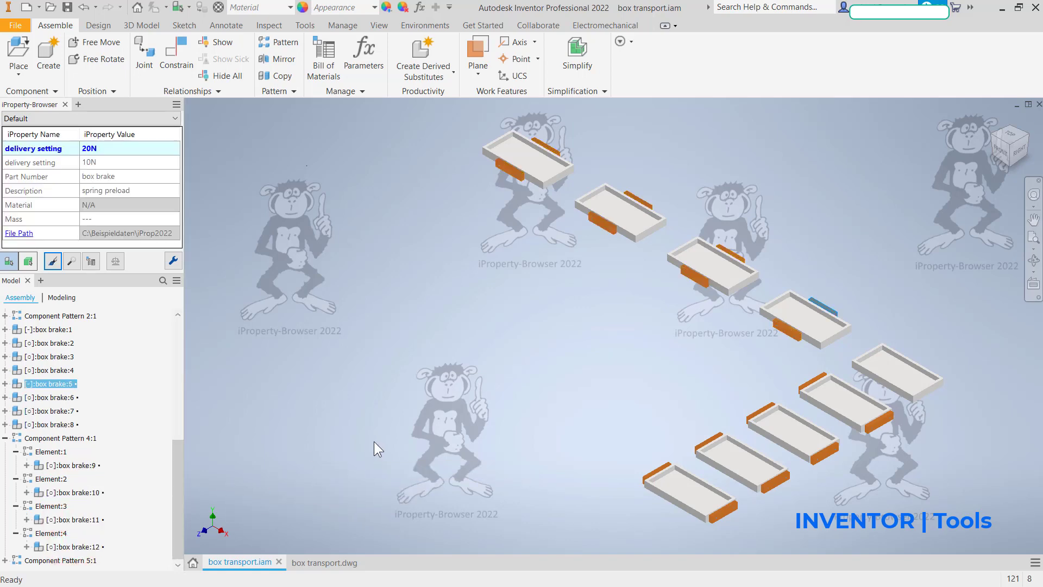
Step: Group the parts list of box transport.dwg with delivery setting as the first key, without displaying group participants
left_click(326, 564)
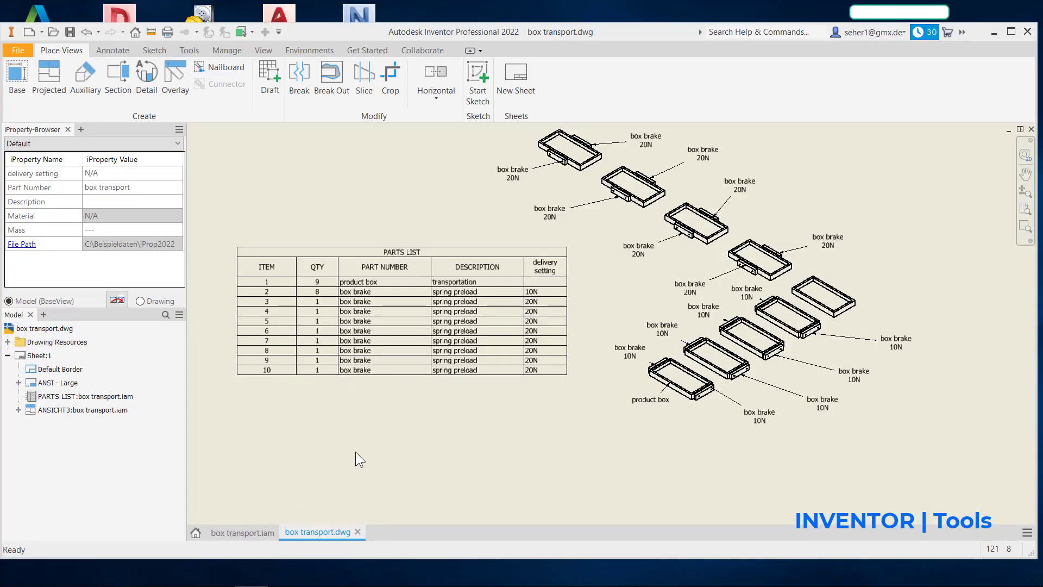
scroll(357, 452, "up", 4)
mouse_move(380, 445)
middle_mouse_down()
mouse_move(529, 523)
mouse_move(435, 438)
mouse_move(454, 496)
middle_mouse_up()
scroll(579, 513, "down", 3)
left_click(504, 420)
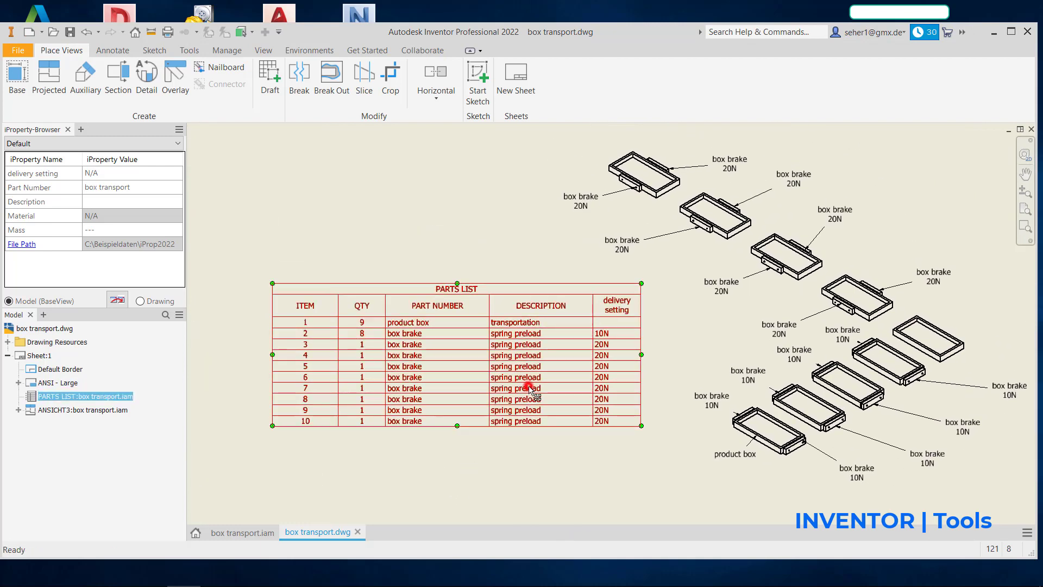
double_click(526, 395)
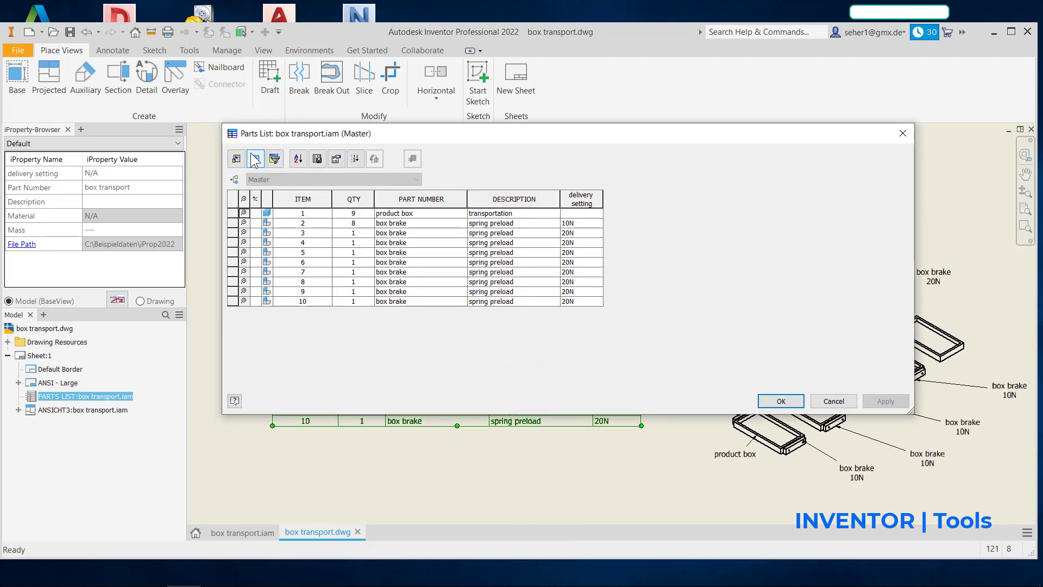
left_click(255, 159)
left_click(243, 165)
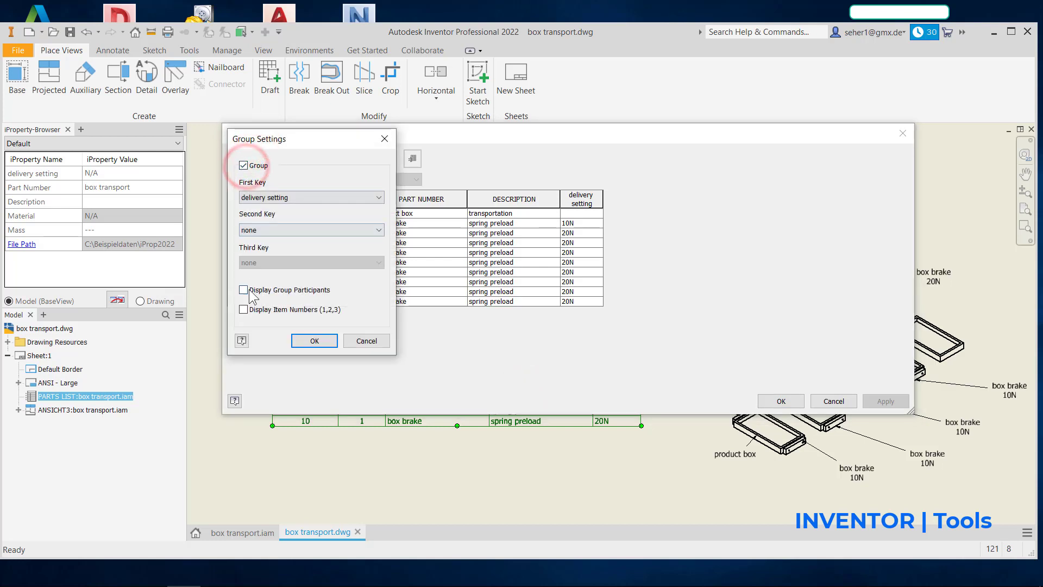
left_click(314, 341)
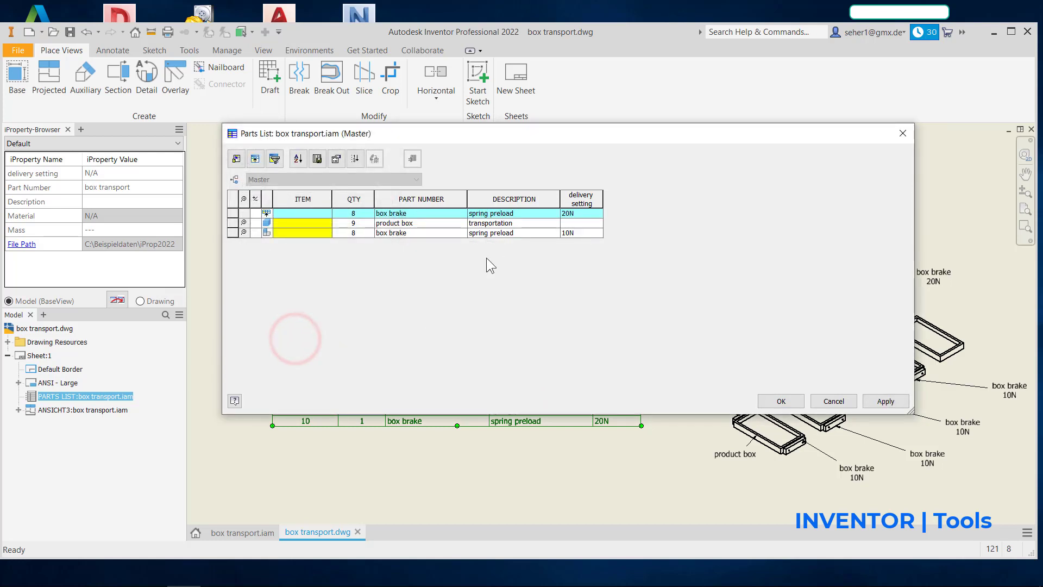
Step: Sort the parts list by delivery setting in ascending order and accept the parts list changes
left_click(298, 159)
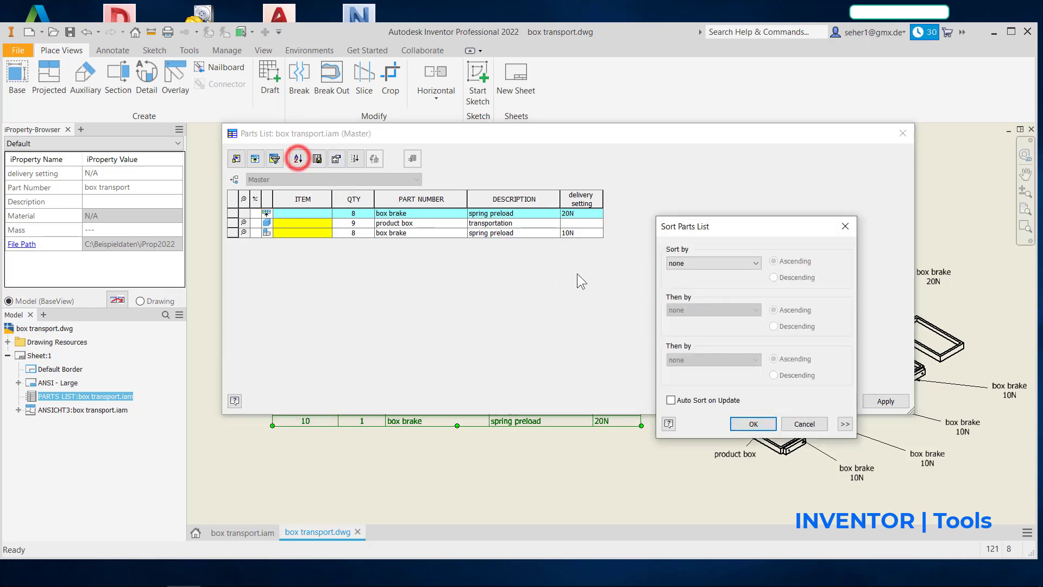
left_click(685, 263)
left_click(691, 318)
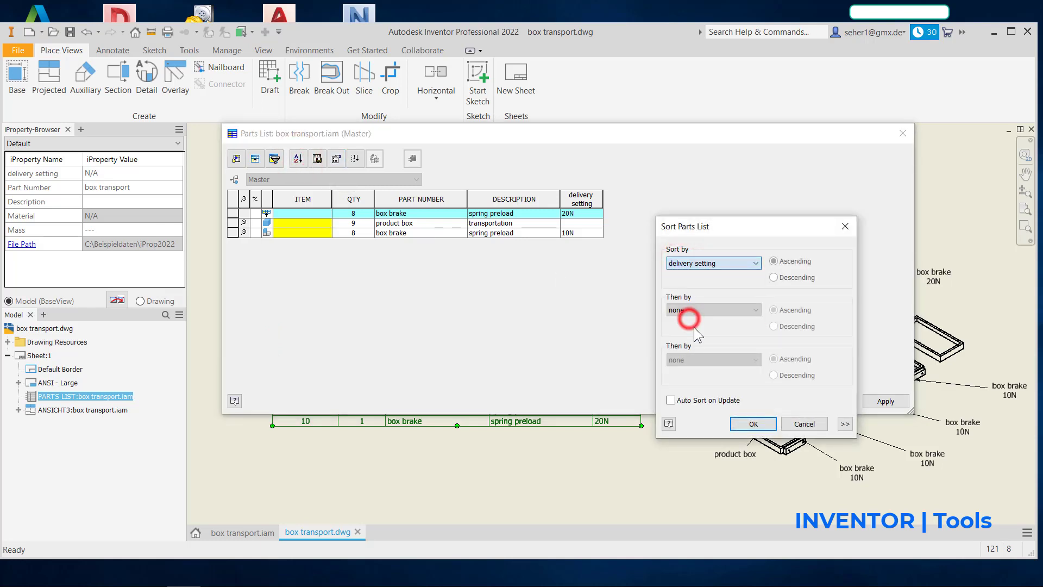
left_click(739, 424)
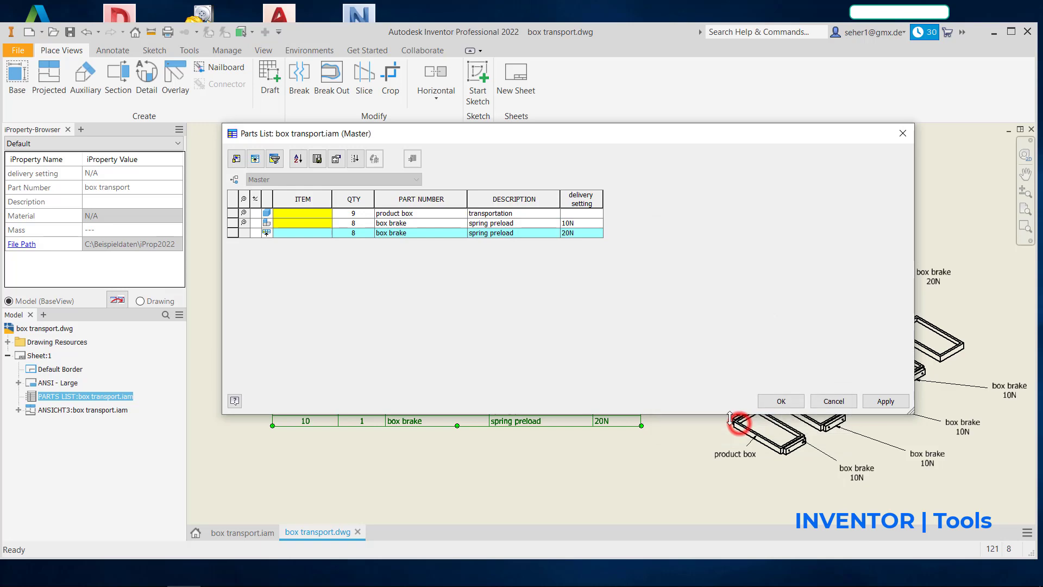
left_click(781, 400)
Step: Check the grouped parts list and the delivery settings in the drawing view's balloons
middle_click_drag(520, 423, 490, 430)
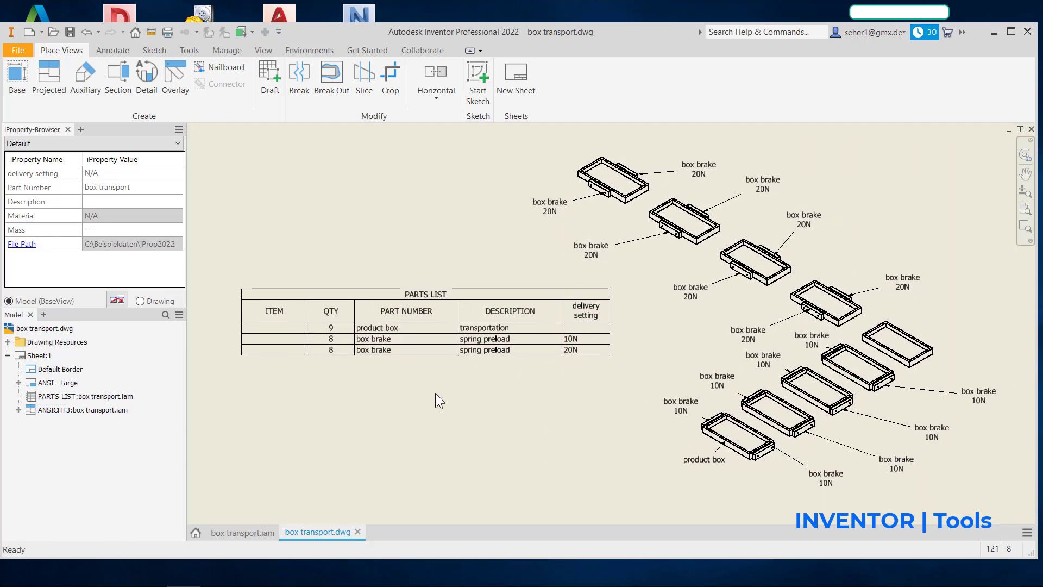
left_click(347, 325)
left_click(743, 321)
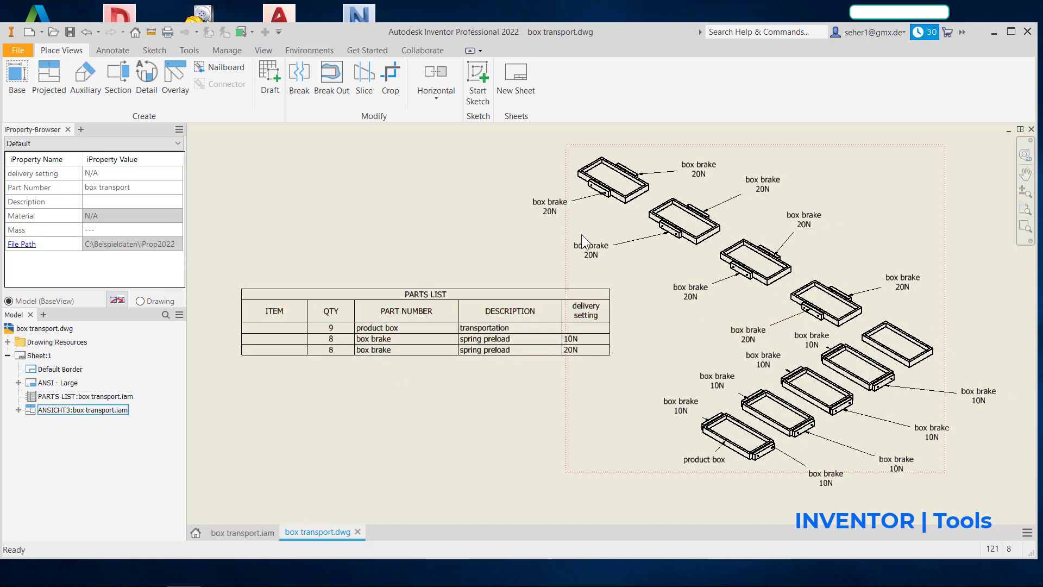